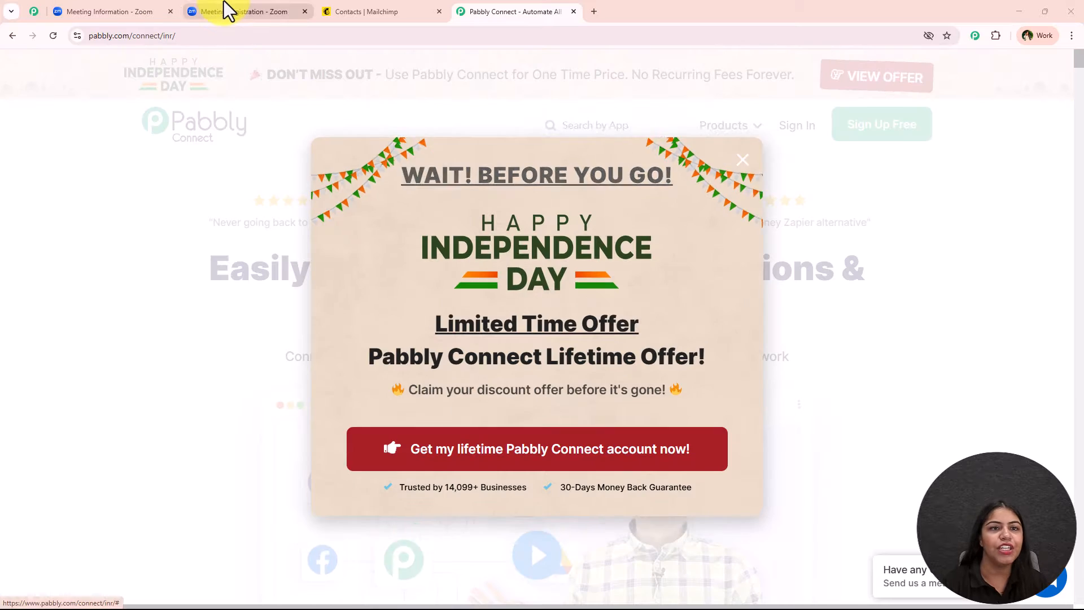
Step: Check the Zoom form, Mailchimp contacts and Pabbly tabs, dismissing the lifetime offer popup
left_click(224, 4)
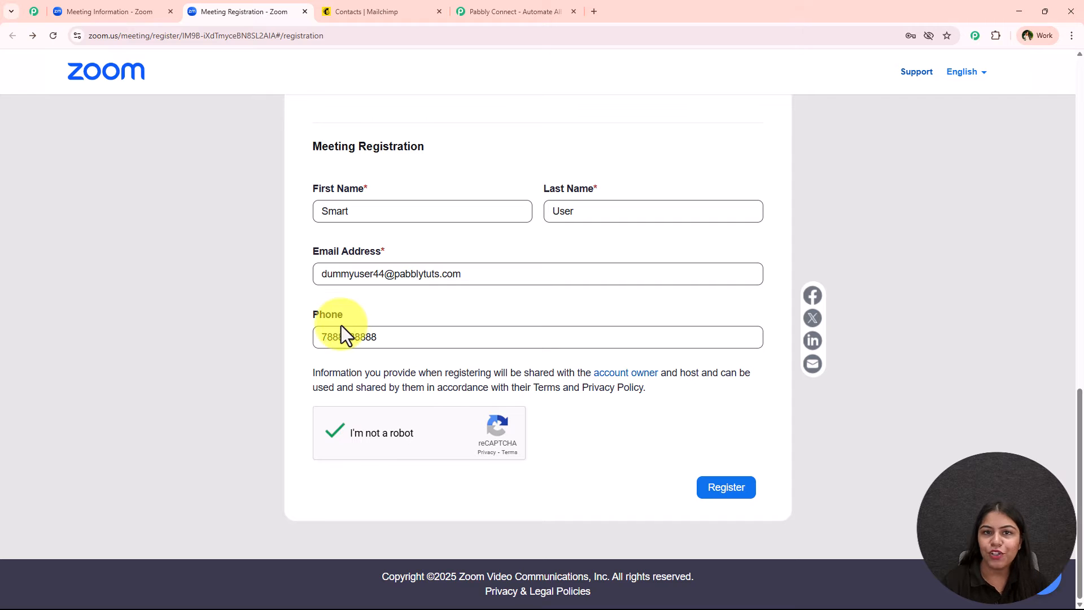
left_click(375, 5)
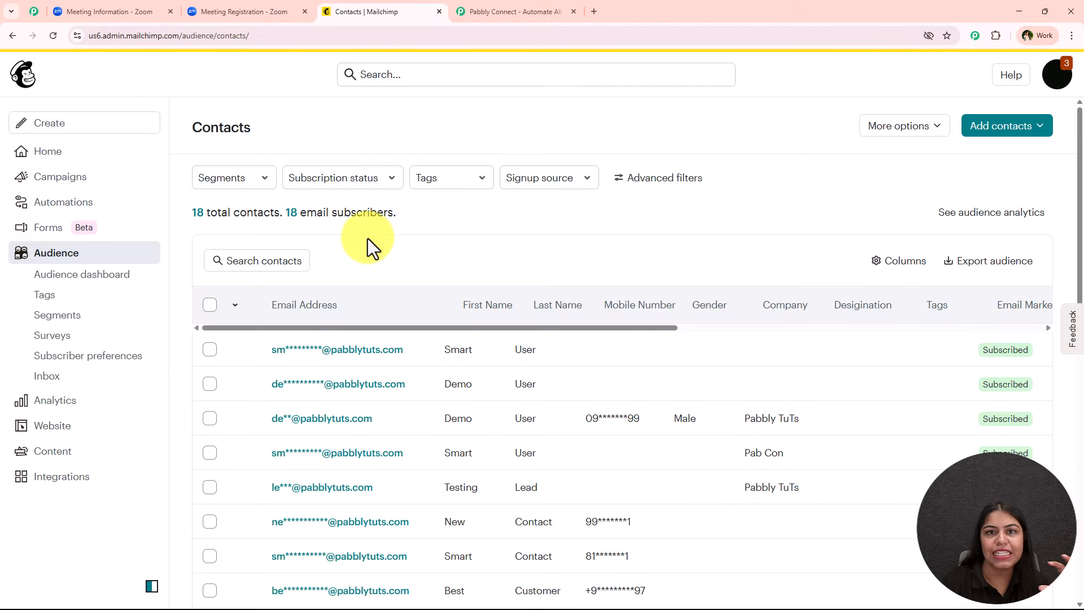
left_click(469, 12)
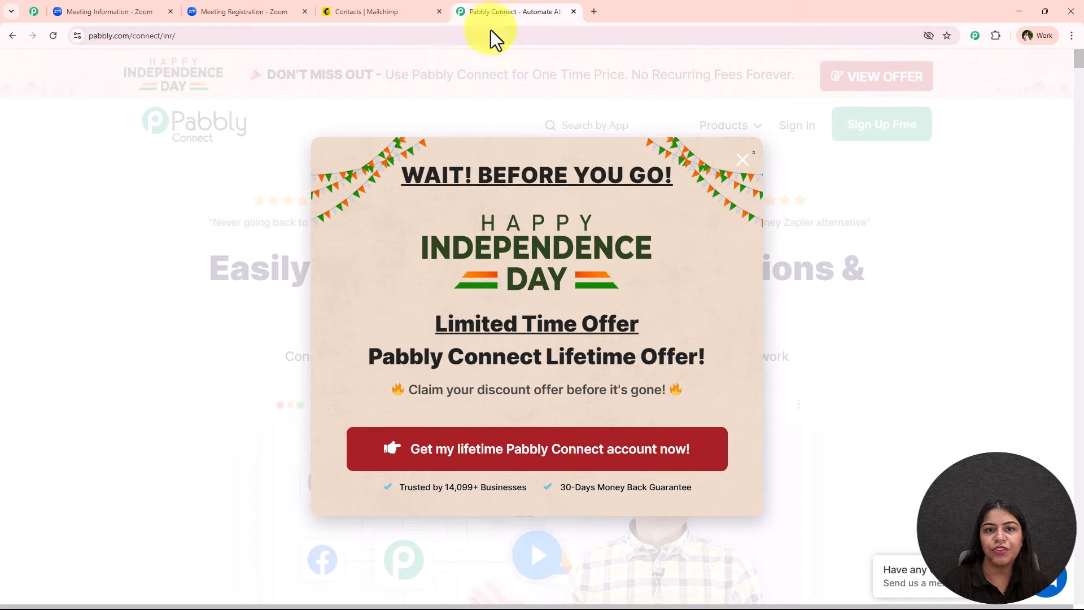
left_click(741, 162)
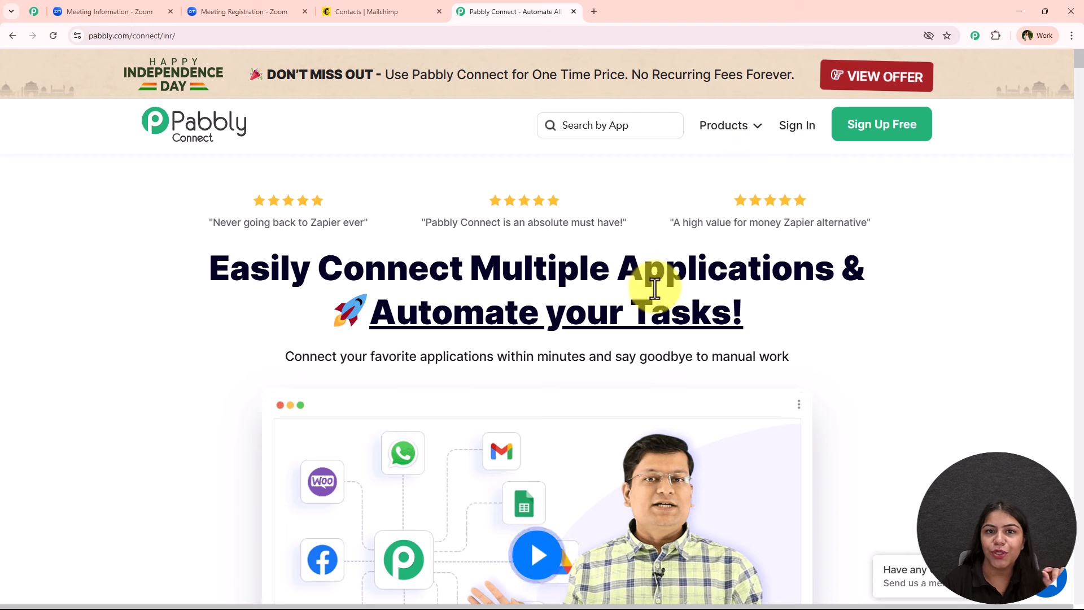
Step: Submit the Unlocking Efficiency meeting registration, then view Mailchimp's 18-contact audience list
left_click(273, 10)
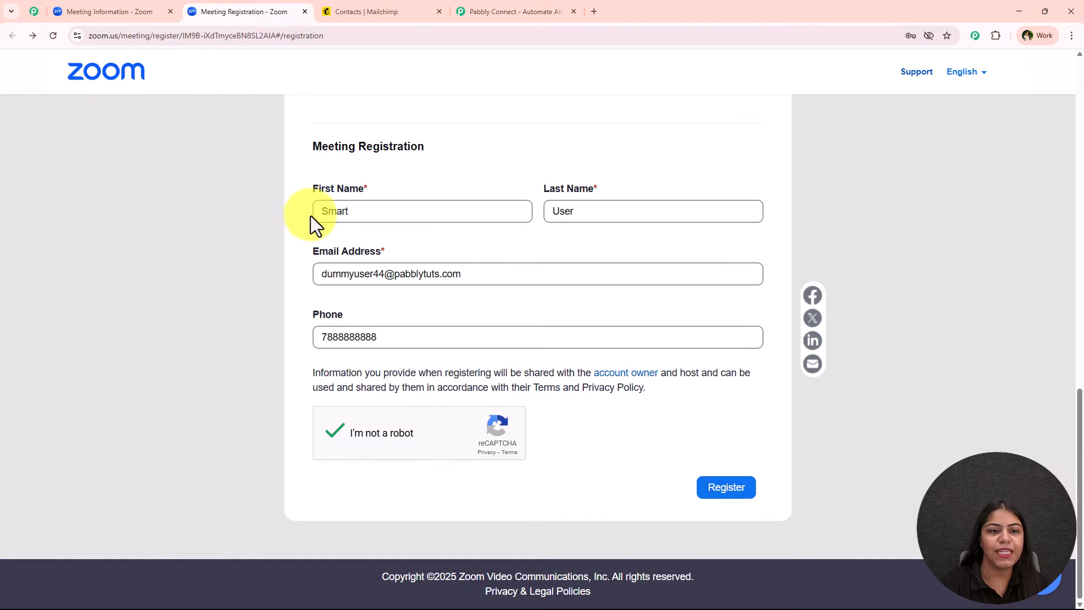
left_click(732, 489)
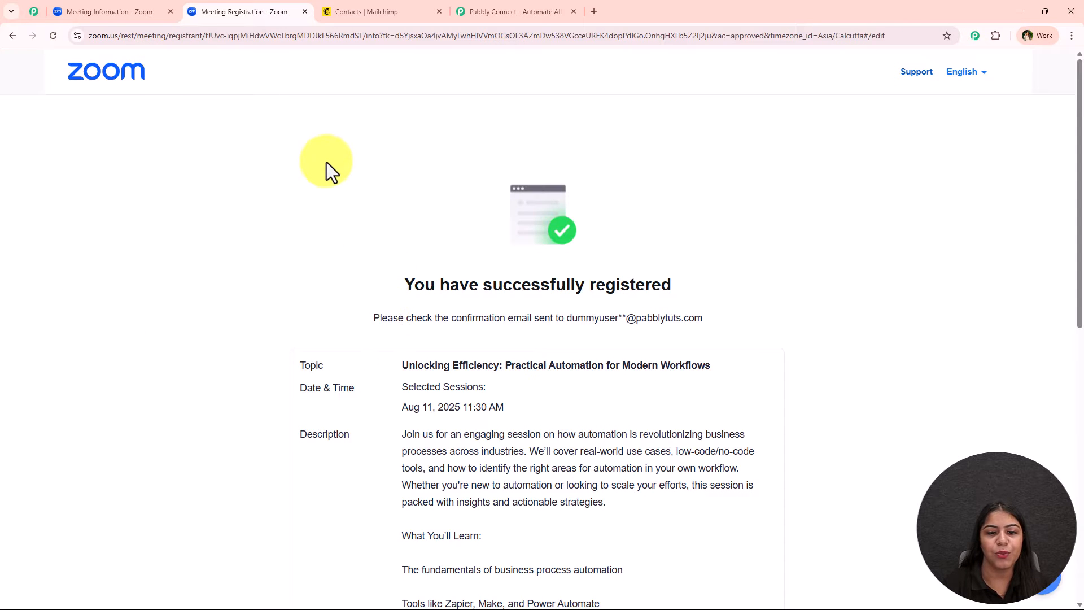
middle_click(310, 225)
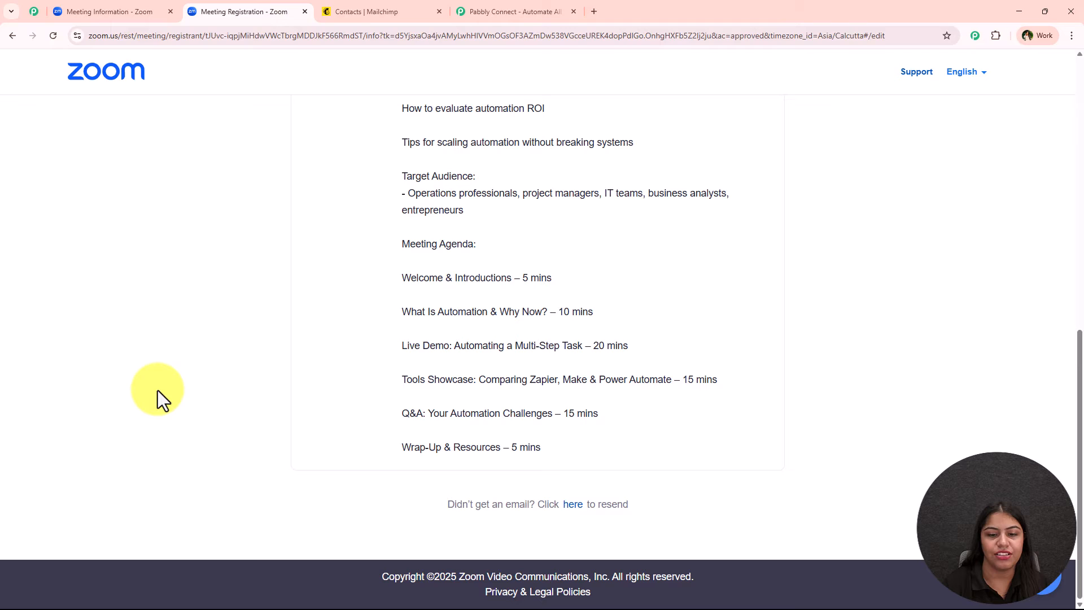
left_click(373, 3)
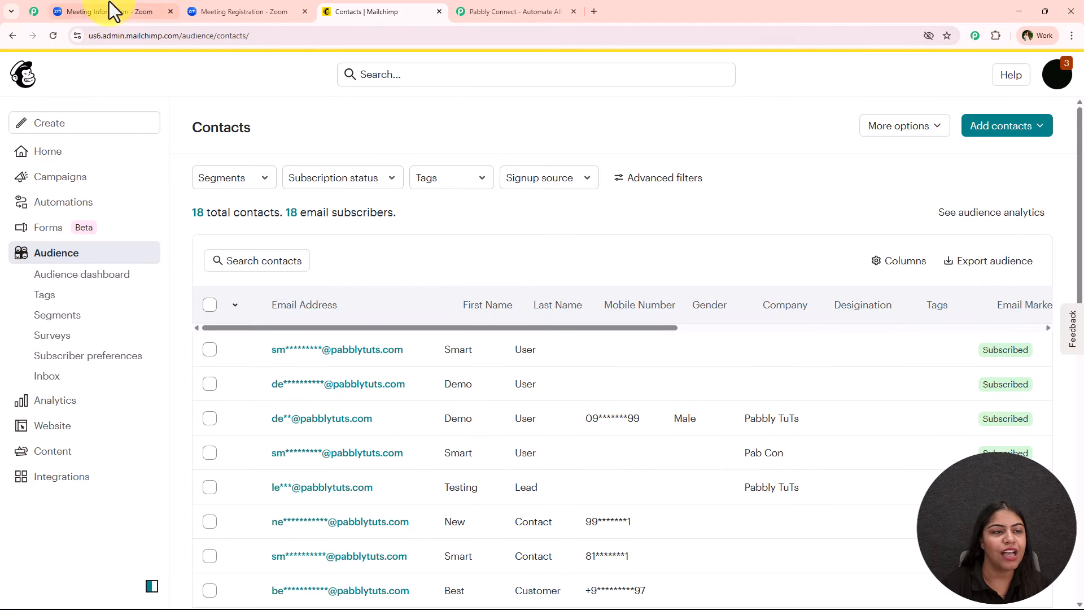
Step: Reload Mailchimp's contacts to show 19 total, then return to the Pabbly Connect page
left_click(53, 36)
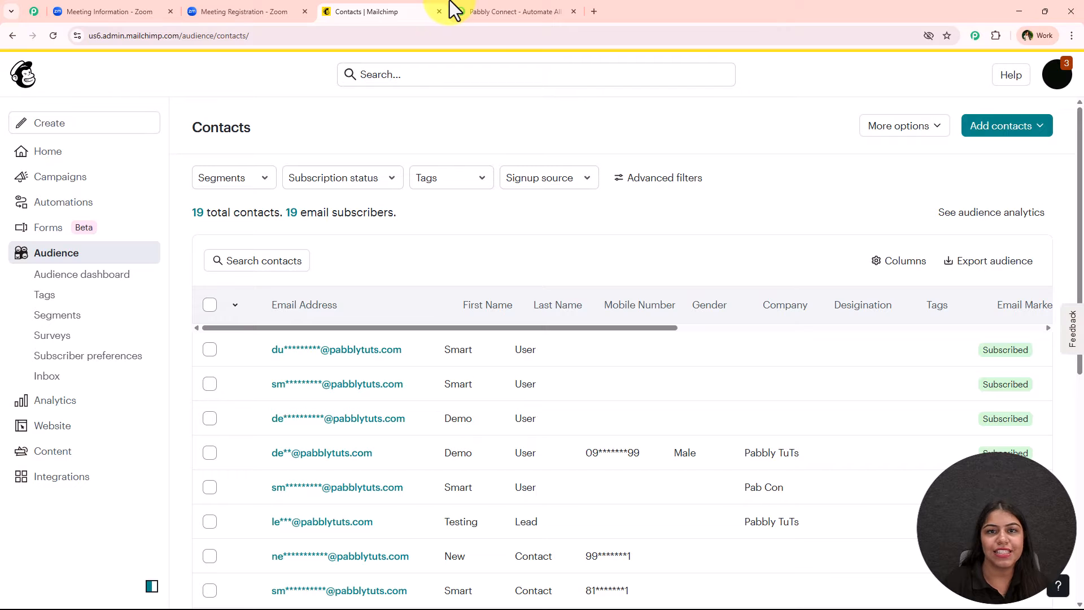
left_click(462, 16)
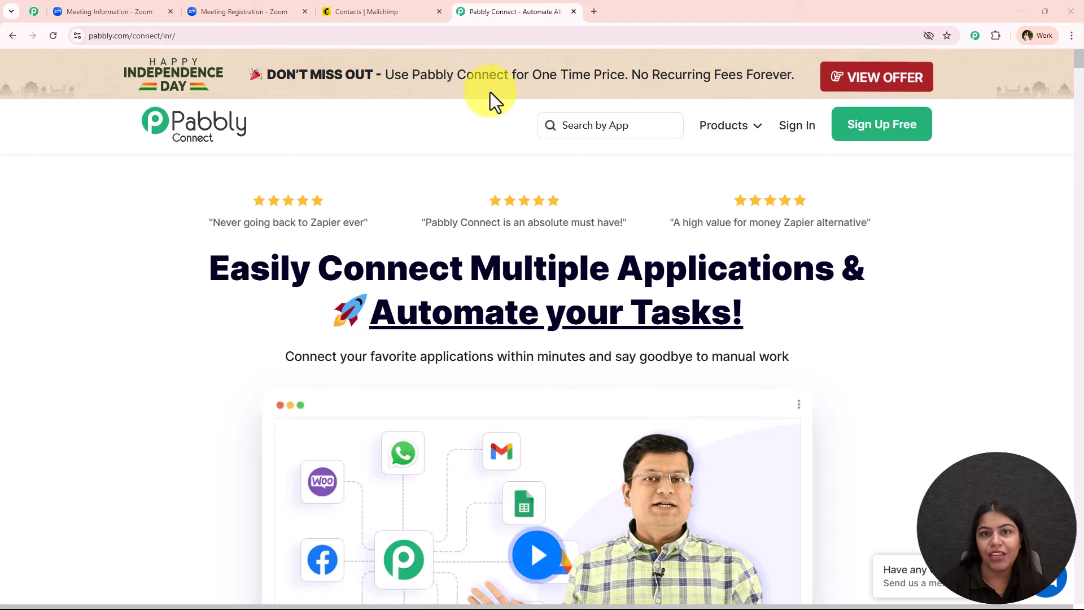
left_click(32, 12)
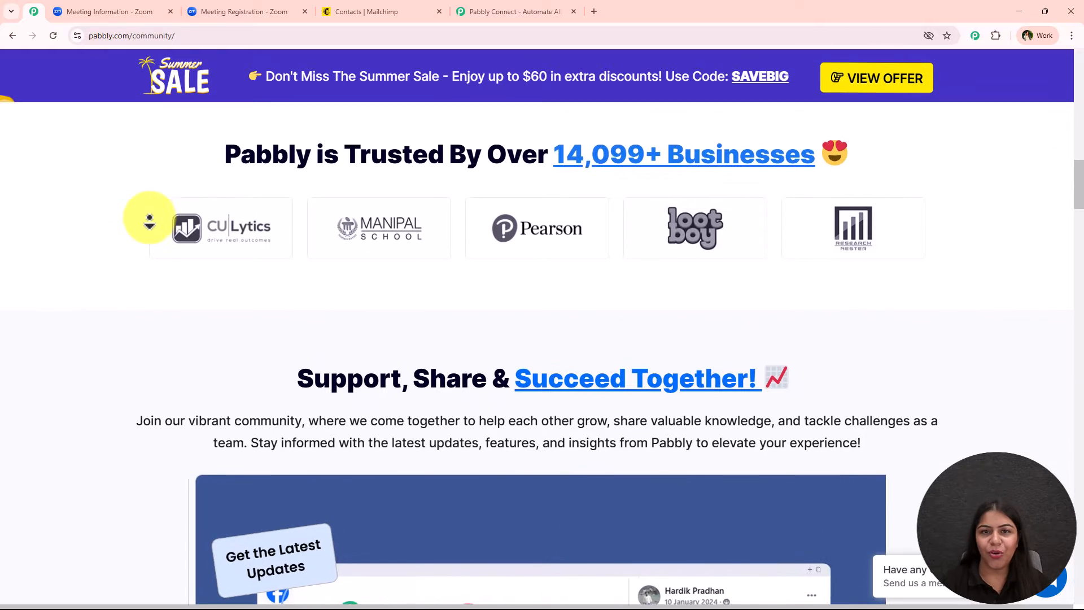
left_click(473, 11)
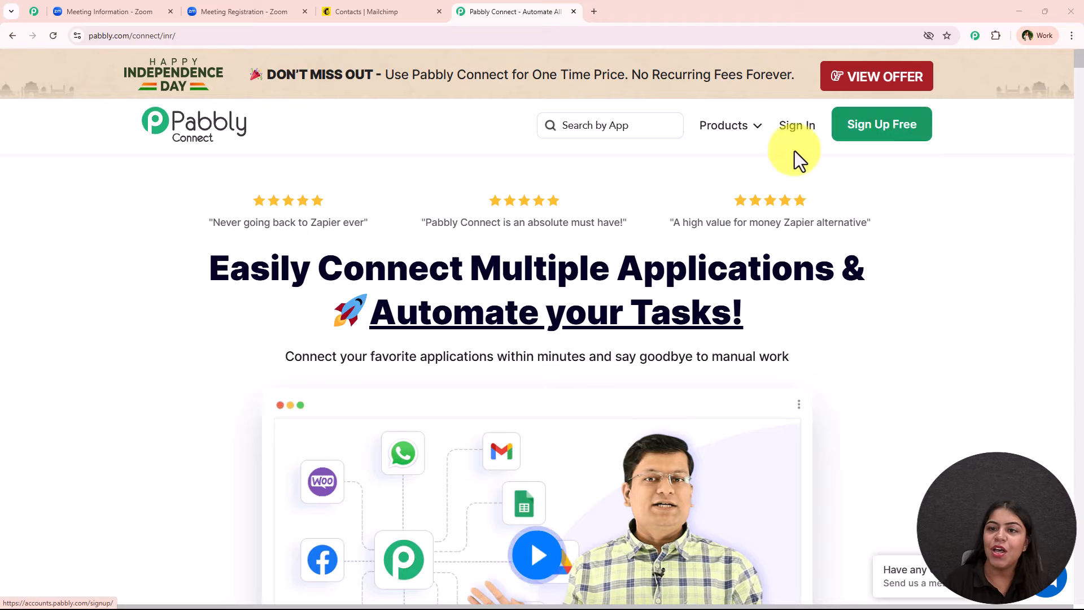
Step: Sign in to Pabbly and open the Connect dashboard showing 31628 of 32000 tasks remaining
left_click(788, 138)
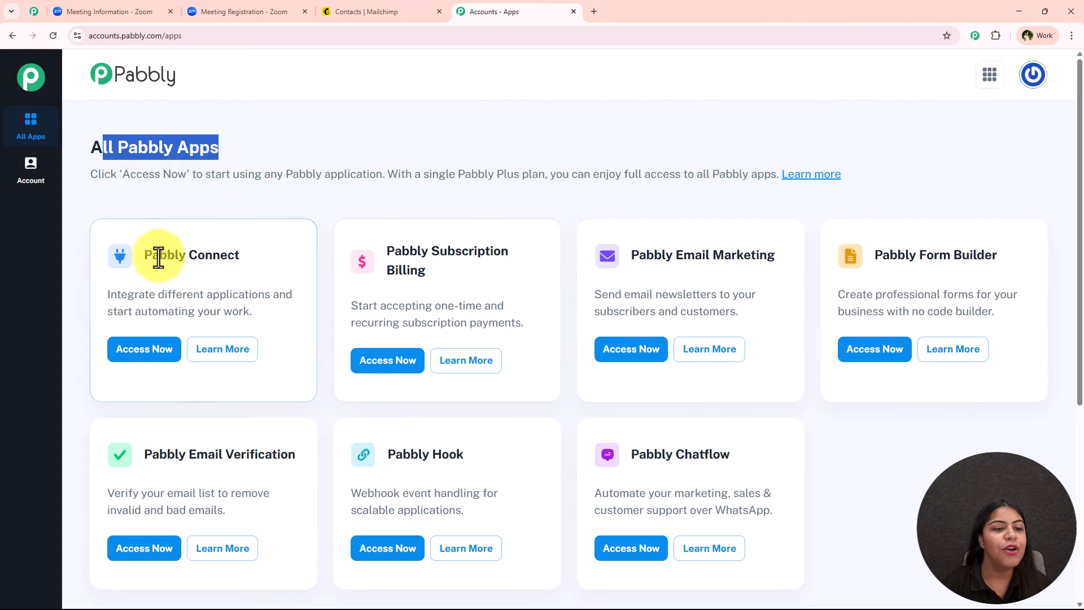
left_click_drag(146, 257, 271, 291)
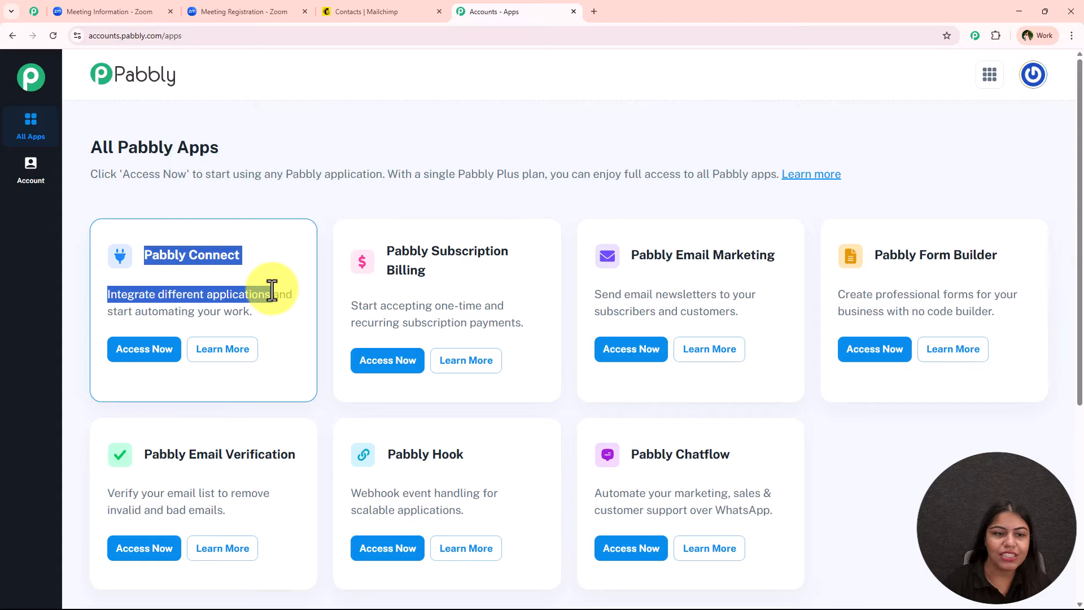
left_click(162, 355)
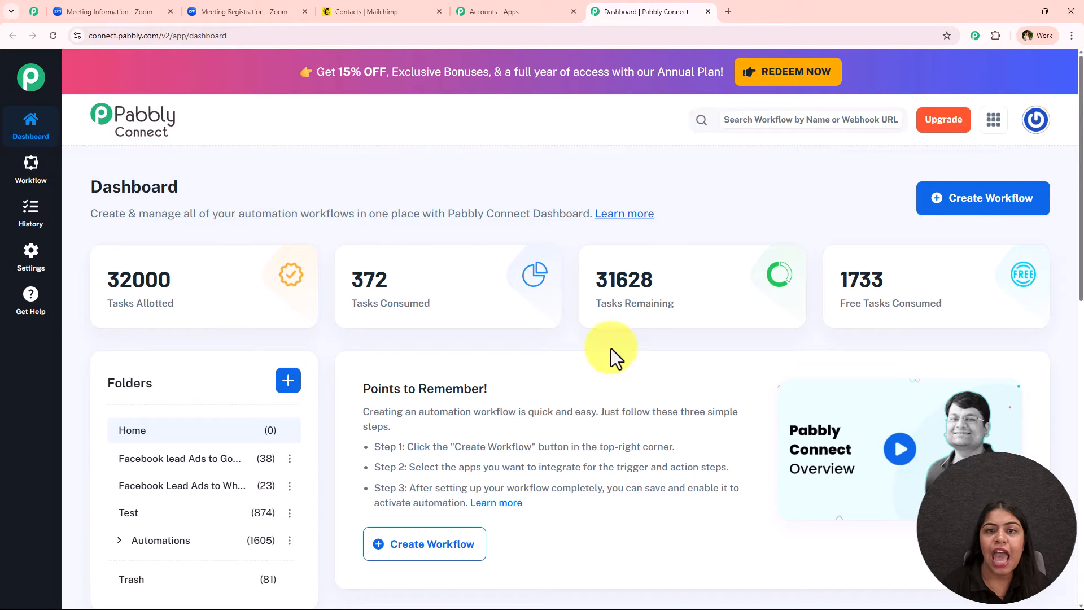
Step: Start a new workflow and choose the workflow builder to use
left_click(437, 543)
left_click_drag(303, 210, 442, 209)
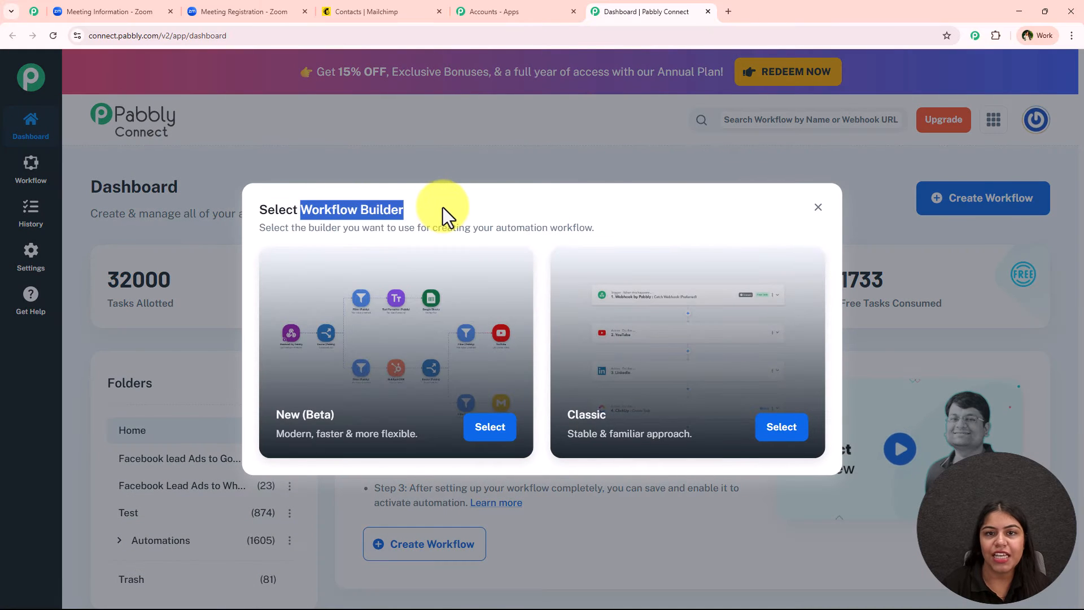
left_click(417, 211)
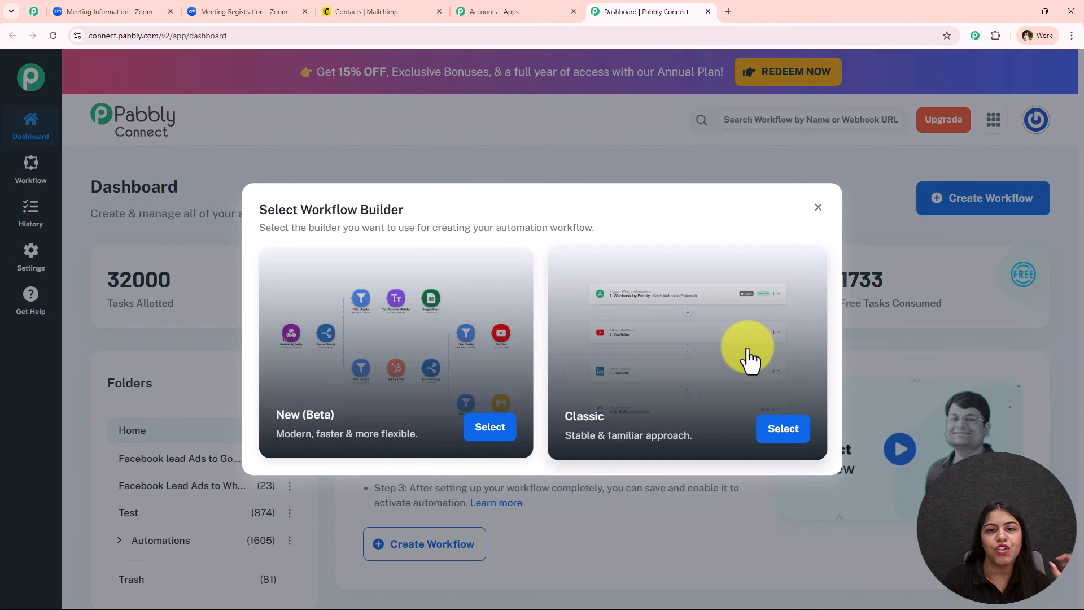
left_click(489, 431)
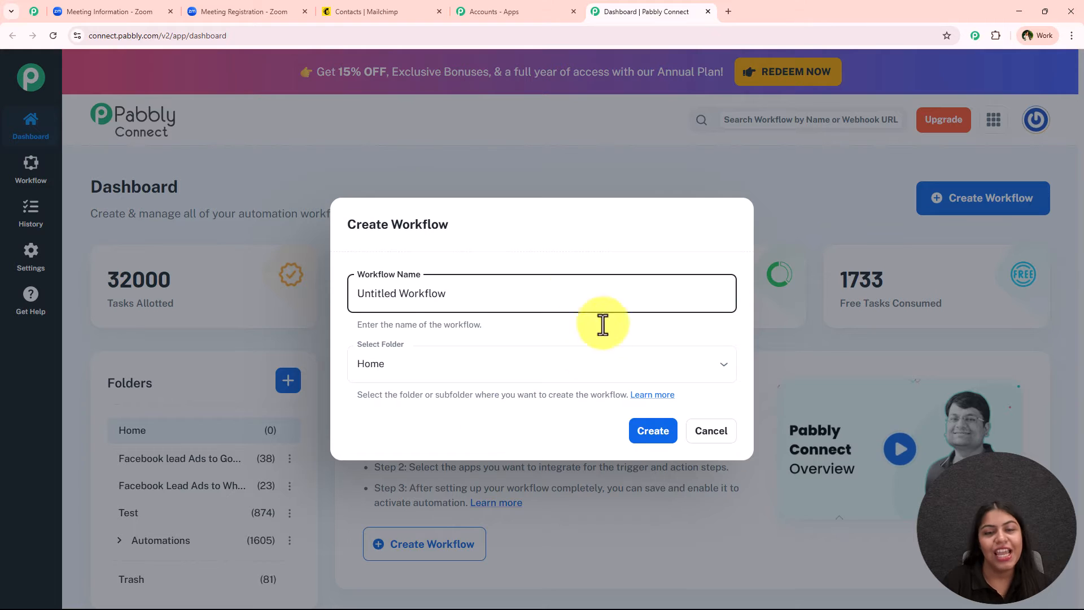
Step: Name it 'Add Zoom Meeting Registrants to Mailchimp Automatically', file it under Automations, and create it
triple_click(510, 302)
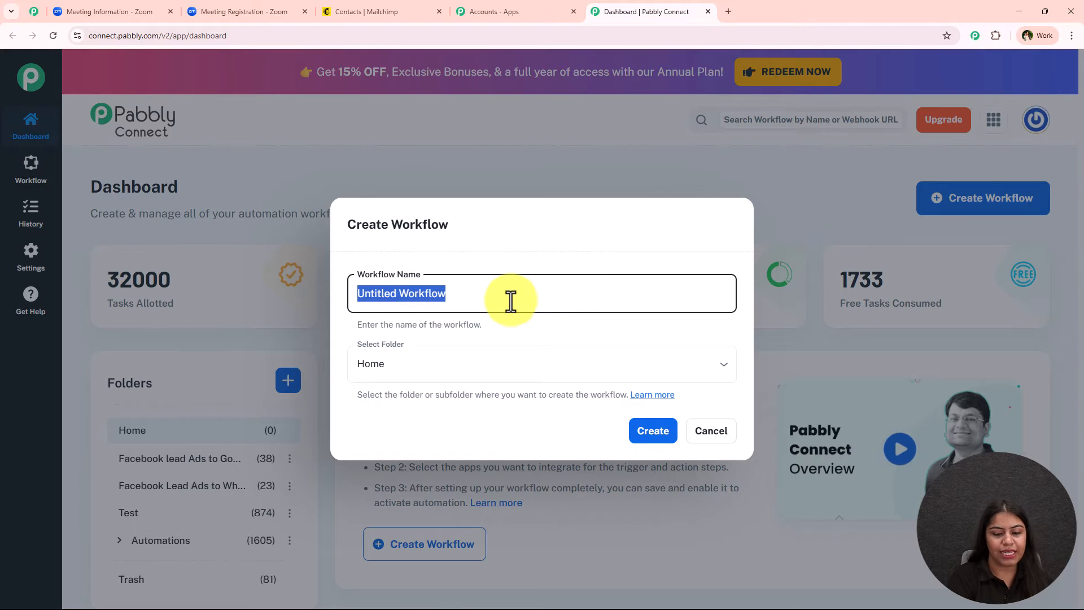
type("Add Zoom Meeting Registrants to Mailchimp Automatically")
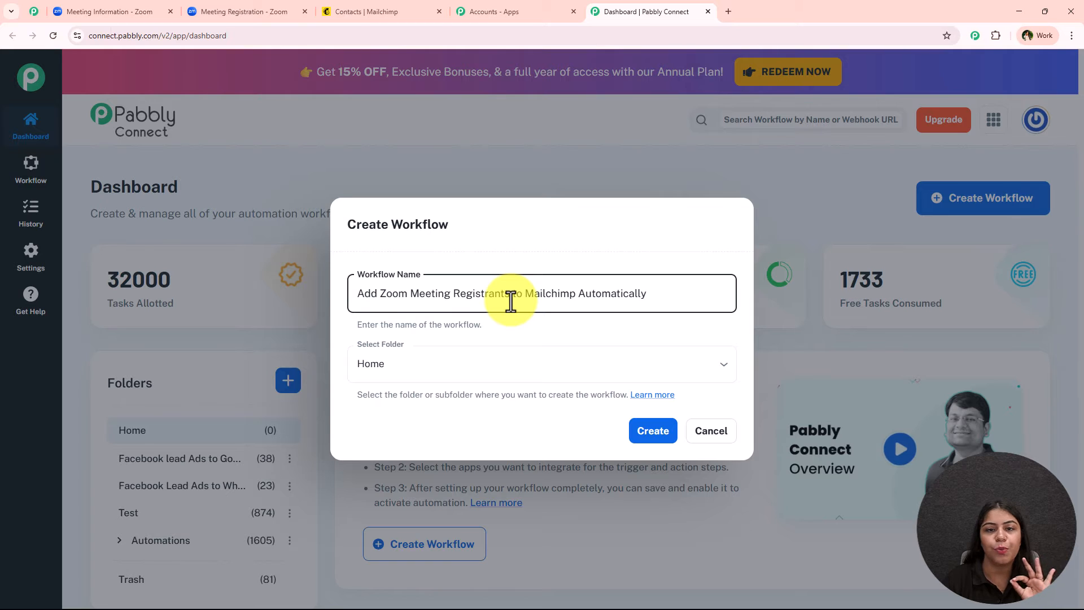
left_click(440, 376)
left_click(412, 508)
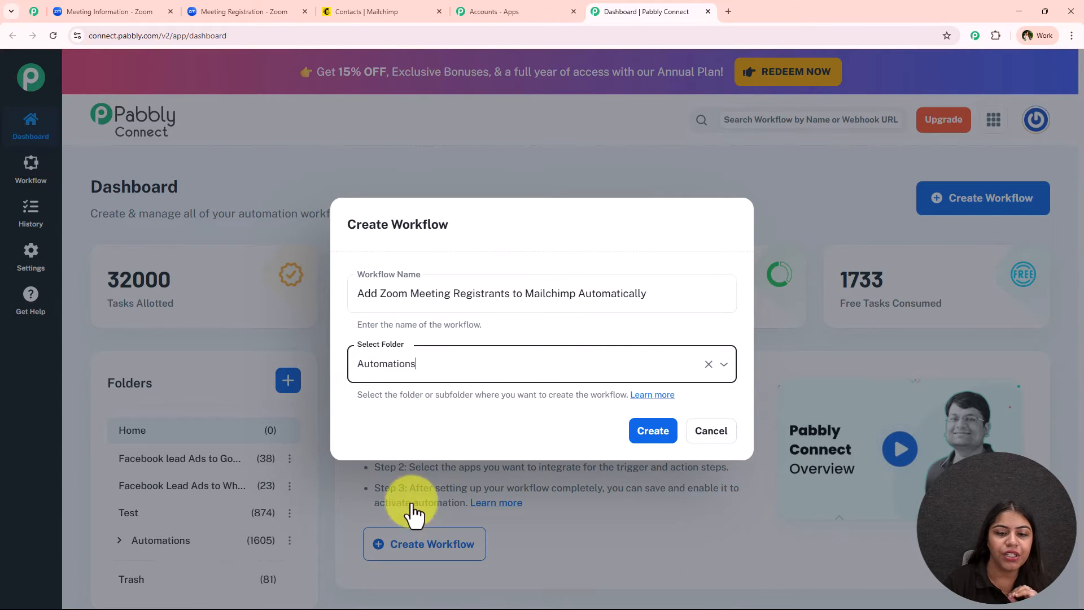
left_click(459, 414)
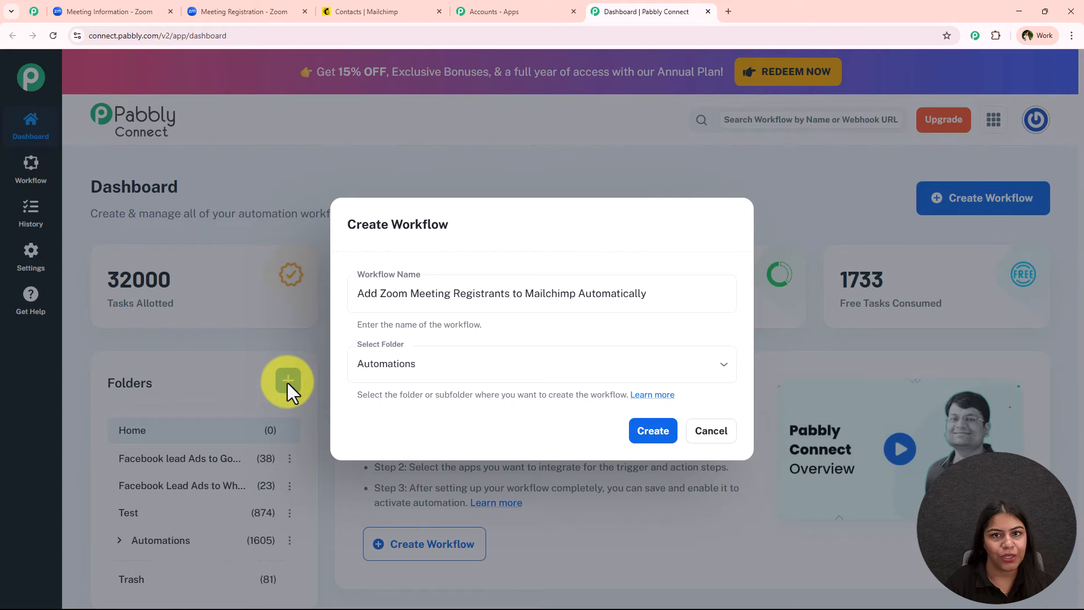
left_click(642, 435)
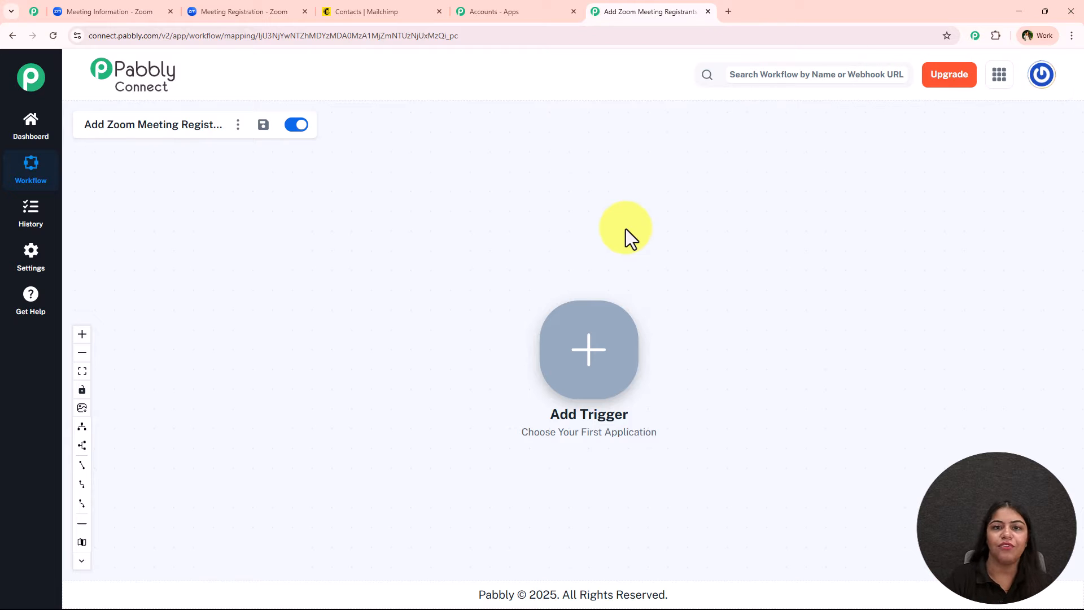
Step: Reposition the workflow canvas and open the Trigger Setup panel from the Add Trigger node
scroll(708, 308, "up", 3)
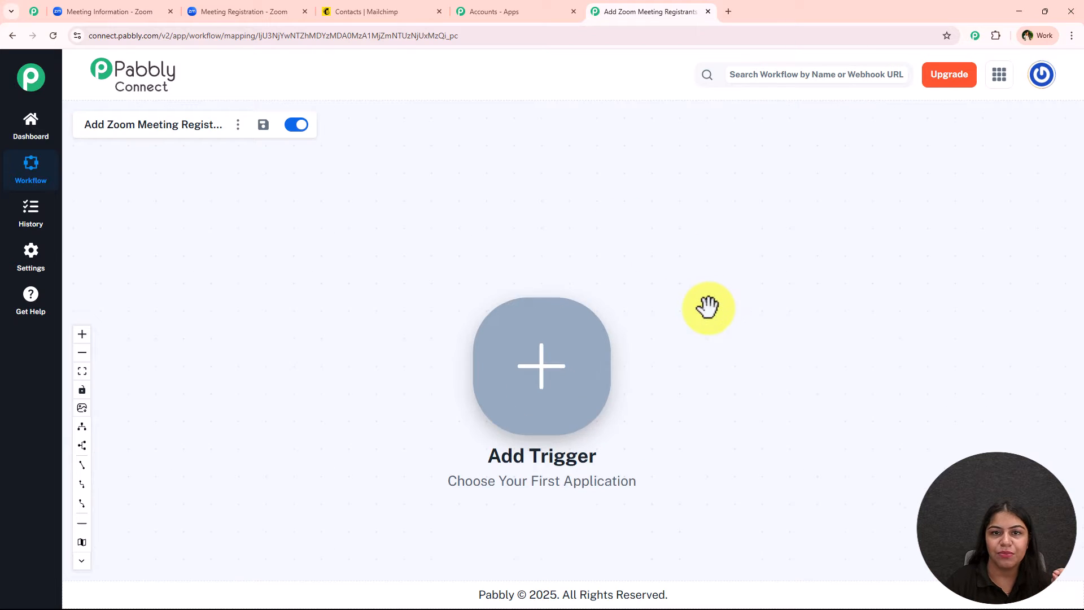
left_click_drag(833, 385, 576, 318)
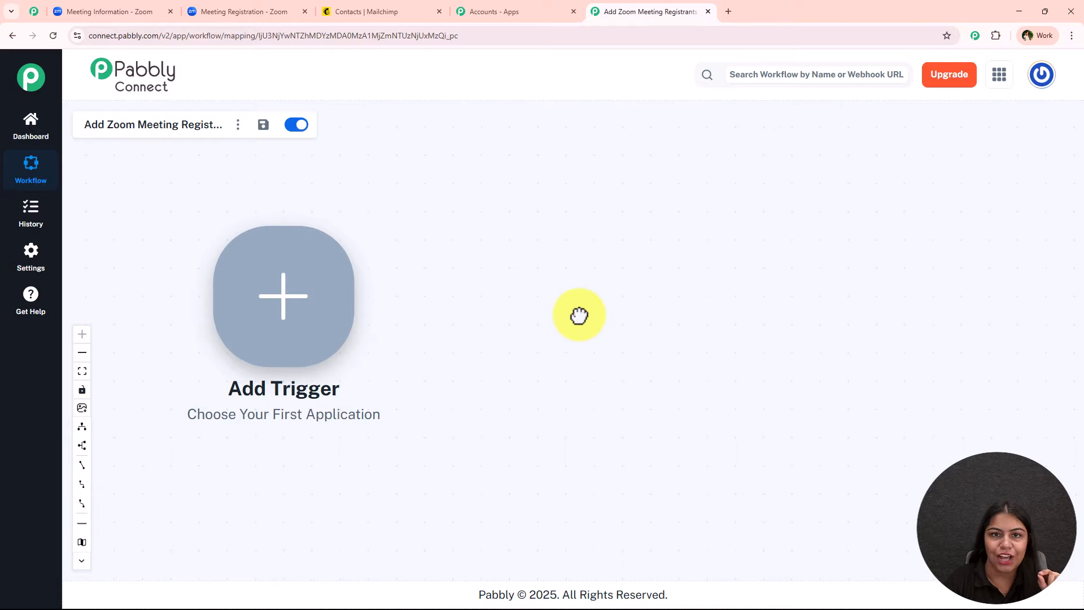
right_click(318, 279)
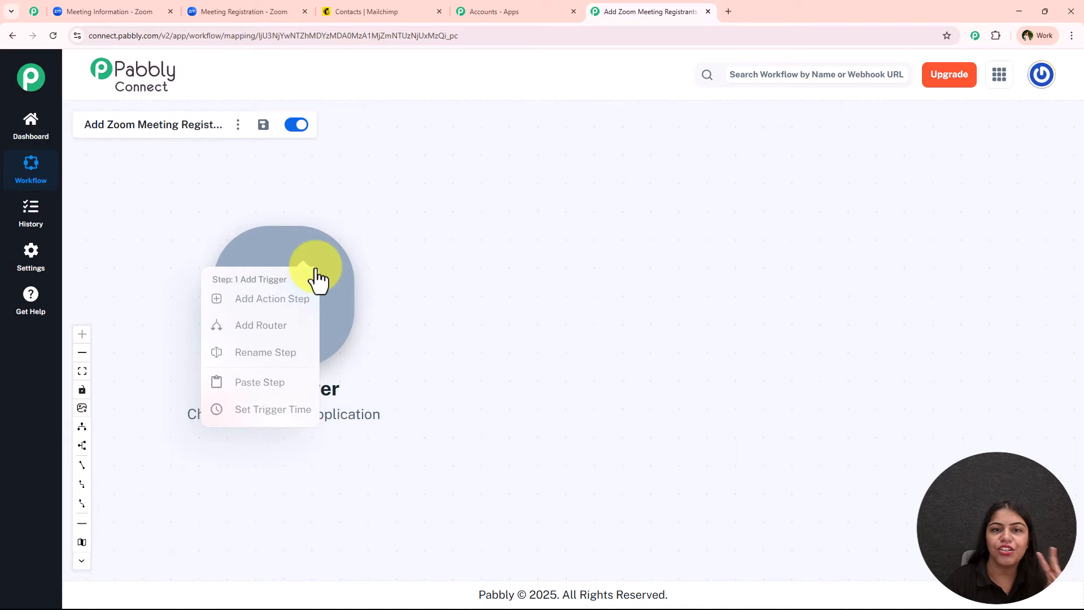
left_click(502, 217)
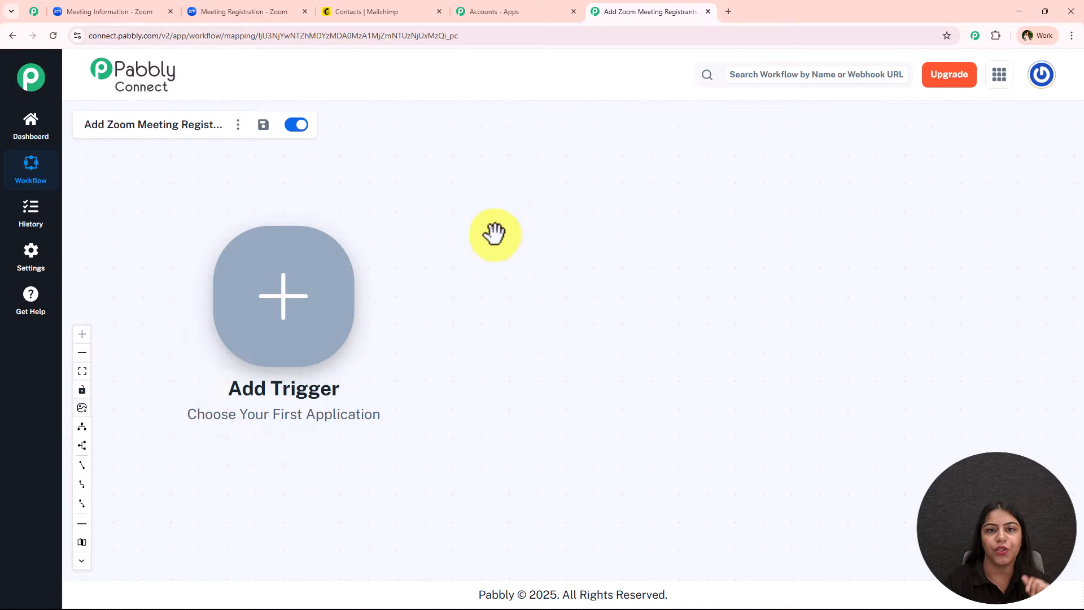
right_click(262, 291)
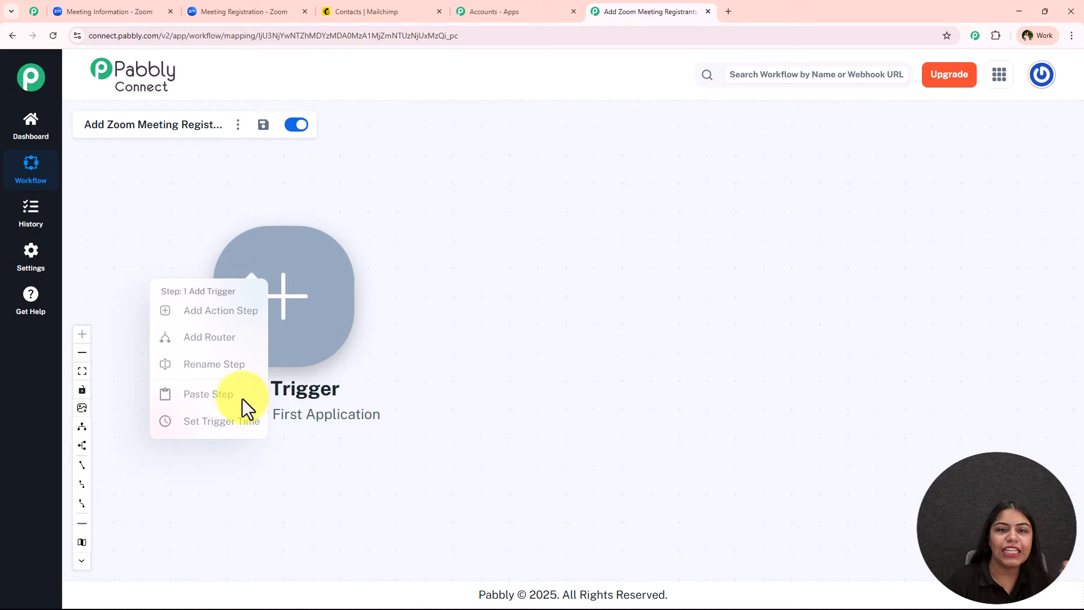
left_click(469, 356)
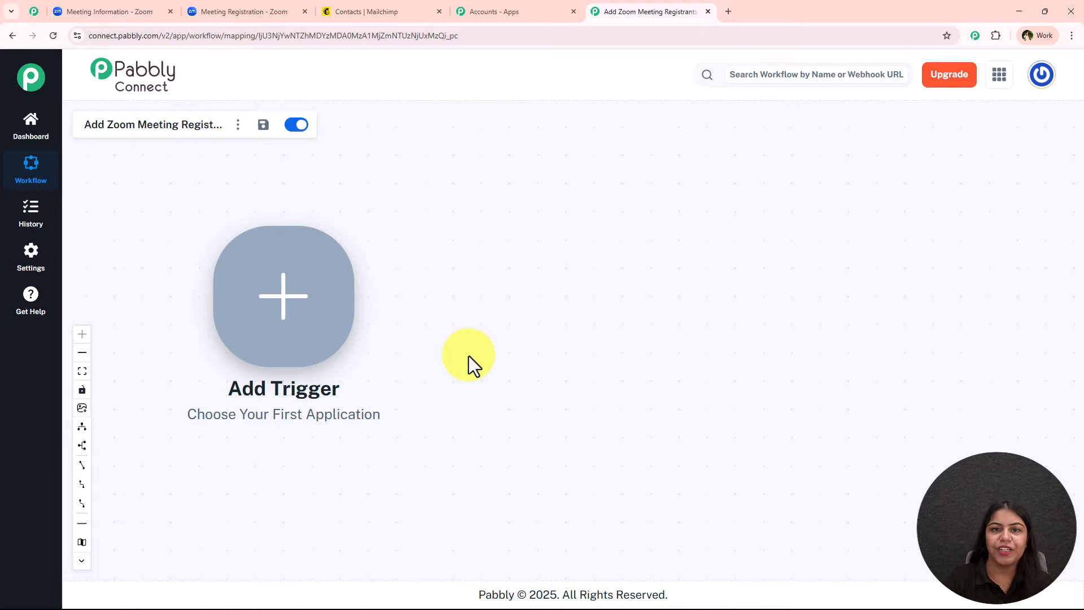
left_click(335, 295)
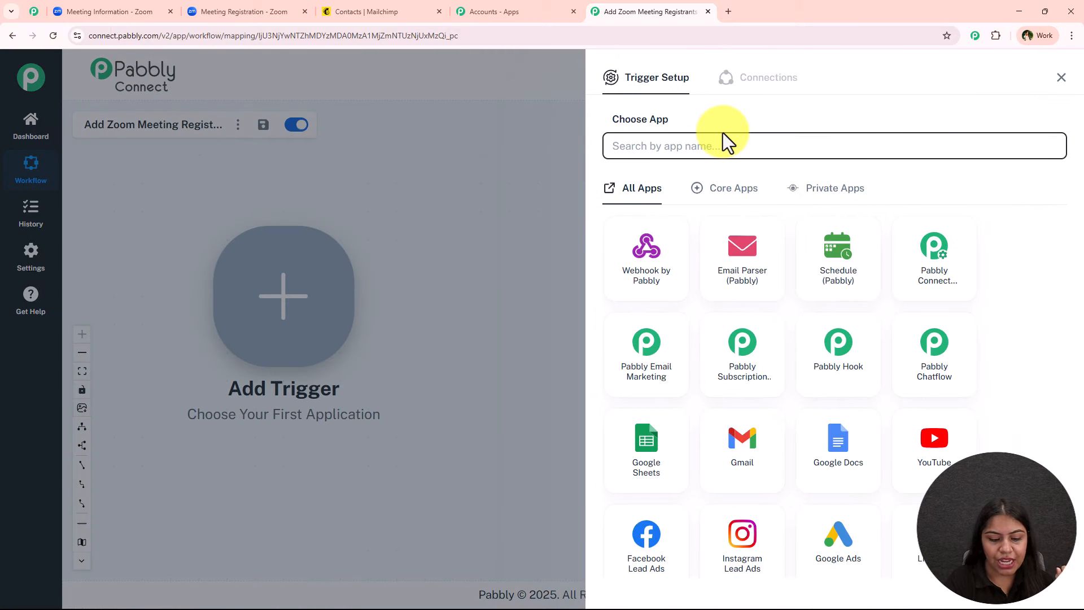
Step: Choose Zoom (Triggers) as the trigger app with Configure Webhook as the event
type("Zoom")
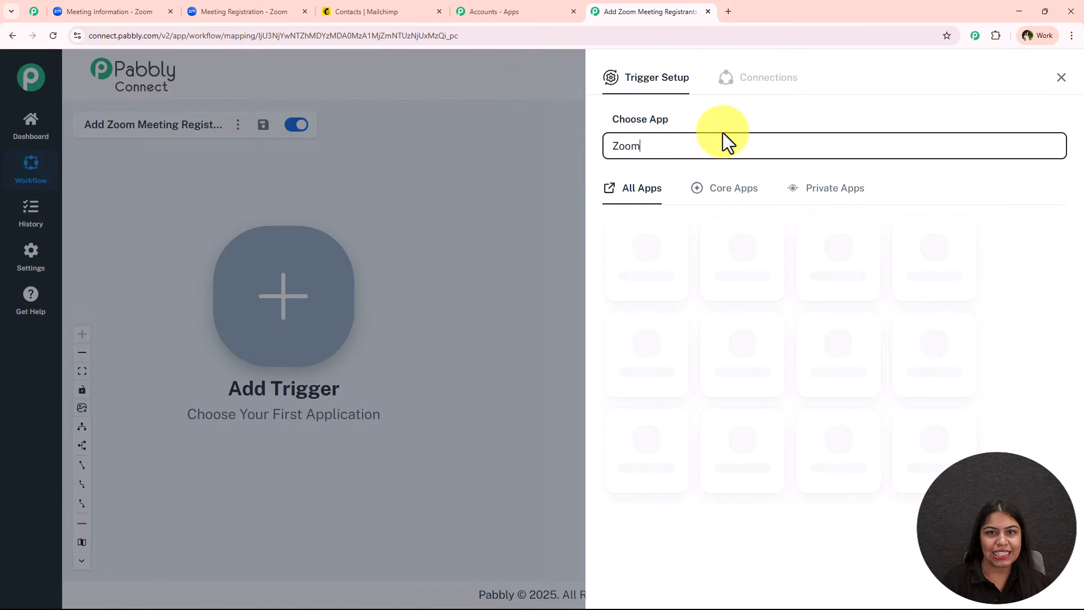
left_click(645, 240)
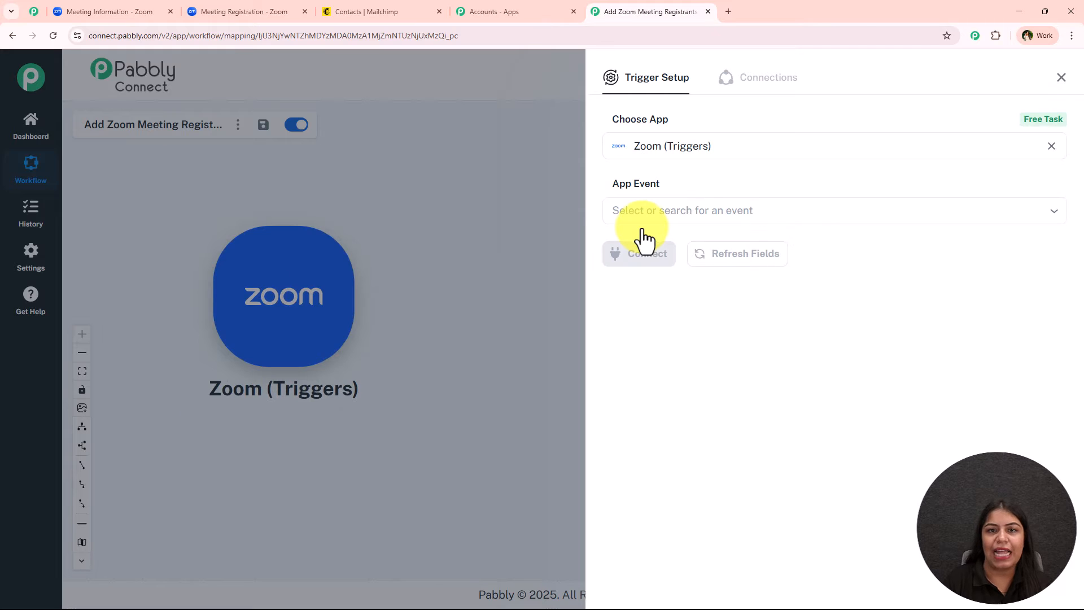
left_click(738, 209)
left_click(859, 259)
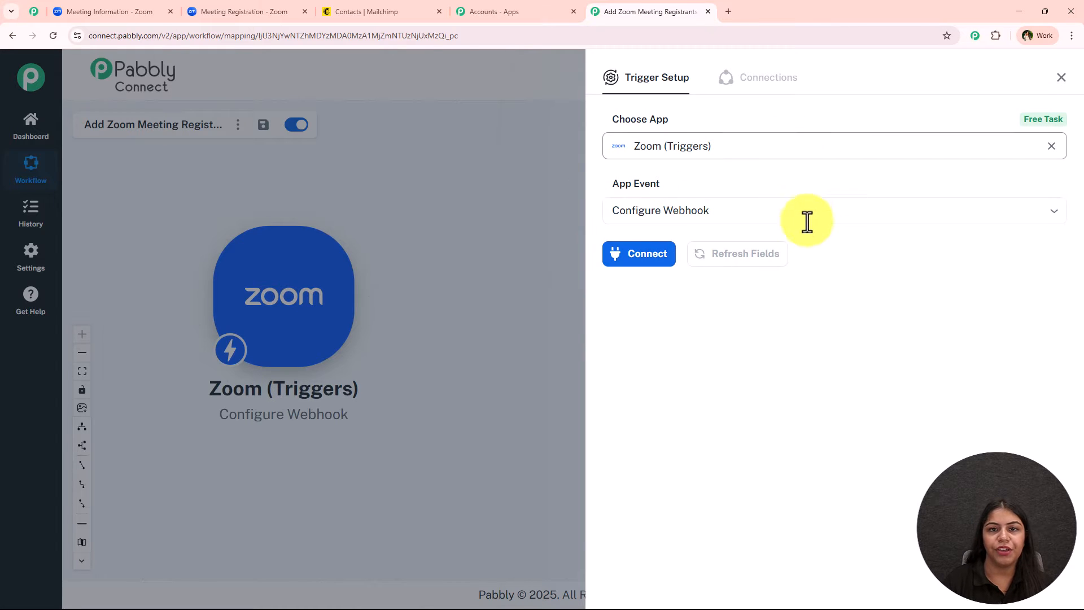
Step: Start a new Zoom connection and open the Learn more Zoom token setup guide
left_click(647, 252)
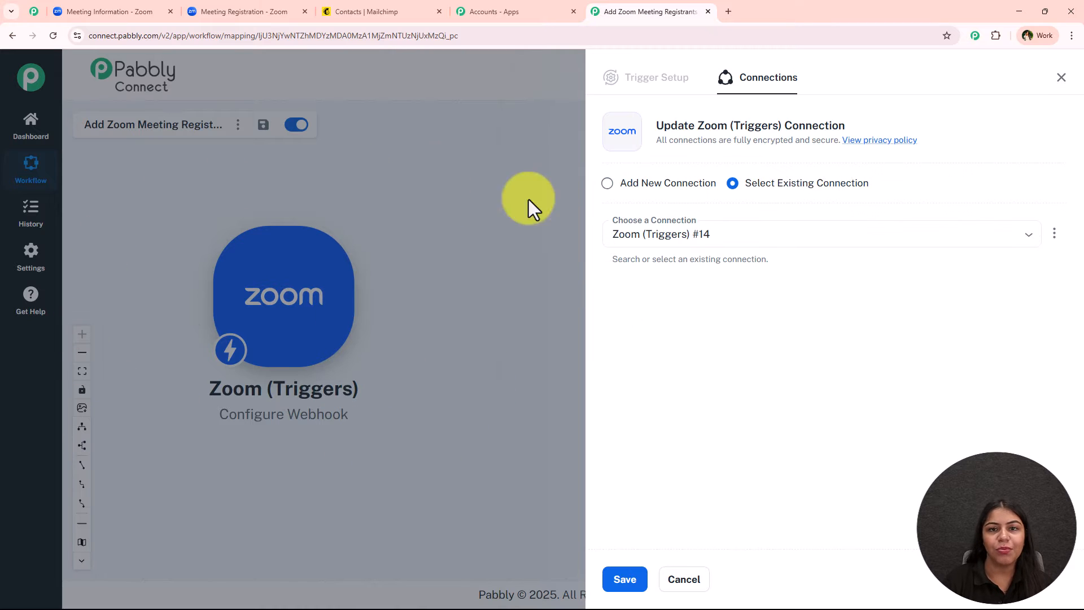
left_click(632, 184)
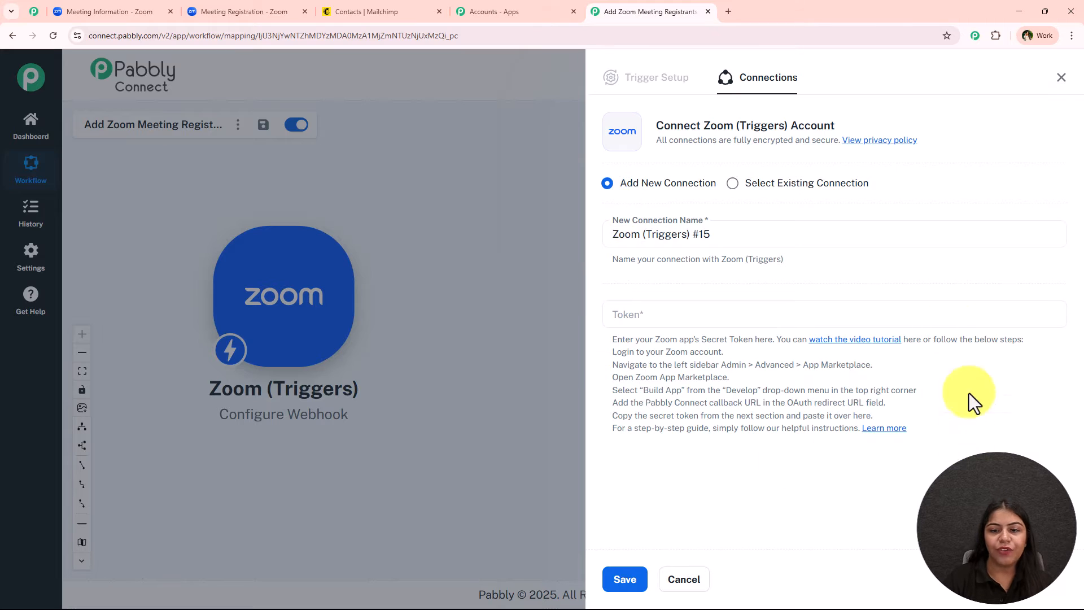
left_click_drag(614, 341, 927, 428)
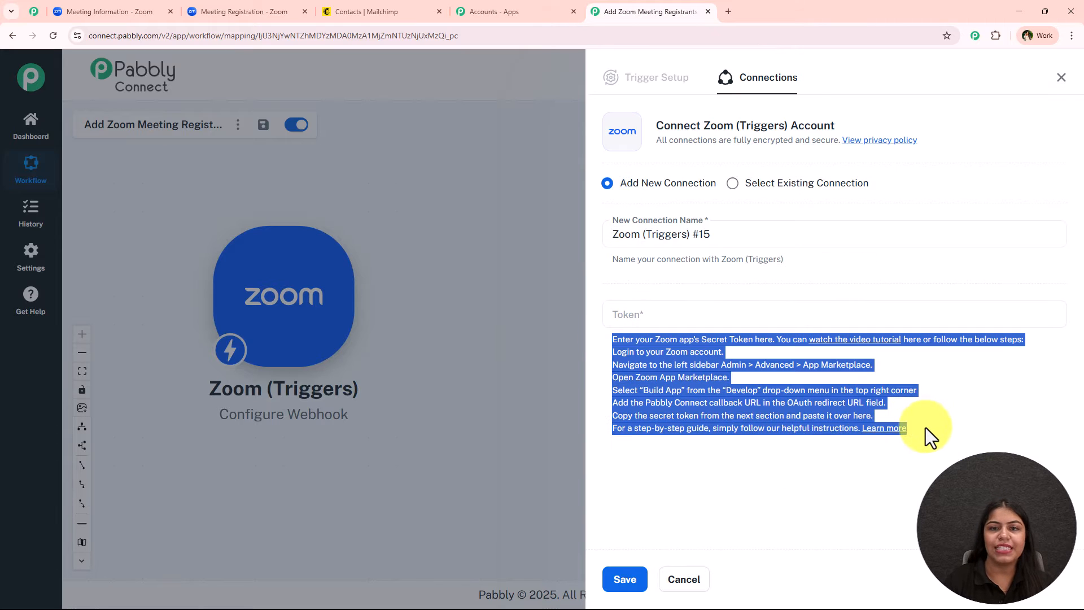
left_click(947, 431)
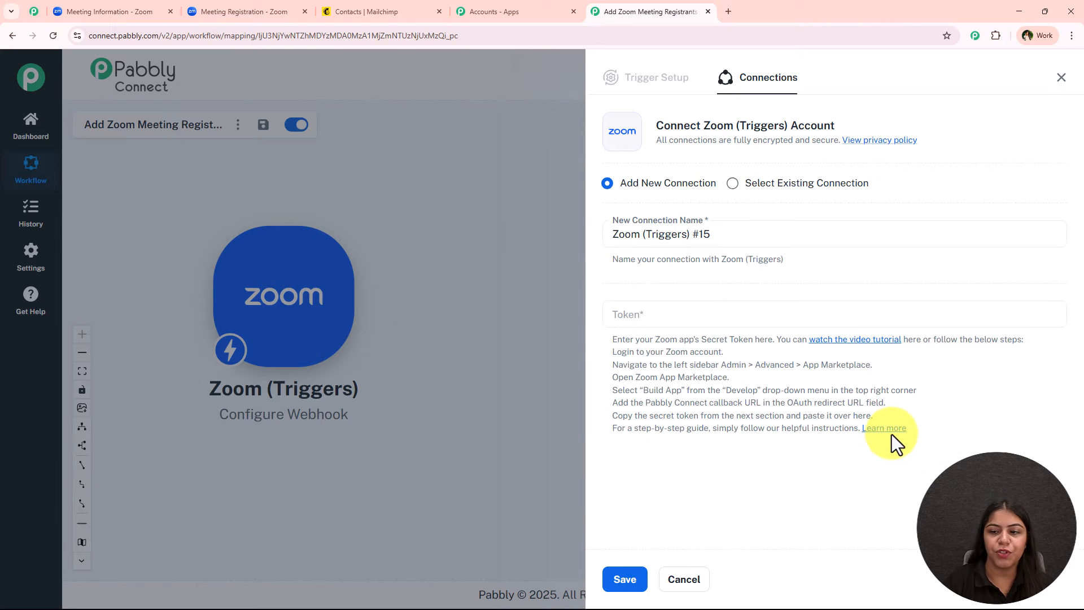
left_click(892, 433)
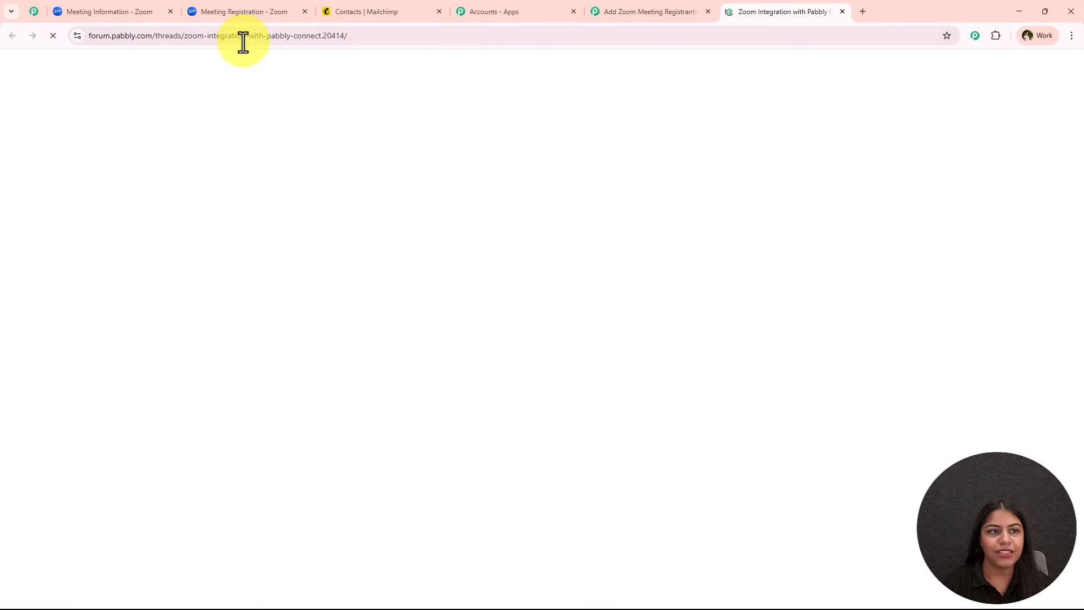
Step: Read through the forum guide's Build App screenshots, then return to the Zoom Meeting Information tab
scroll(94, 178, "down", 10)
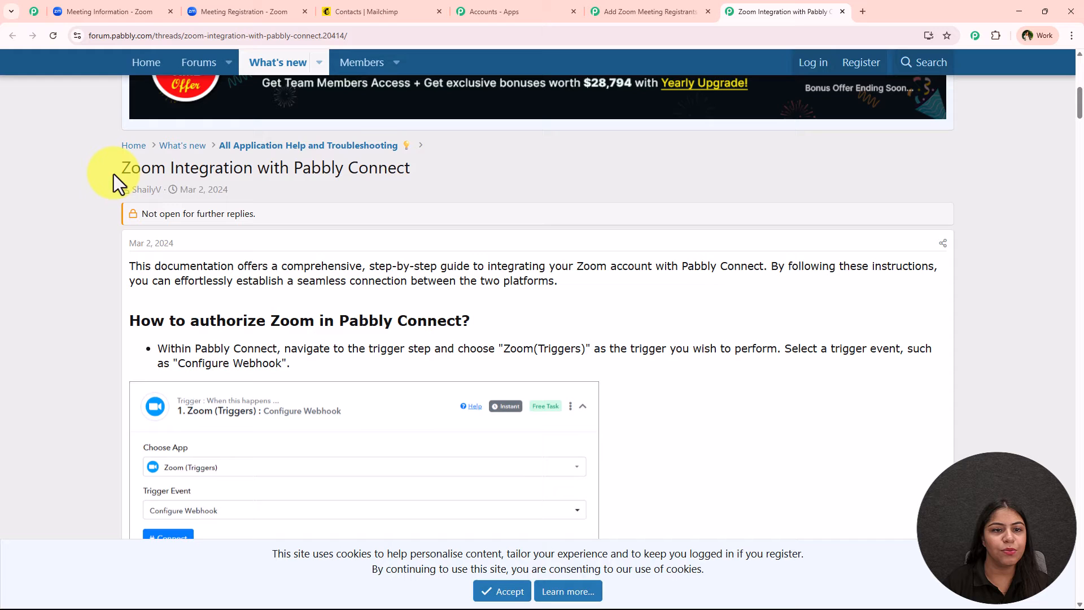
left_click_drag(114, 174, 558, 164)
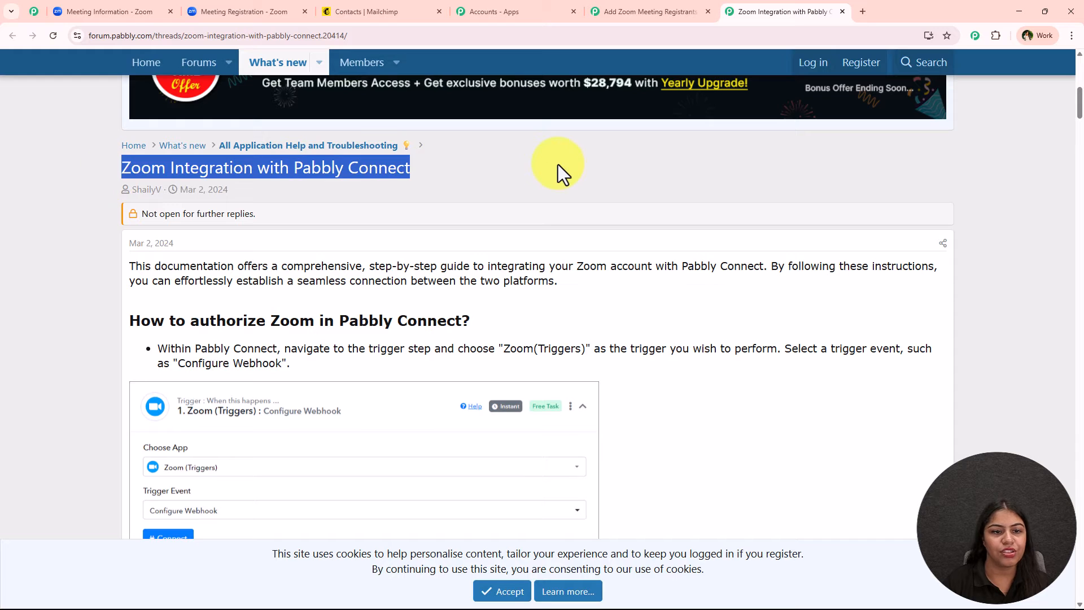
left_click(558, 164)
scroll(533, 283, "down", 3)
scroll(349, 254, "down", 15)
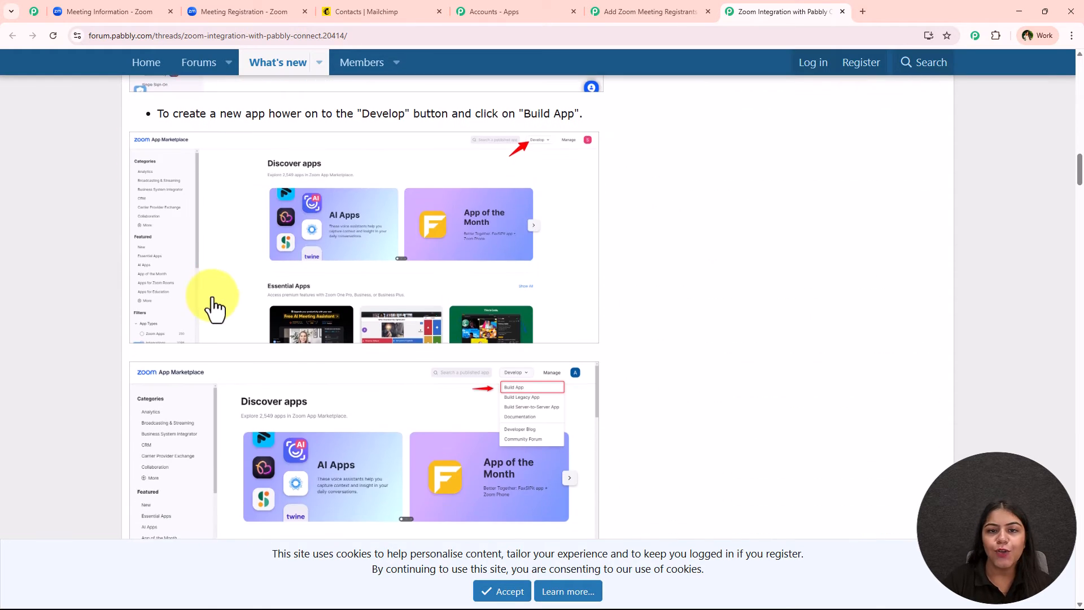
scroll(213, 307, "up", 15)
scroll(213, 336, "up", 4)
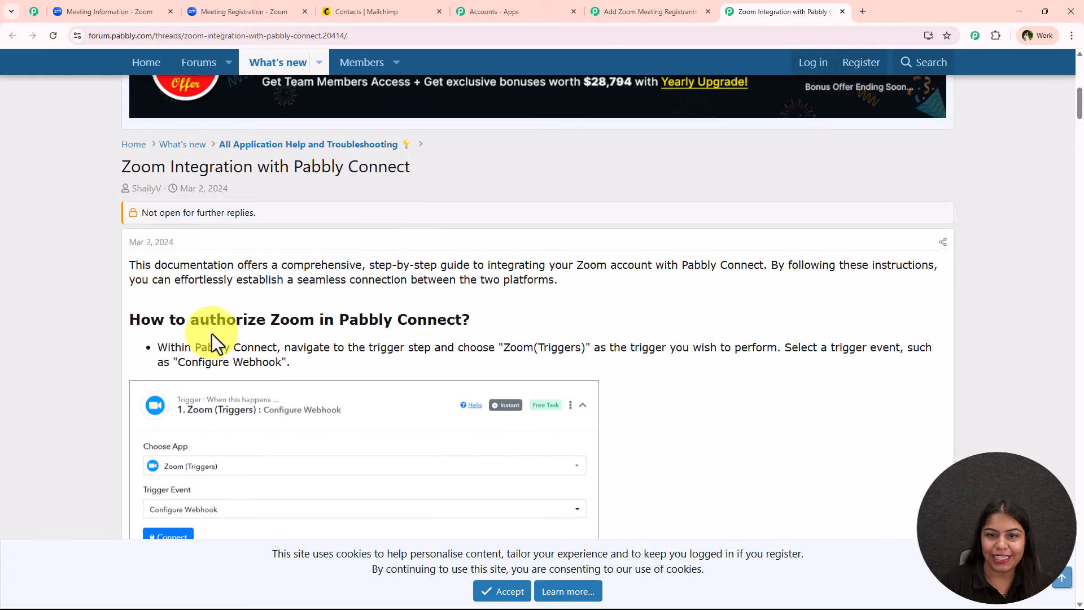
scroll(581, 346, "down", 12)
scroll(587, 328, "down", 10)
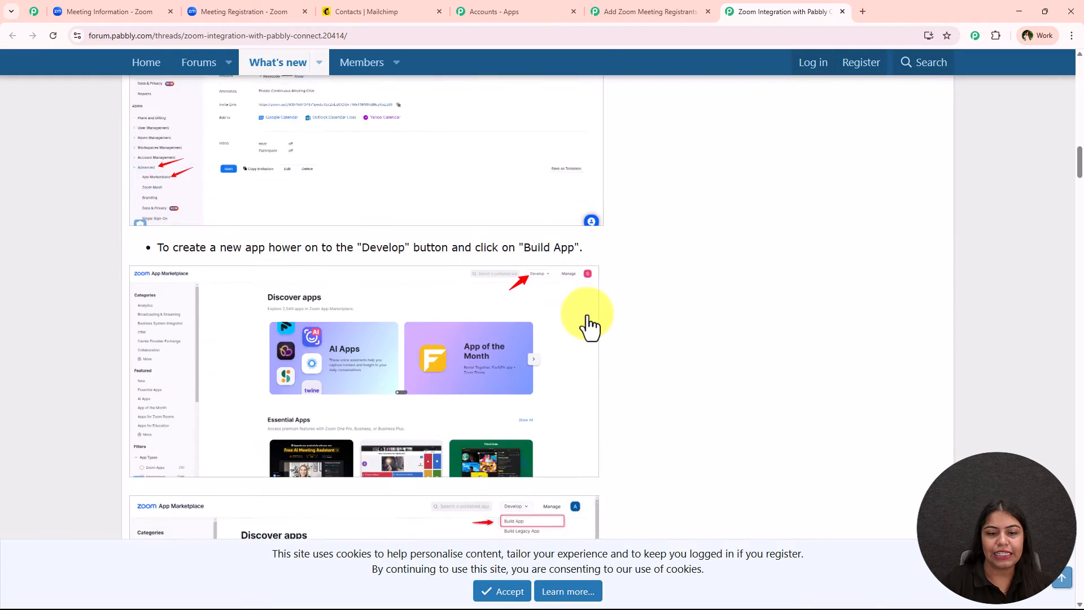
scroll(638, 391, "up", 3)
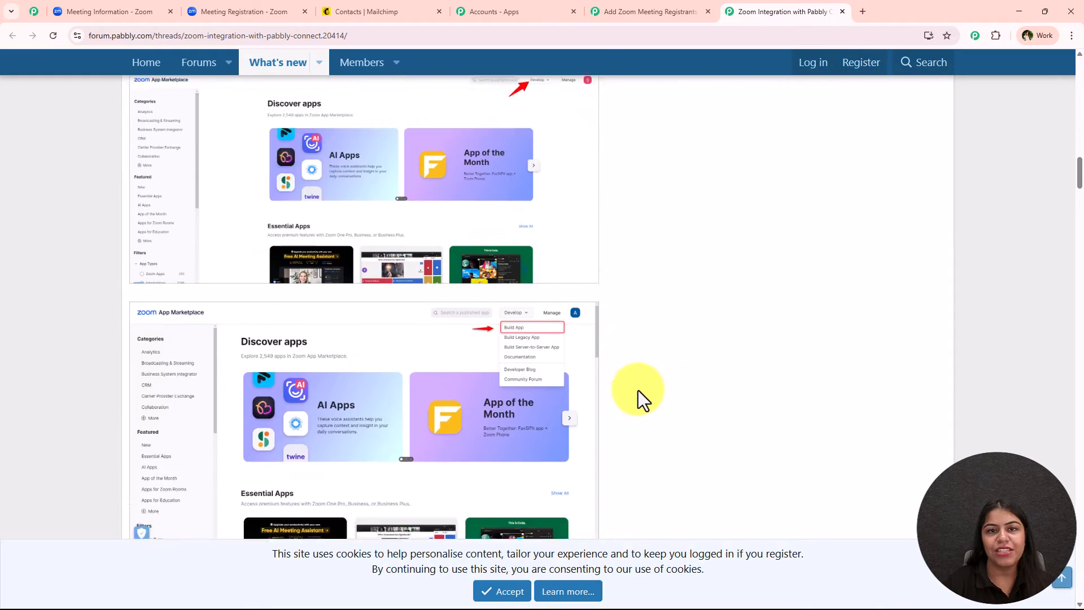
scroll(641, 399, "down", 3)
left_click(160, 11)
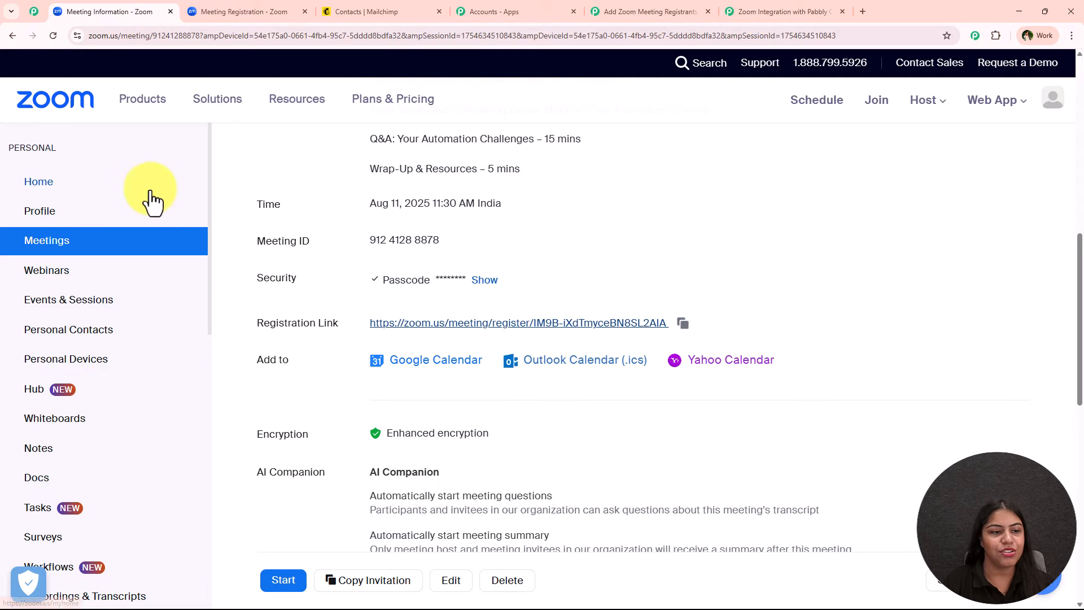
scroll(145, 247, "down", 11)
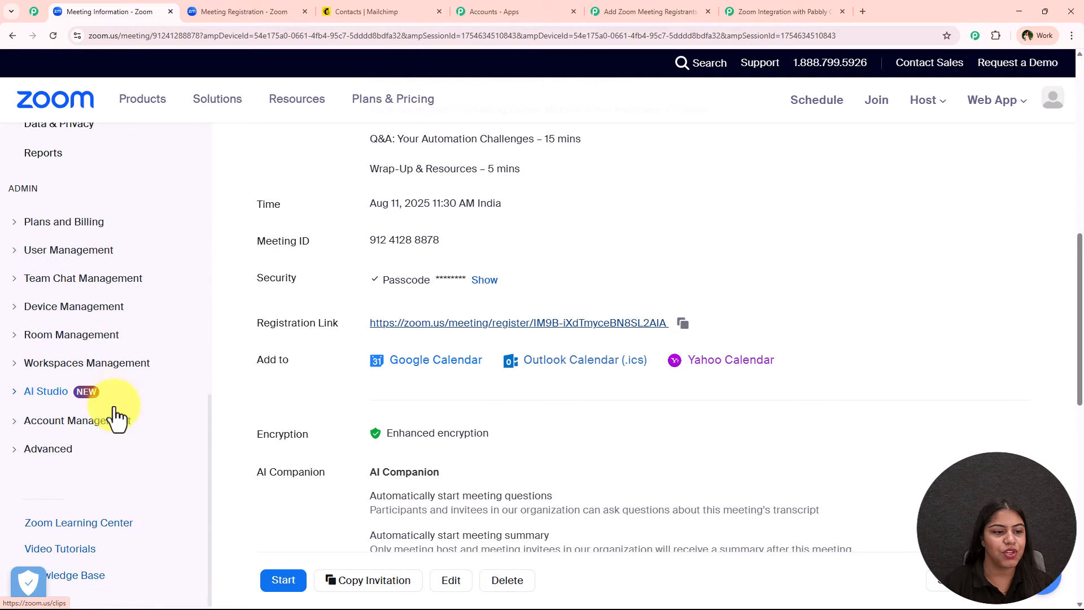
Step: From Advanced > App Marketplace, build a new General App, 'General app 549'
left_click(52, 449)
left_click(74, 480)
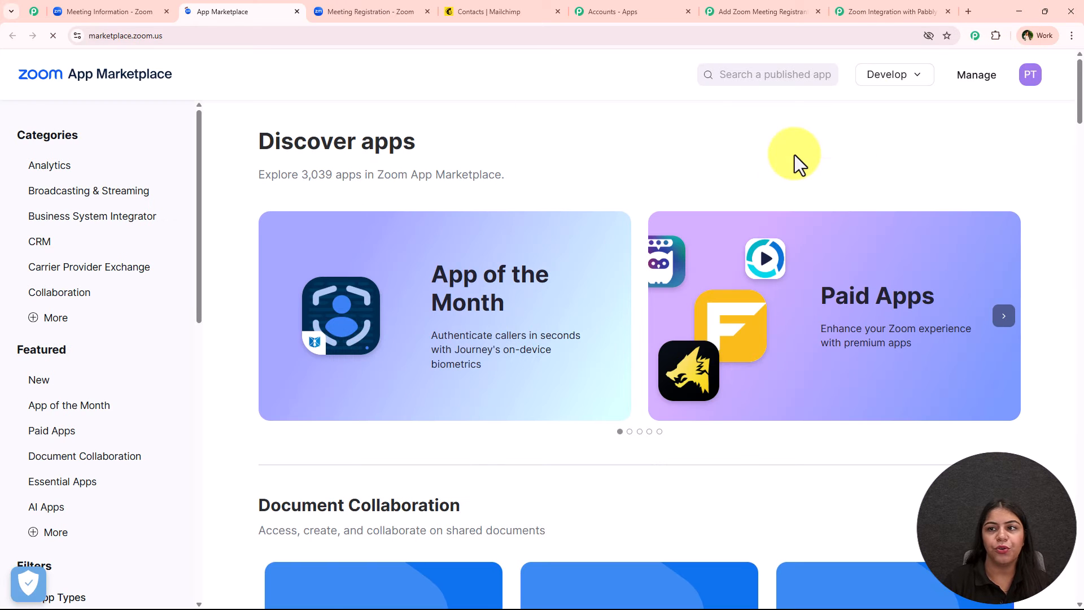
mouse_move(898, 77)
left_click(889, 109)
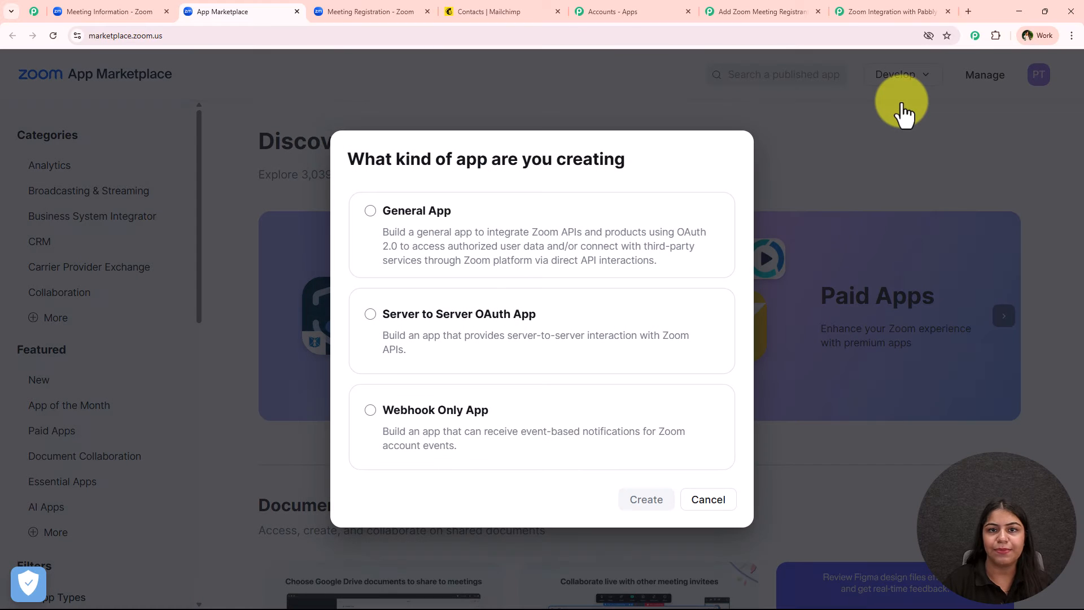
left_click(499, 270)
left_click(647, 500)
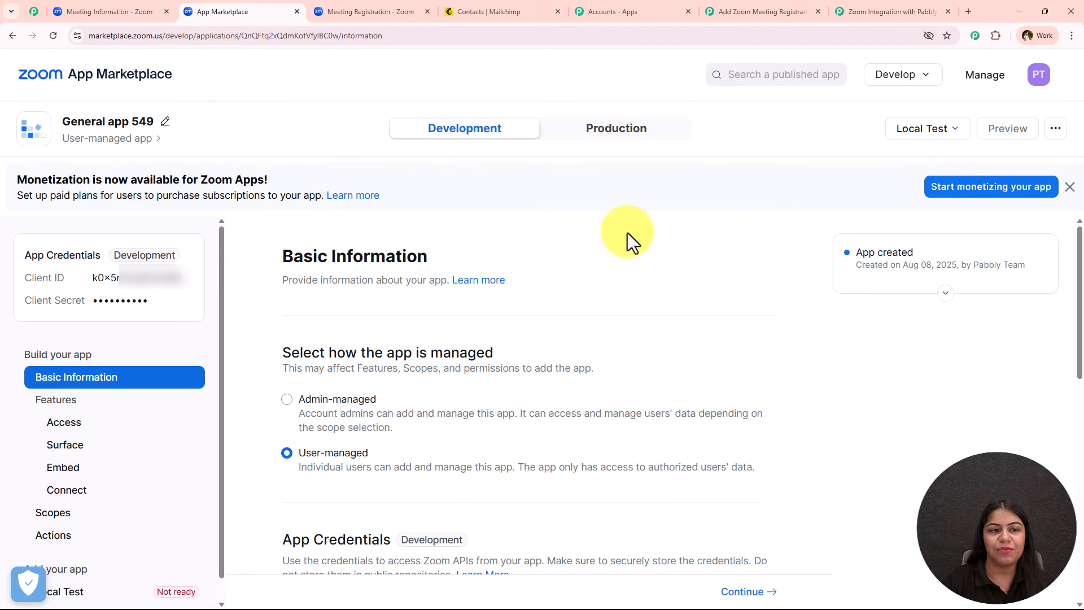
Step: Rename 'General app 549' to 'Zoom To Mailchimp' and save the new name
left_click(165, 122)
triple_click(115, 139)
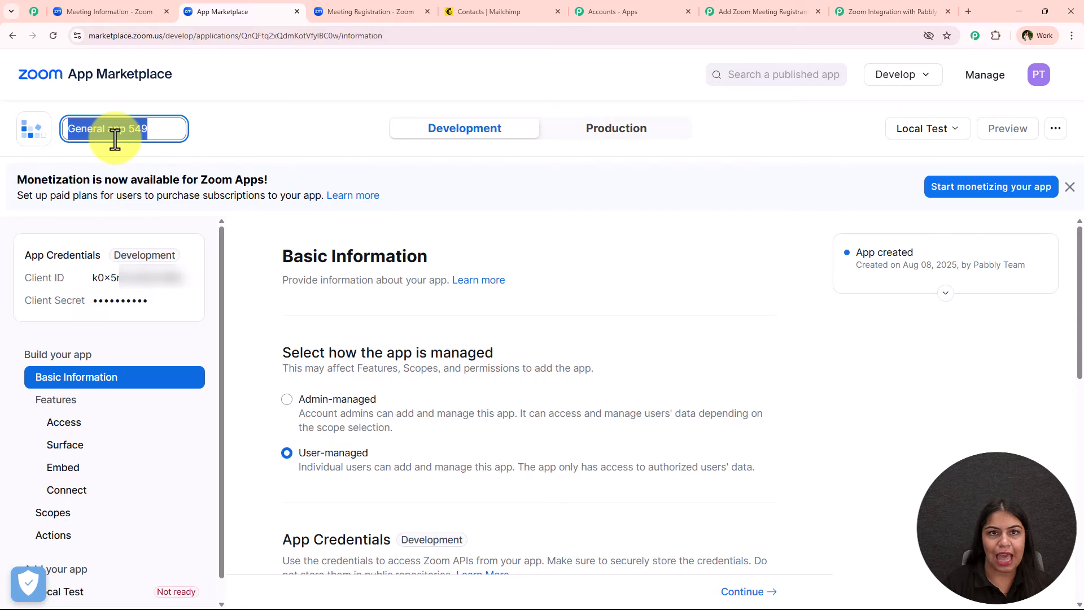
left_click(486, 149)
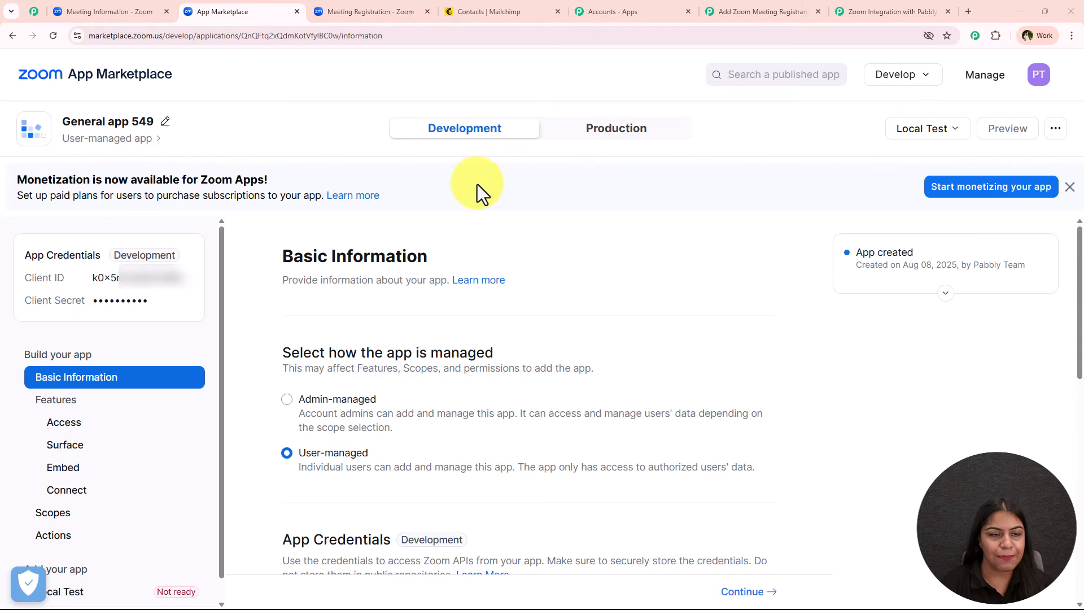
left_click(146, 122)
triple_click(138, 121)
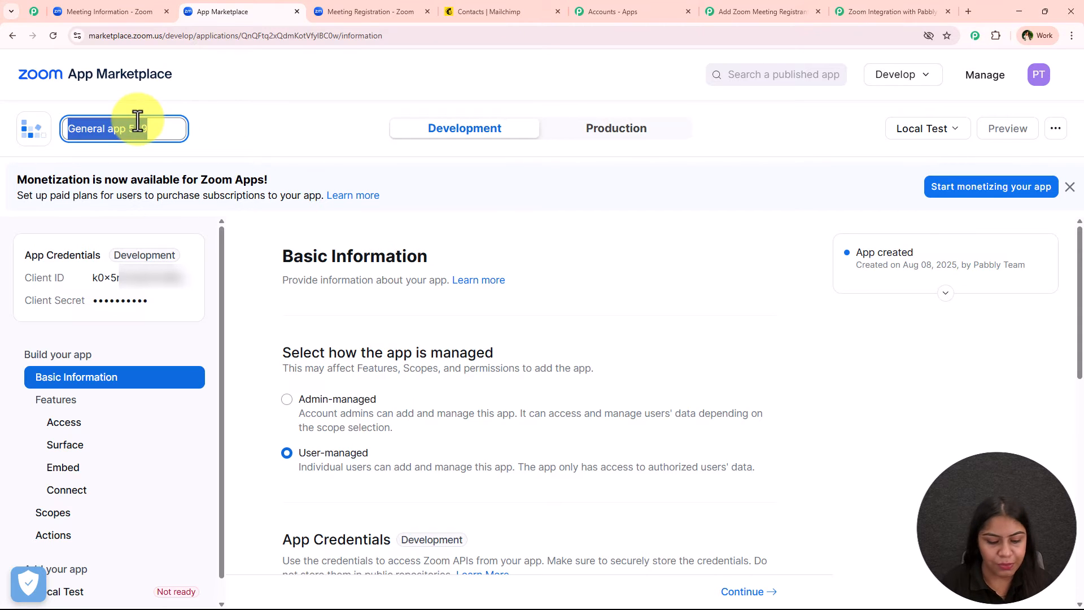
type("Zoom To Mail")
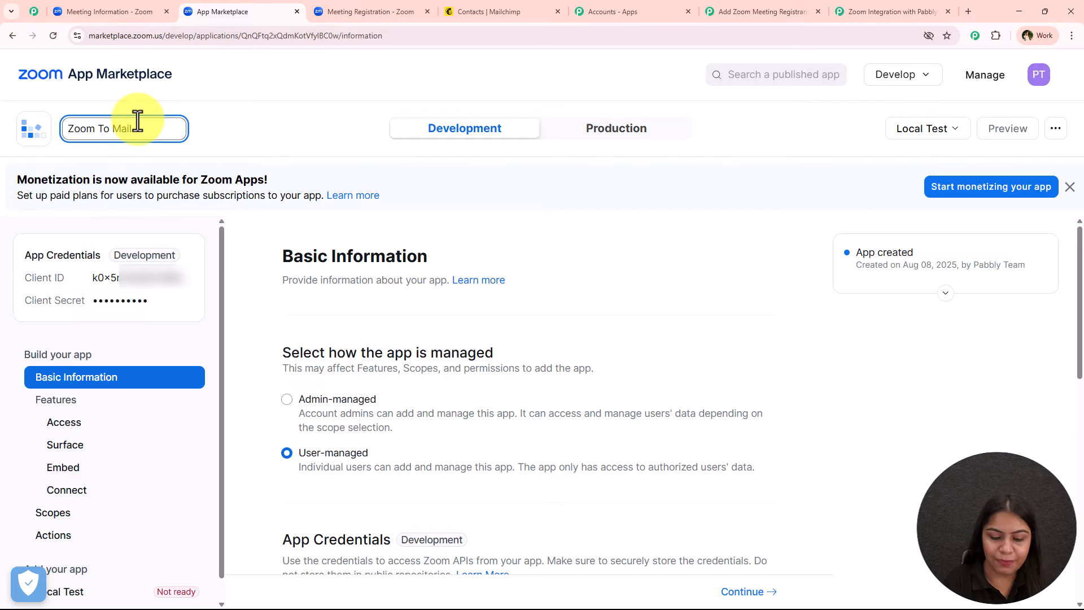
type("chimp")
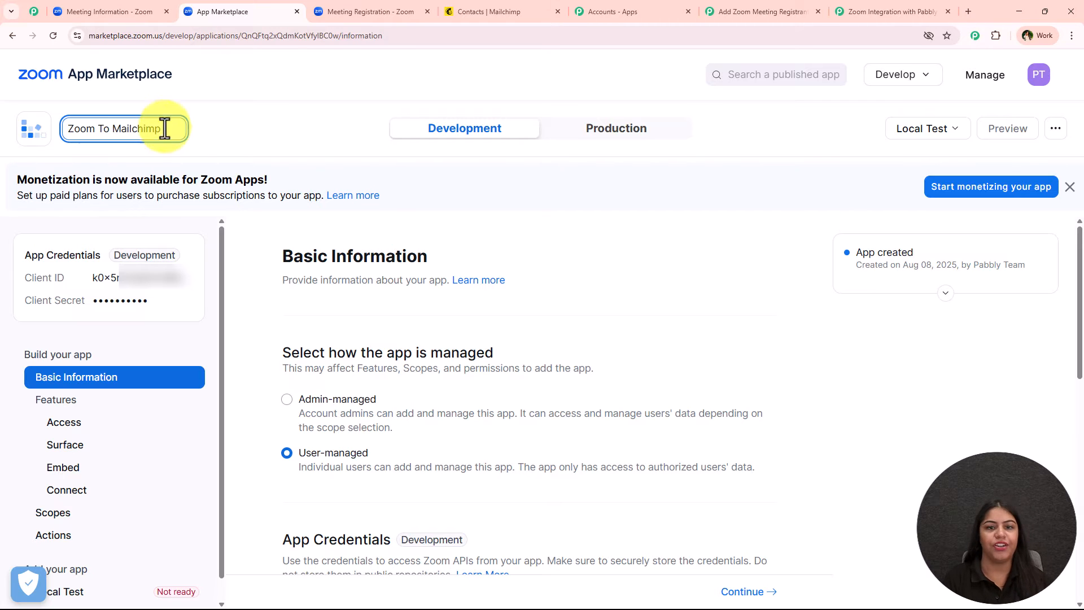
left_click(457, 144)
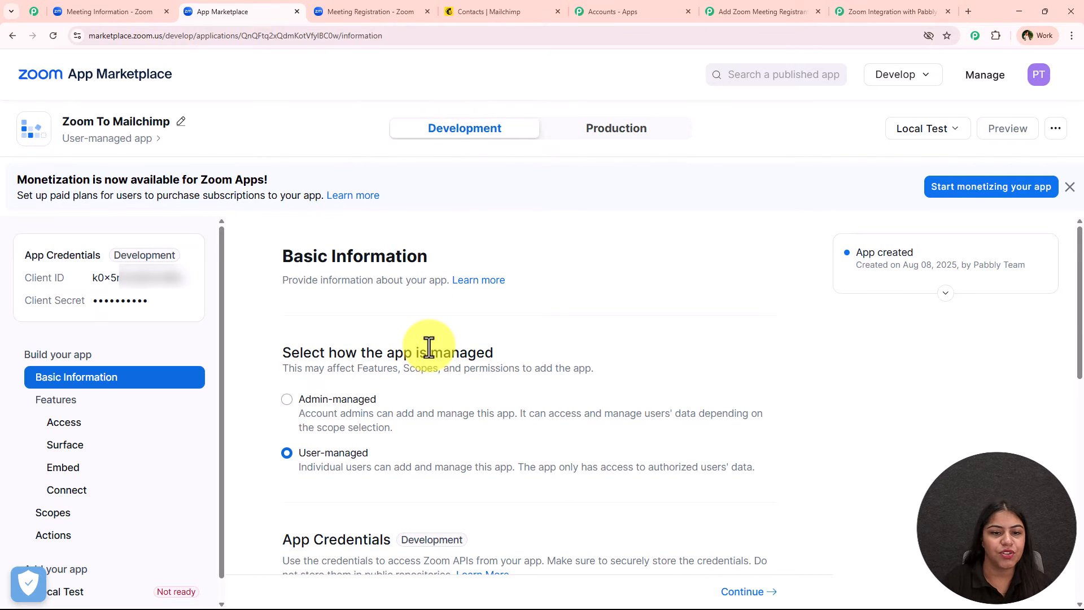
scroll(435, 245, "down", 11)
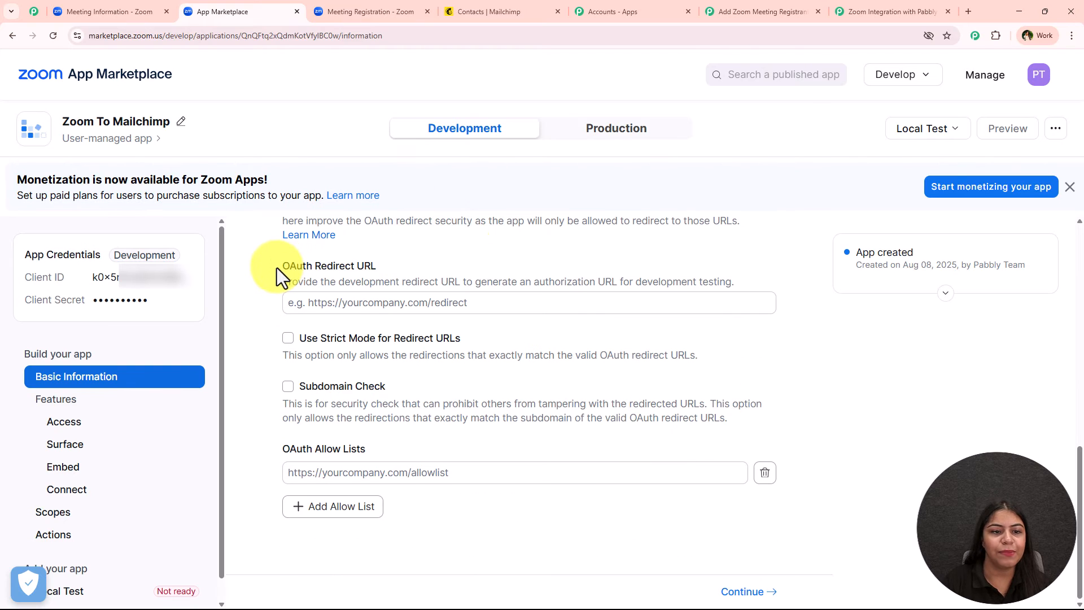
left_click(390, 267)
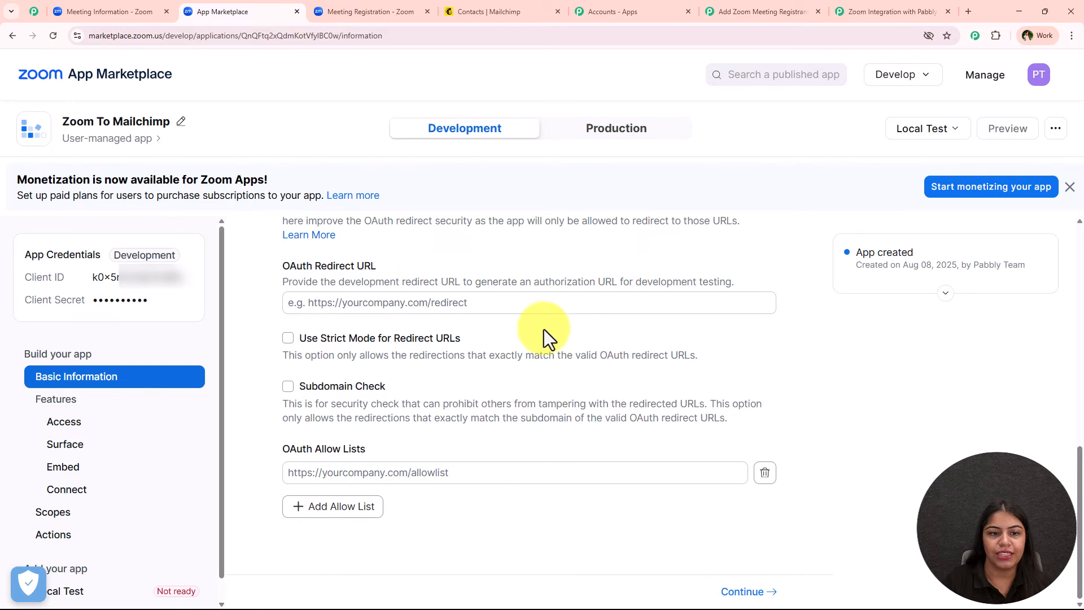
left_click(848, 11)
scroll(152, 343, "up", 7)
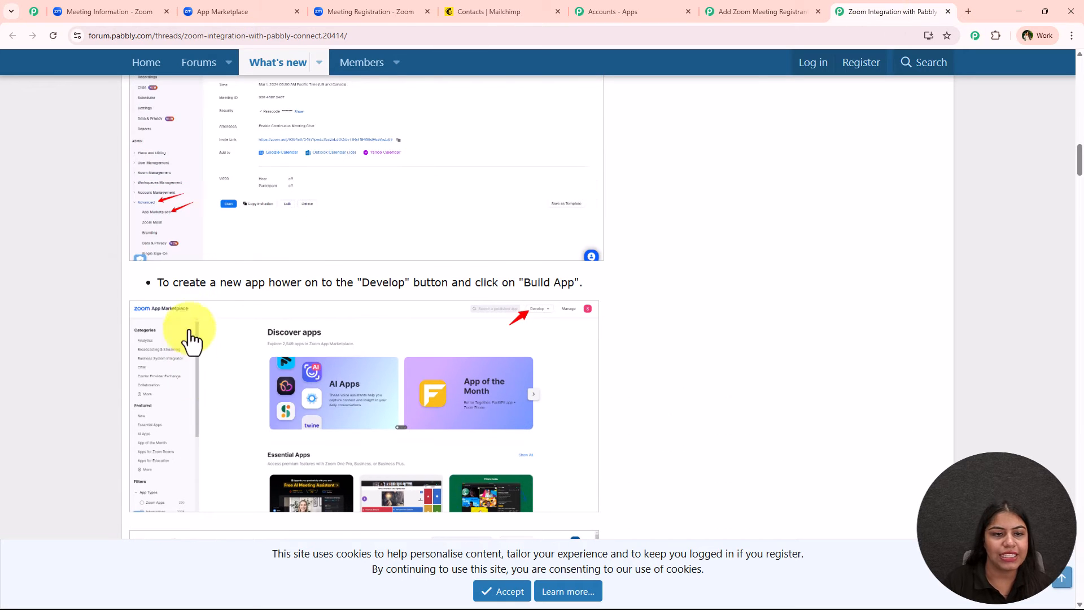
scroll(194, 338, "down", 6)
scroll(271, 324, "down", 3)
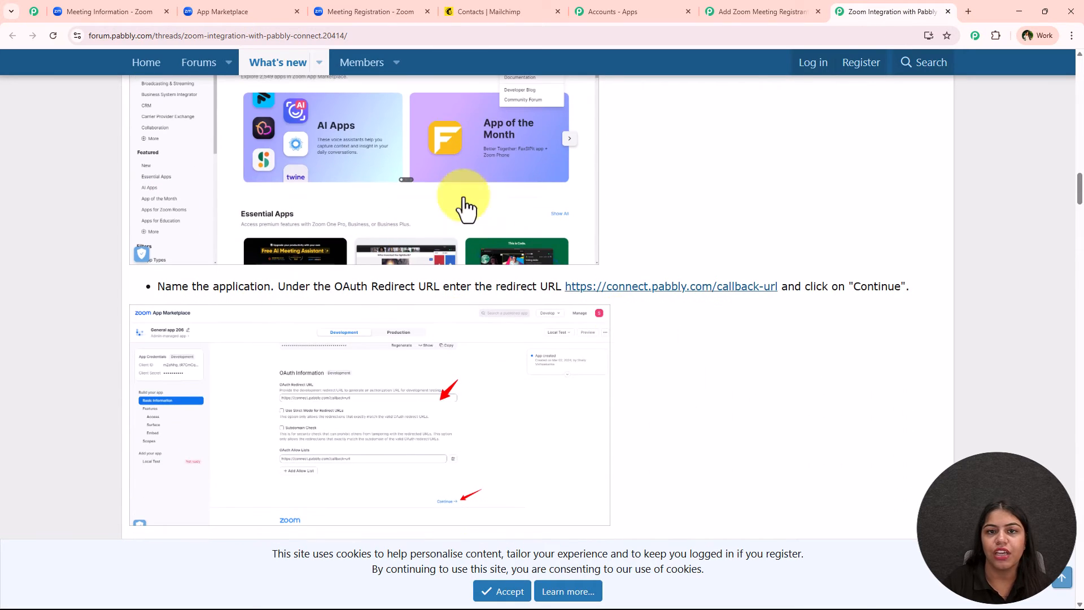
left_click_drag(567, 287, 323, 299)
right_click(323, 305)
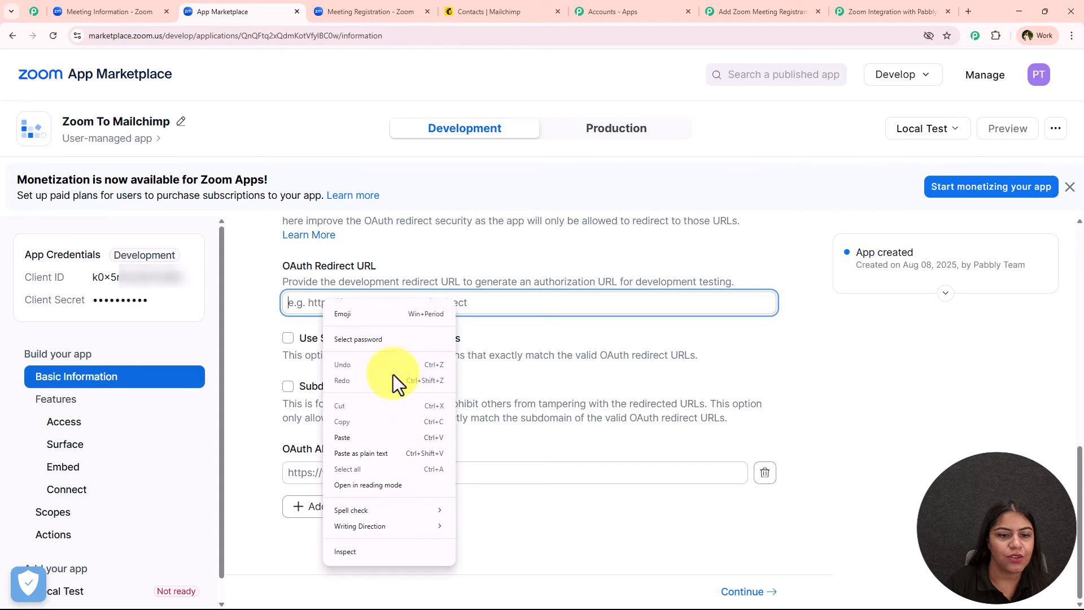
left_click(310, 299)
left_click(356, 332)
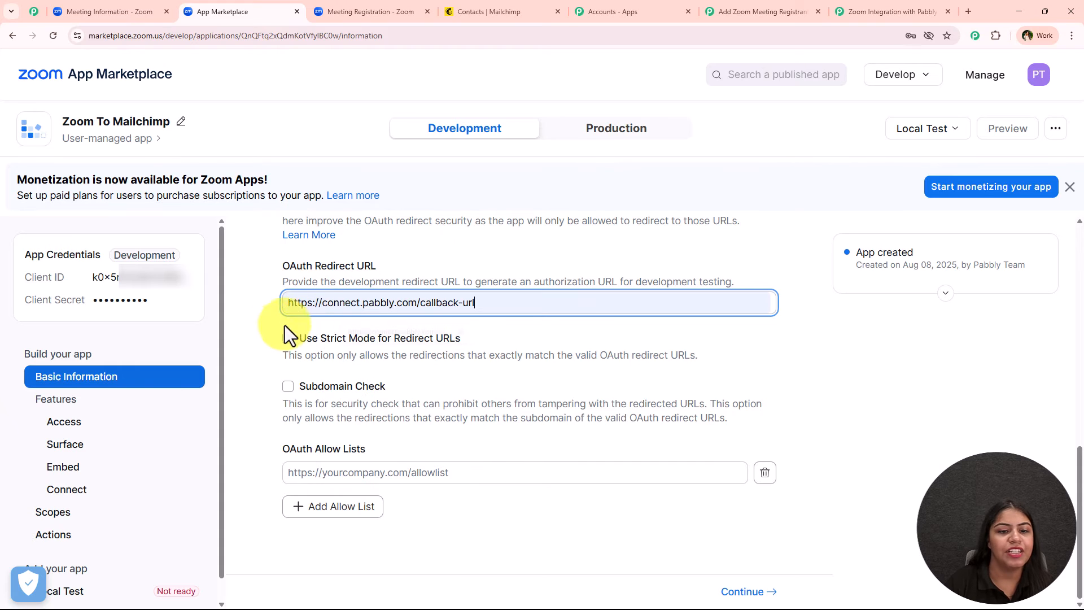
left_click(256, 322)
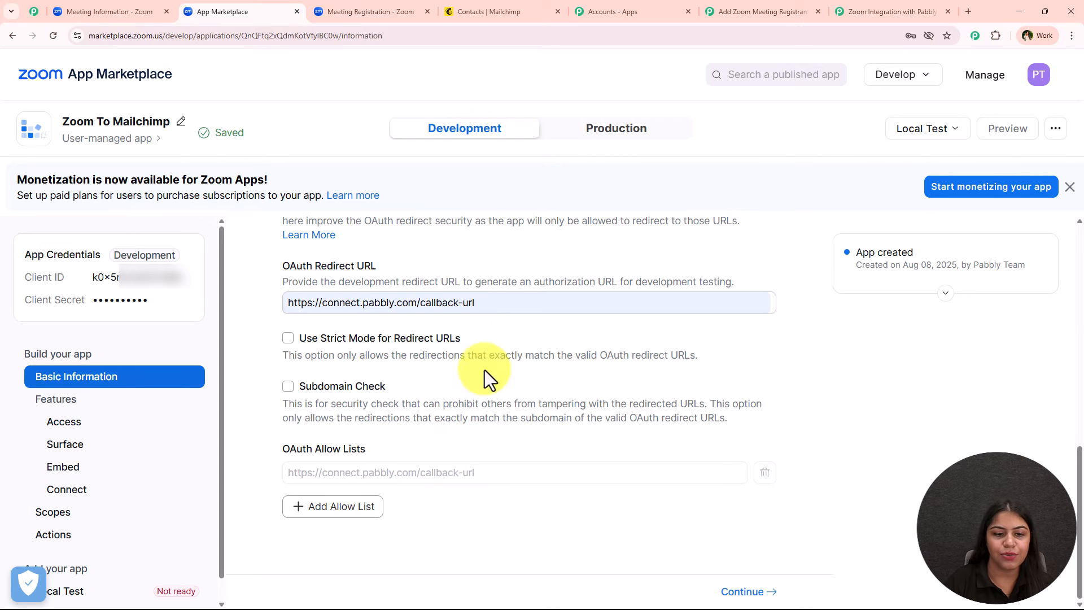
left_click_drag(316, 448, 333, 449)
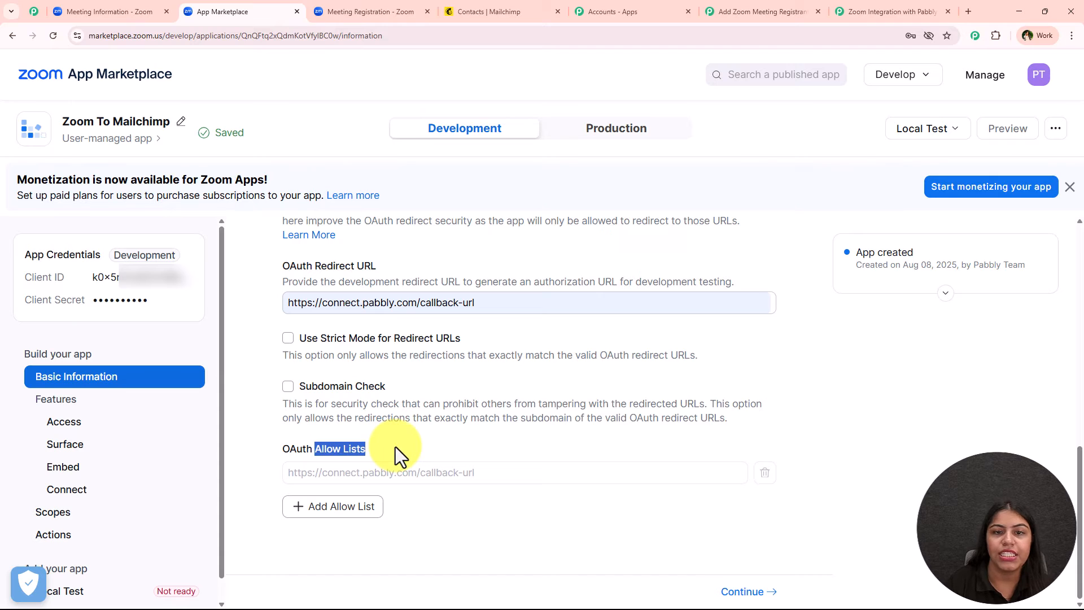
left_click(395, 446)
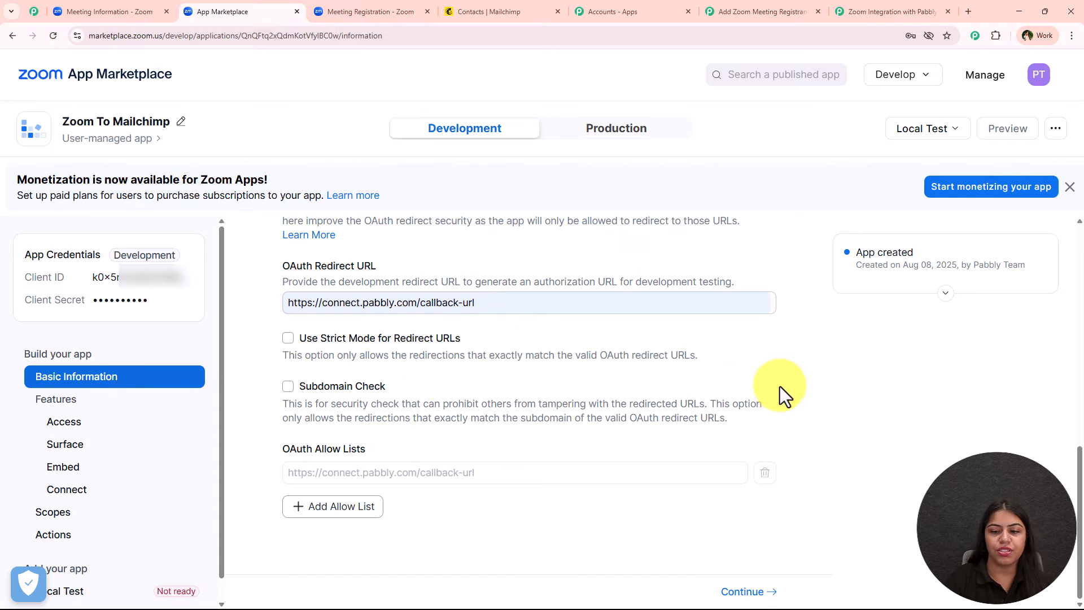
Step: Go to the app's Access settings and copy the Secret Token
left_click(760, 593)
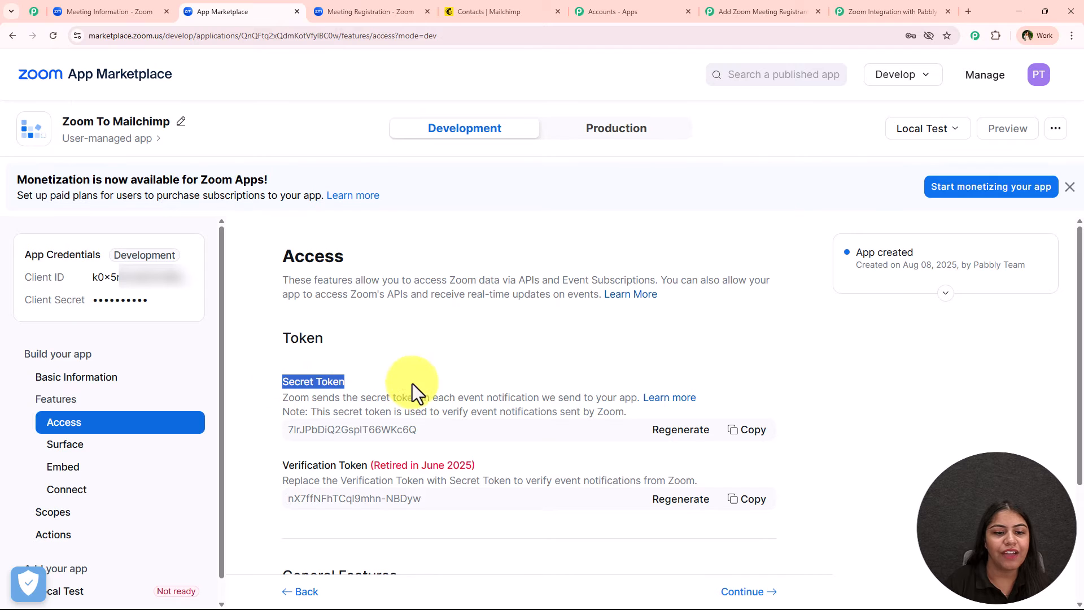
left_click(429, 336)
left_click(760, 430)
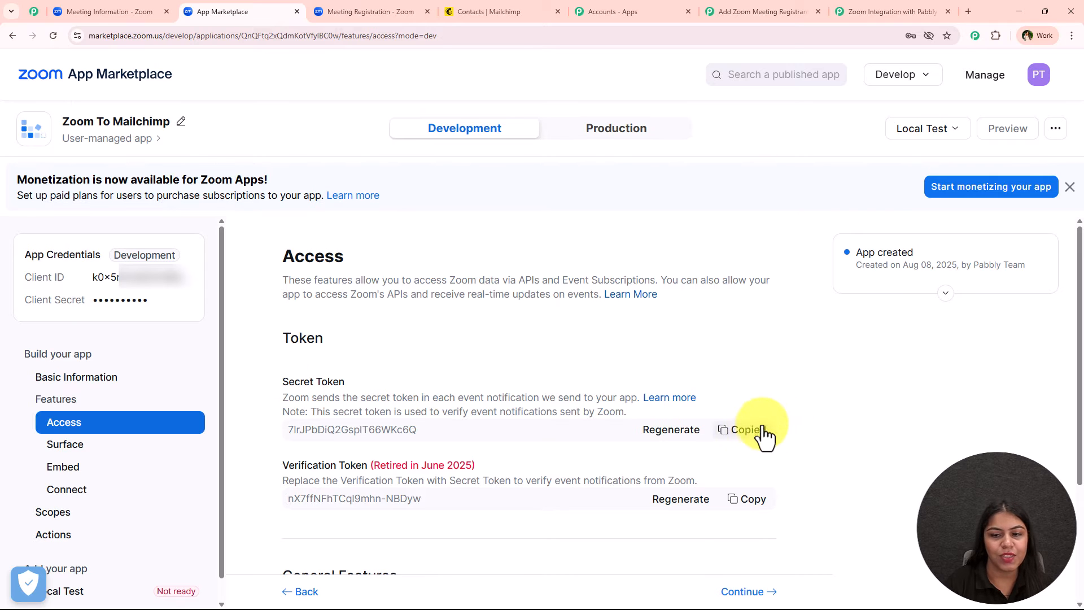
Step: Paste the Zoom secret token into Pabbly's Token field, save, and copy the webhook URL
left_click(730, 3)
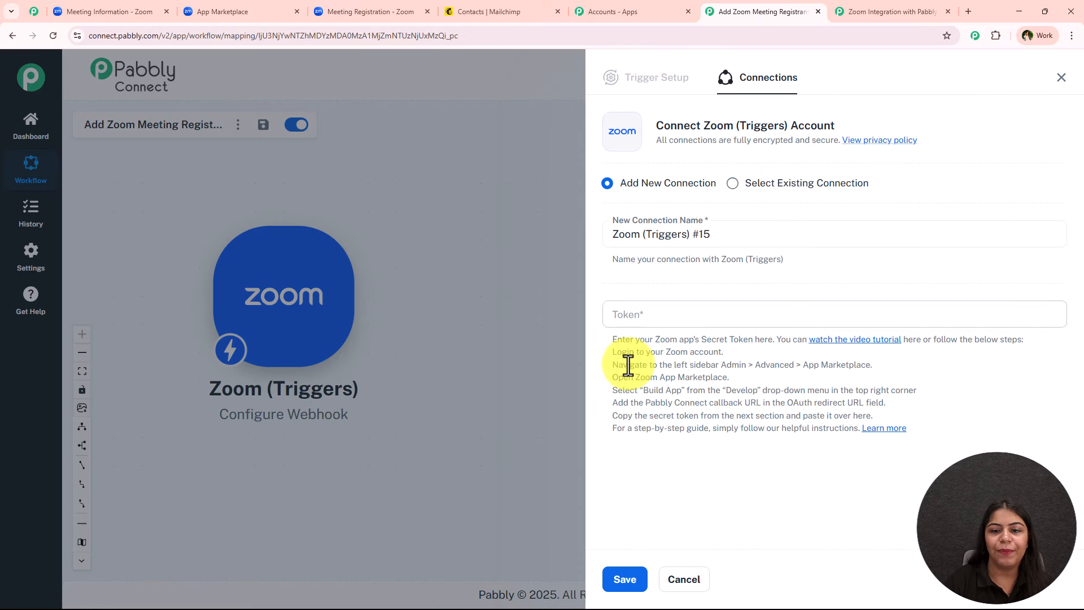
left_click(649, 317)
right_click(648, 317)
left_click(693, 454)
left_click(664, 426)
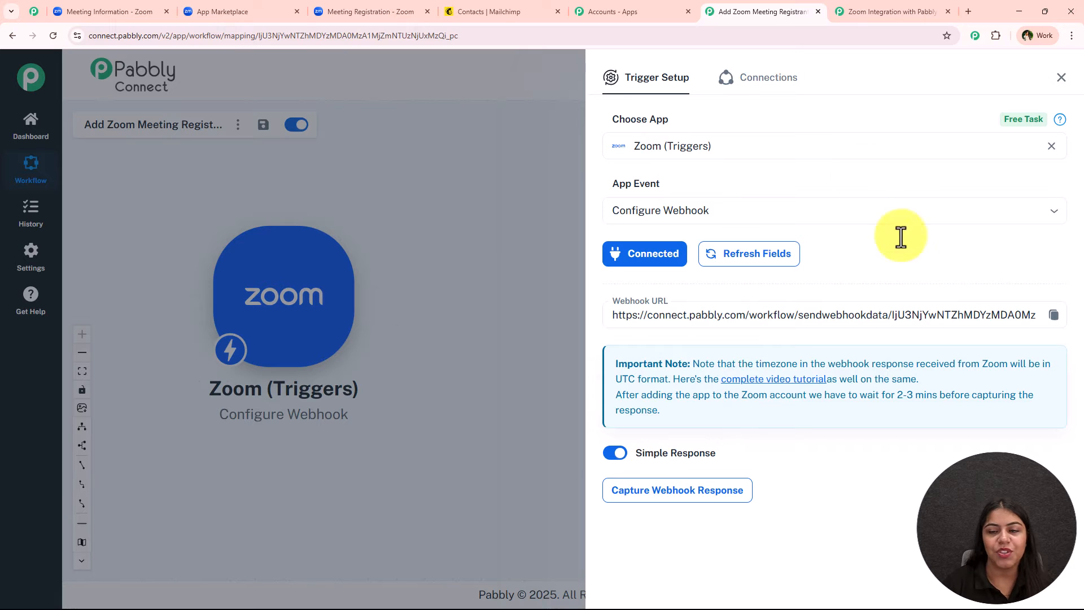
left_click(1054, 314)
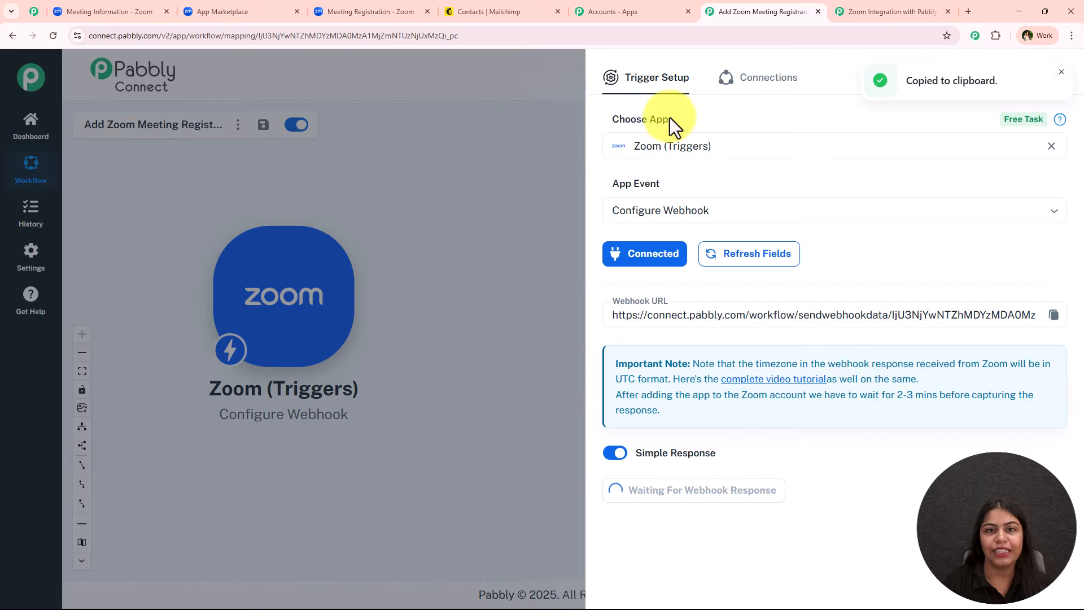
Step: Turn on Event Subscription for the Zoom app
left_click(245, 17)
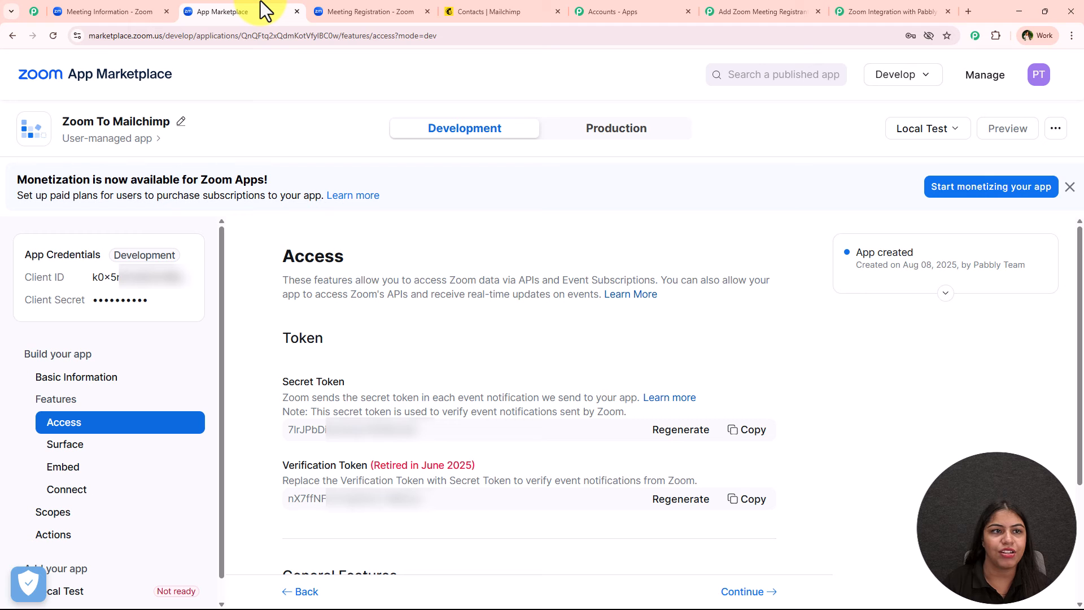
middle_click(787, 219)
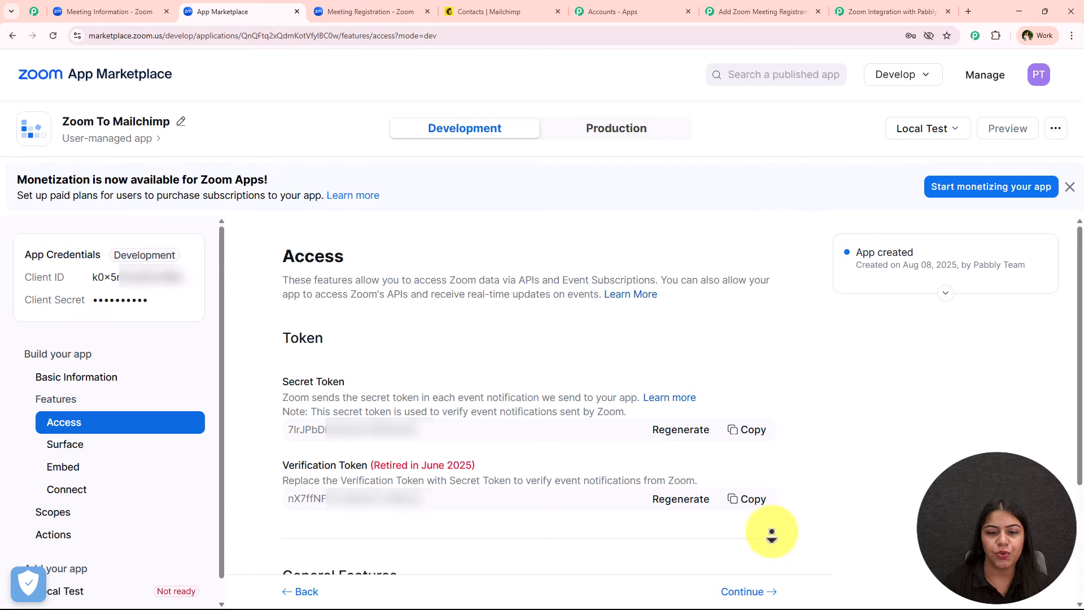
scroll(791, 314, "down", 3)
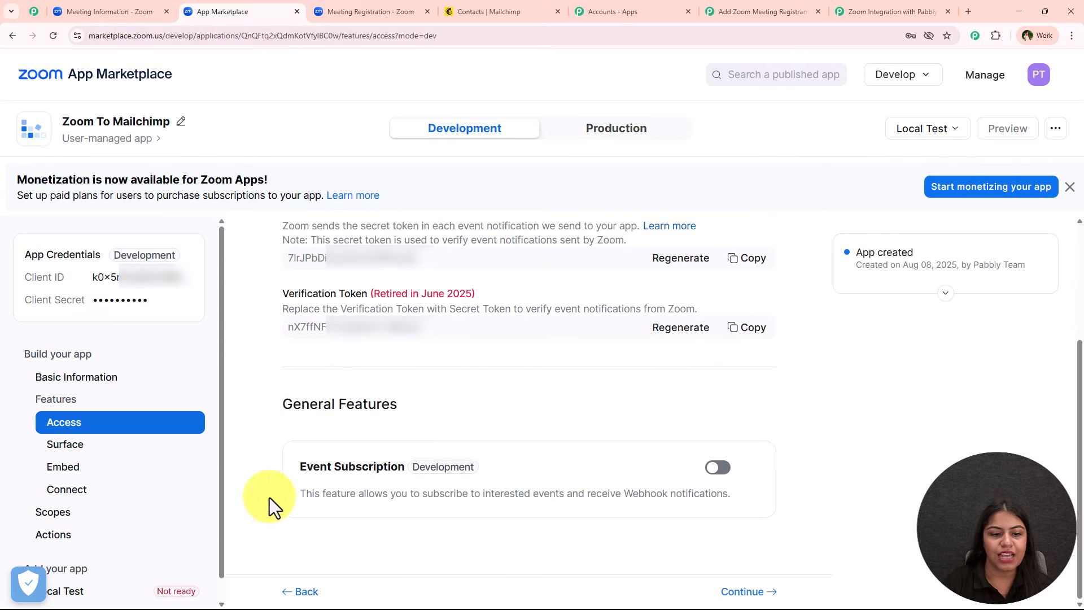
left_click_drag(300, 466, 384, 469)
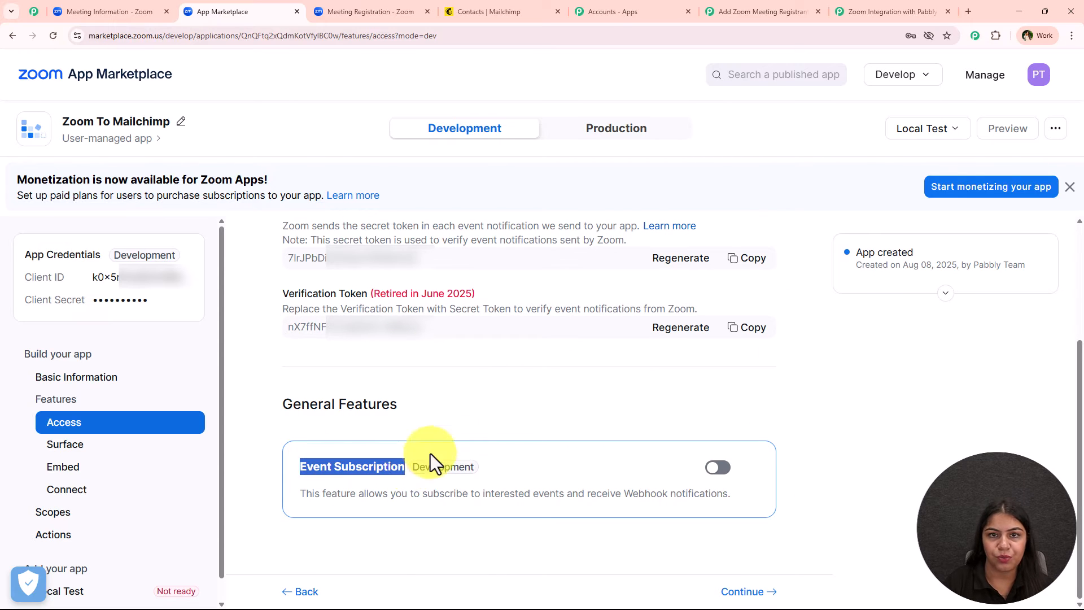
left_click(717, 467)
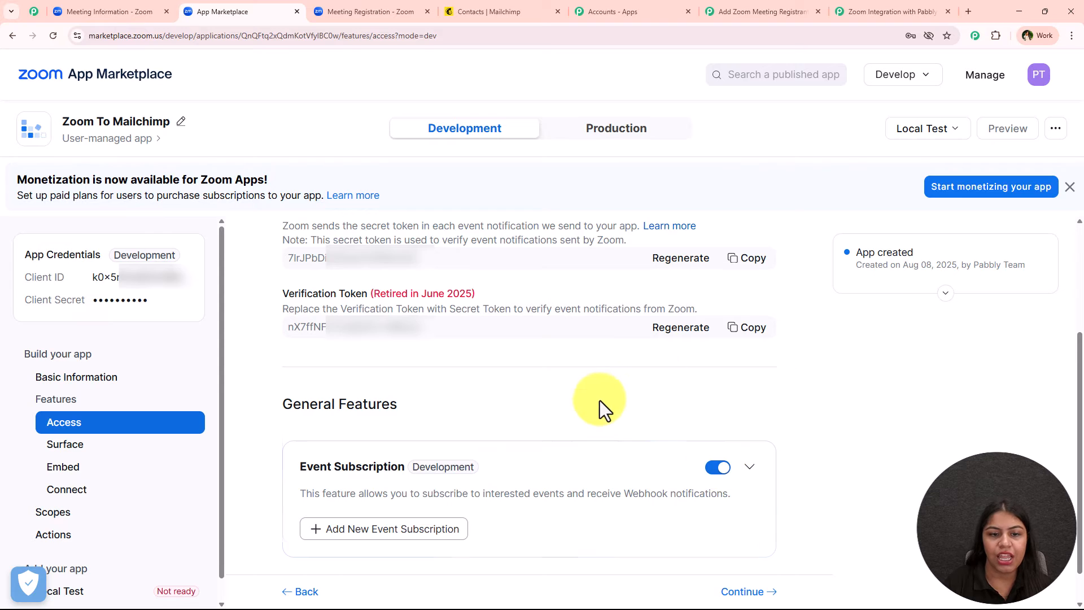
Step: Add a new Webhook event subscription named 'Pabbly test'
scroll(600, 401, "down", 1)
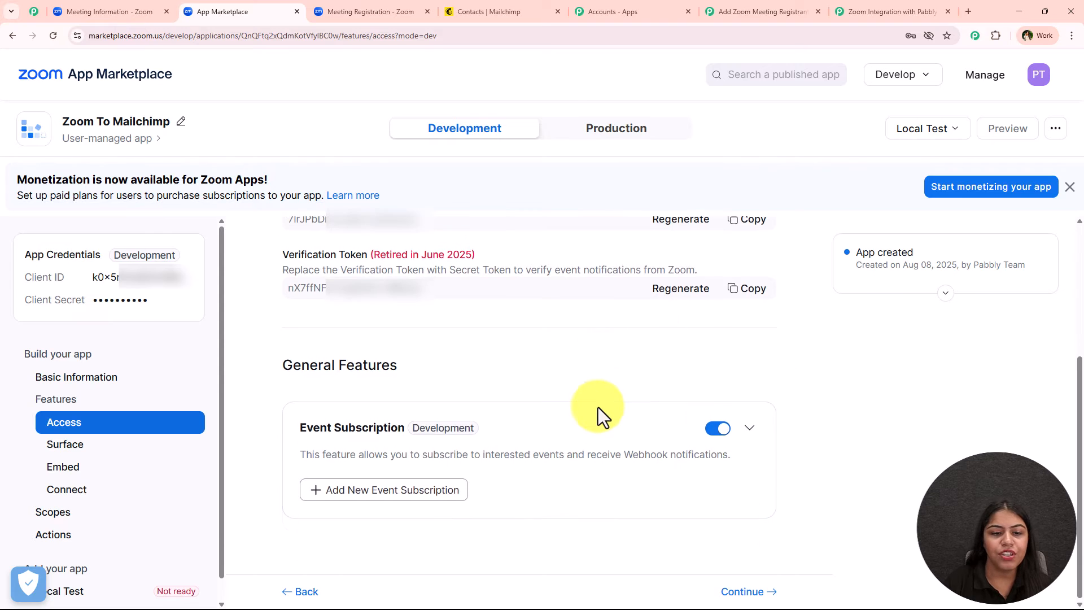
left_click(343, 490)
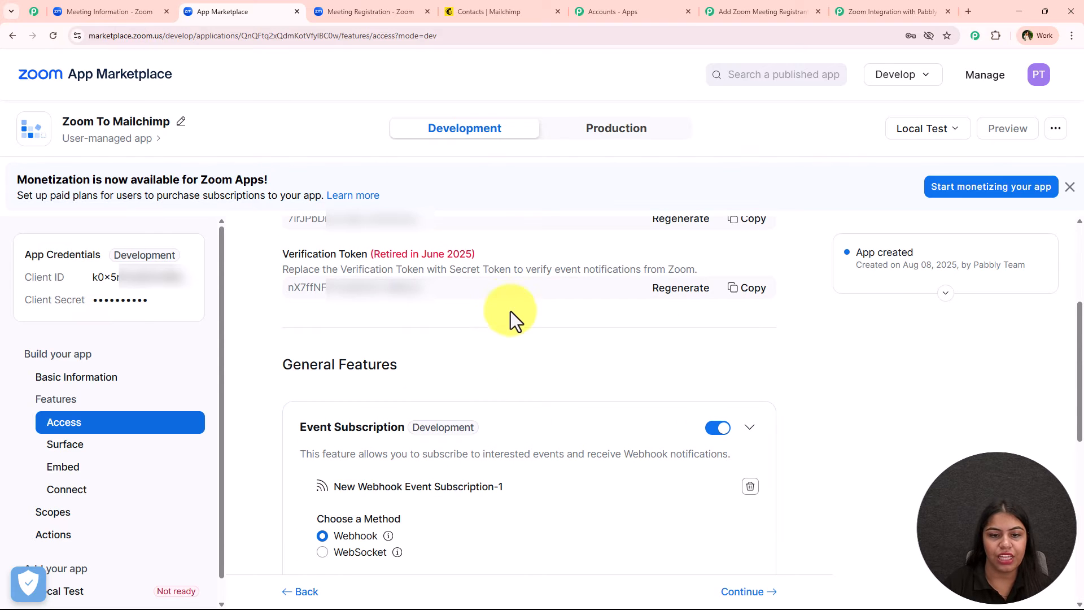
scroll(511, 316, "down", 4)
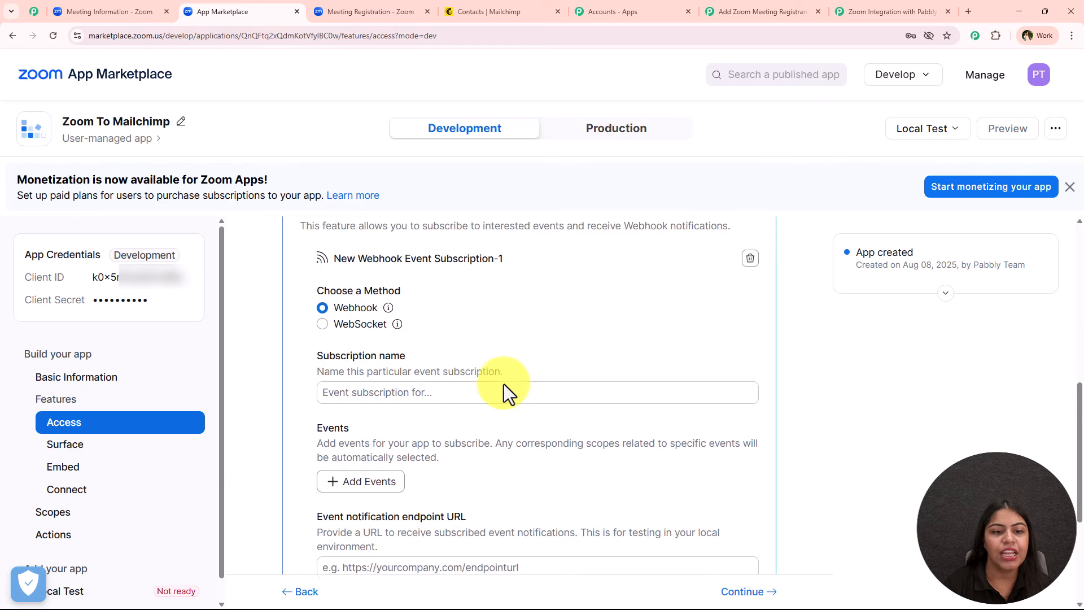
scroll(504, 384, "down", 1)
scroll(435, 314, "up", 2)
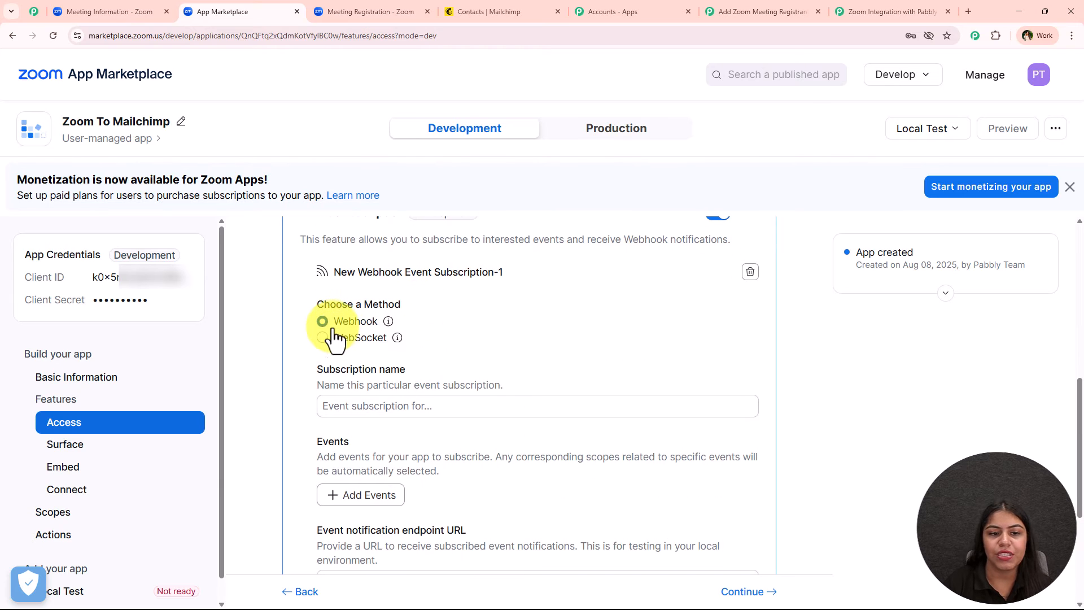
left_click_drag(333, 328, 381, 327)
left_click(555, 320)
scroll(556, 322, "down", 1)
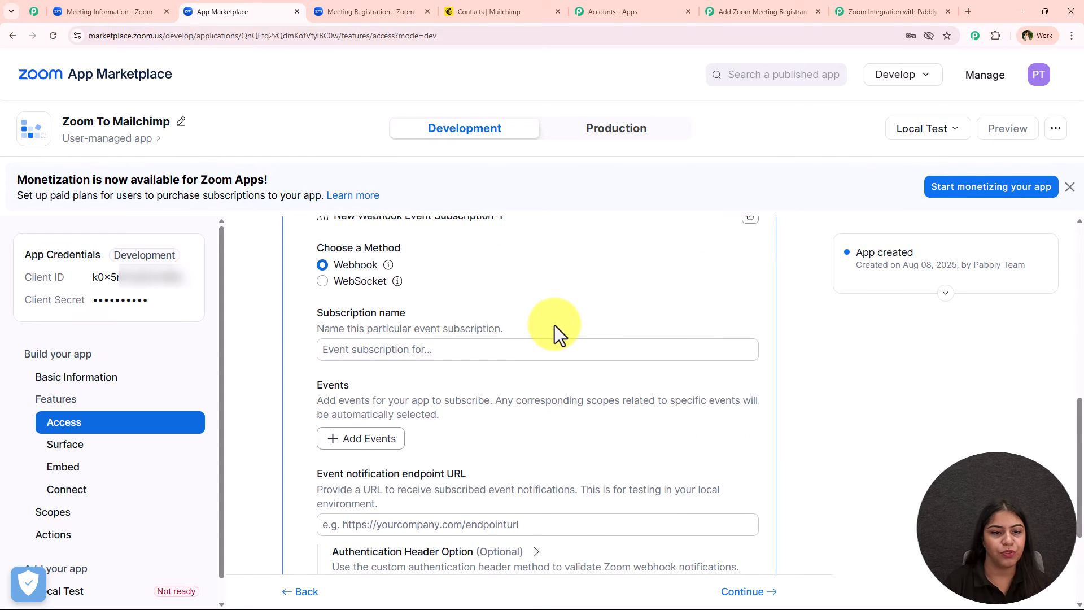
left_click(476, 347)
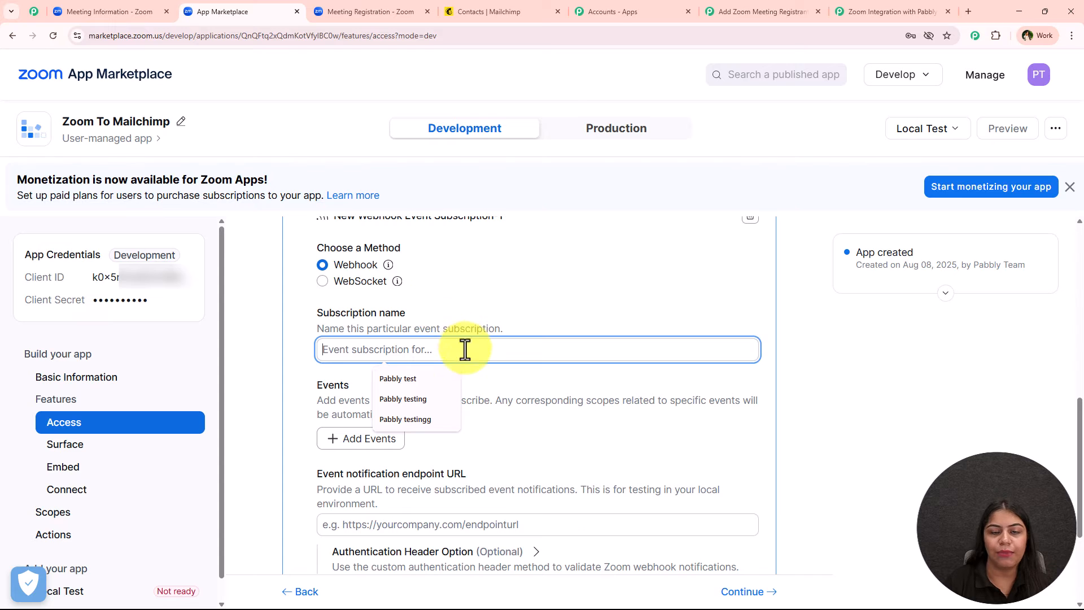
left_click(416, 380)
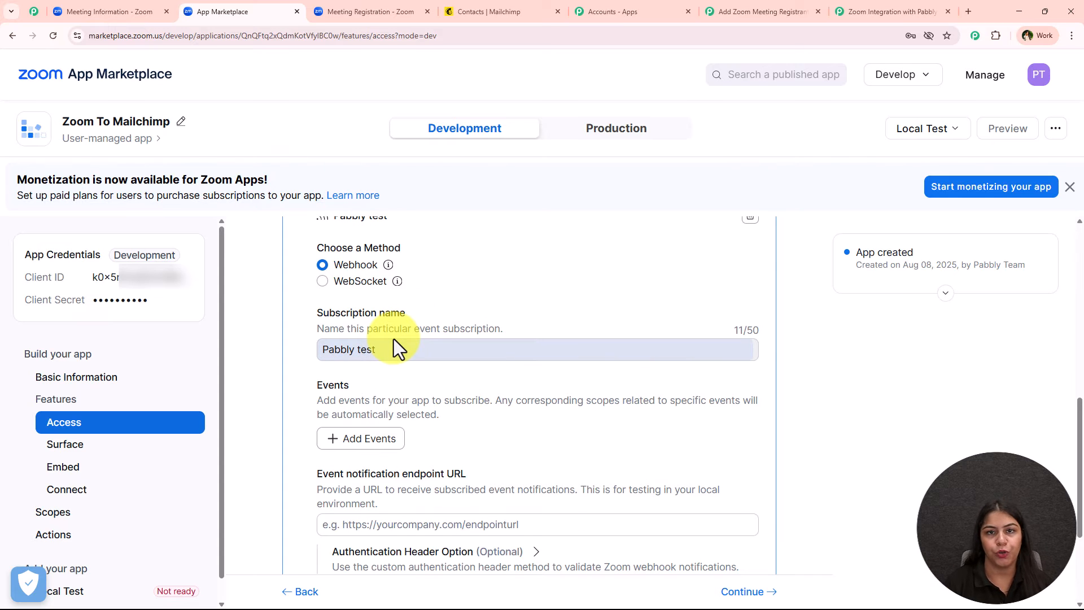
scroll(394, 342, "down", 2)
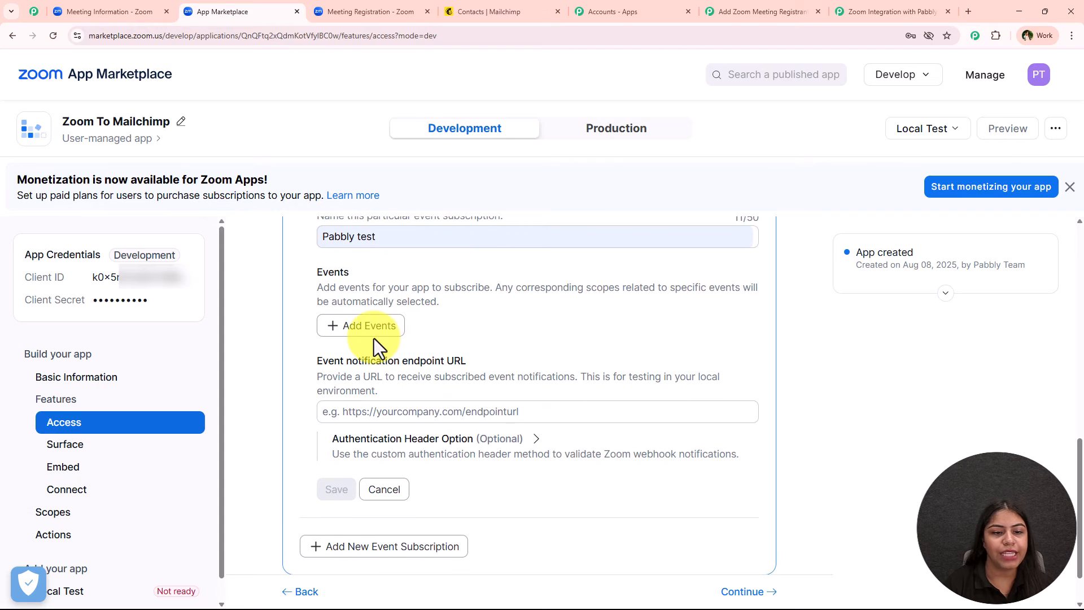
Step: Subscribe to the 'Meeting Registration has been created' event, found by searching 'reg'
left_click(370, 330)
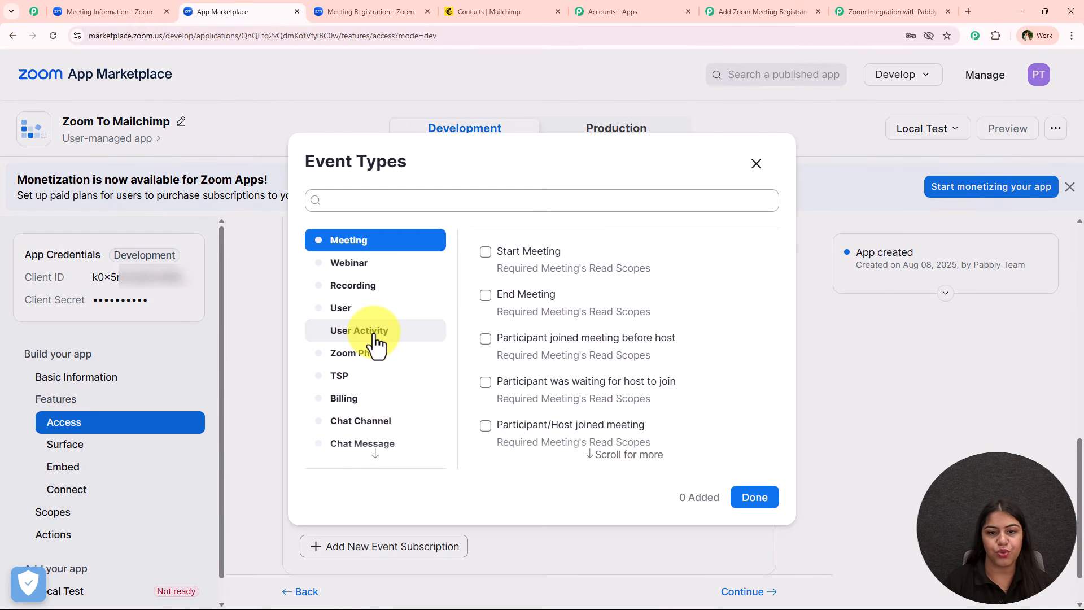
left_click(381, 201)
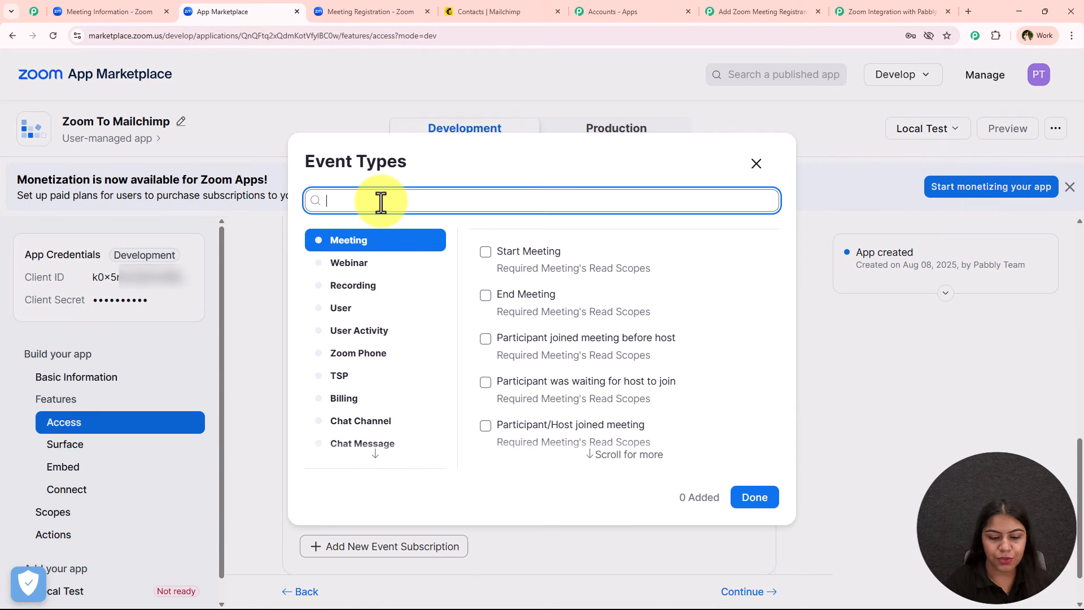
type("reg")
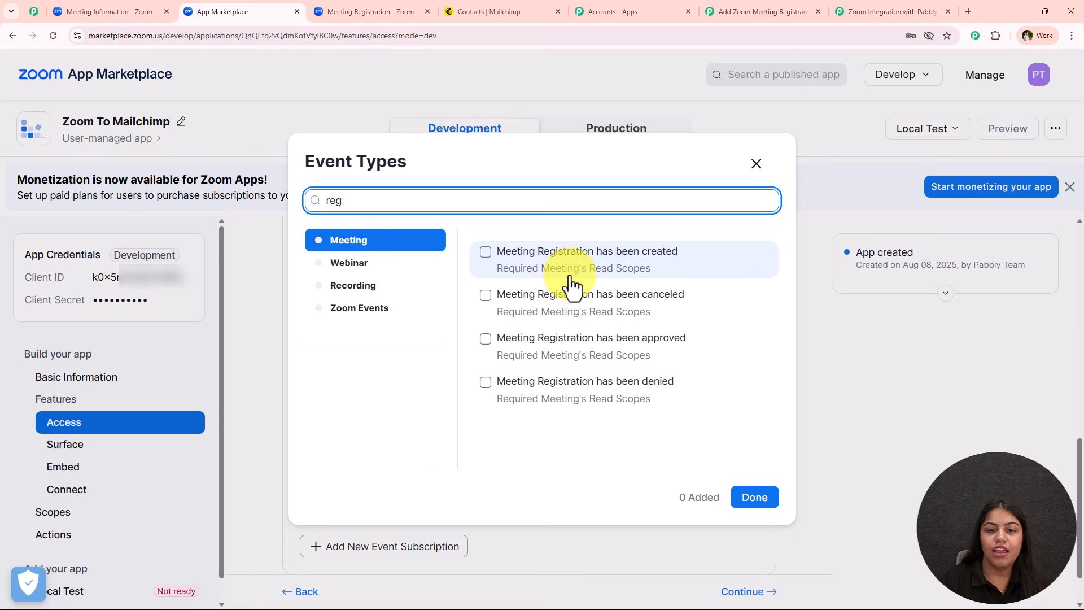
left_click(537, 261)
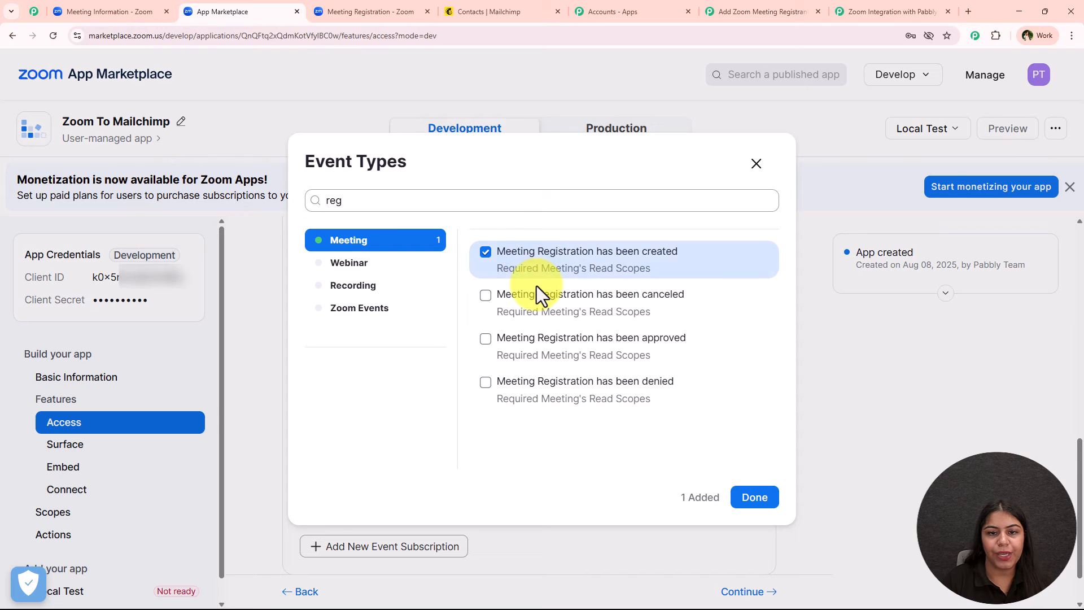
left_click(755, 498)
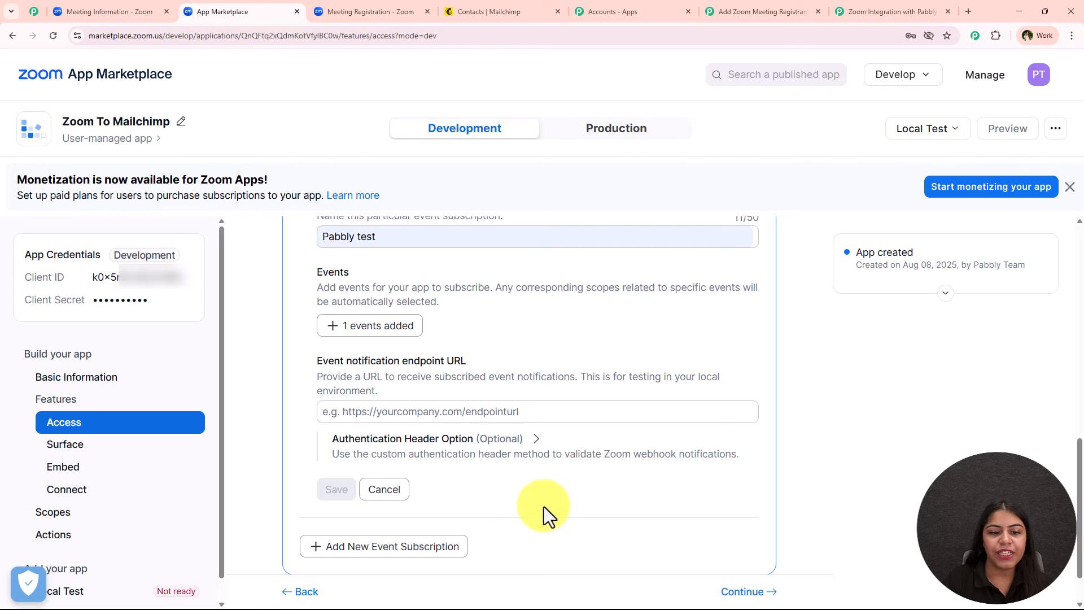
Step: Paste the Pabbly webhook URL as the endpoint and save the subscription
left_click_drag(313, 365, 465, 364)
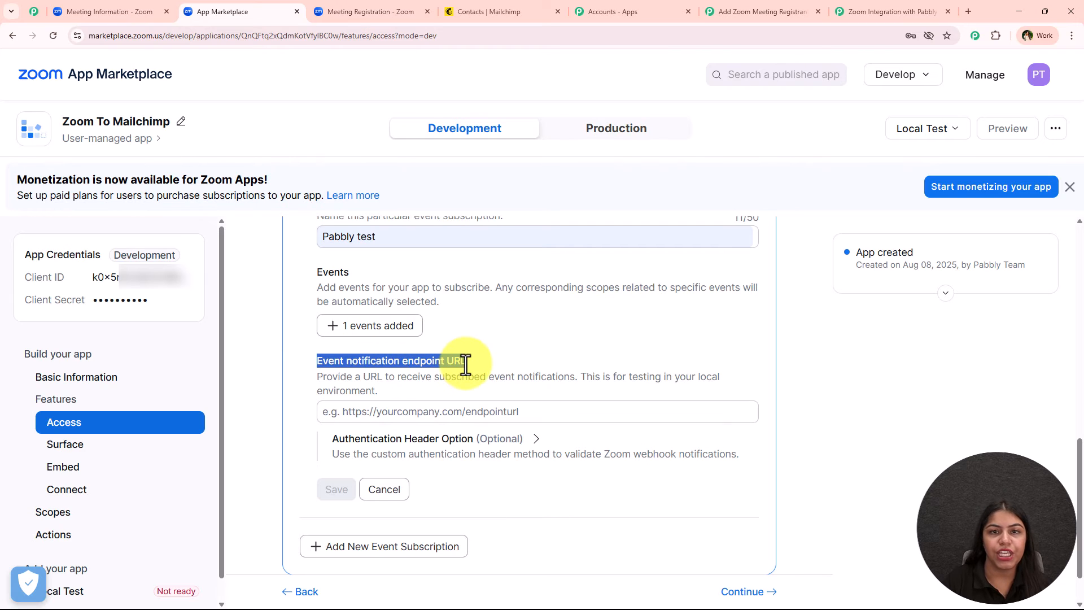
right_click(440, 416)
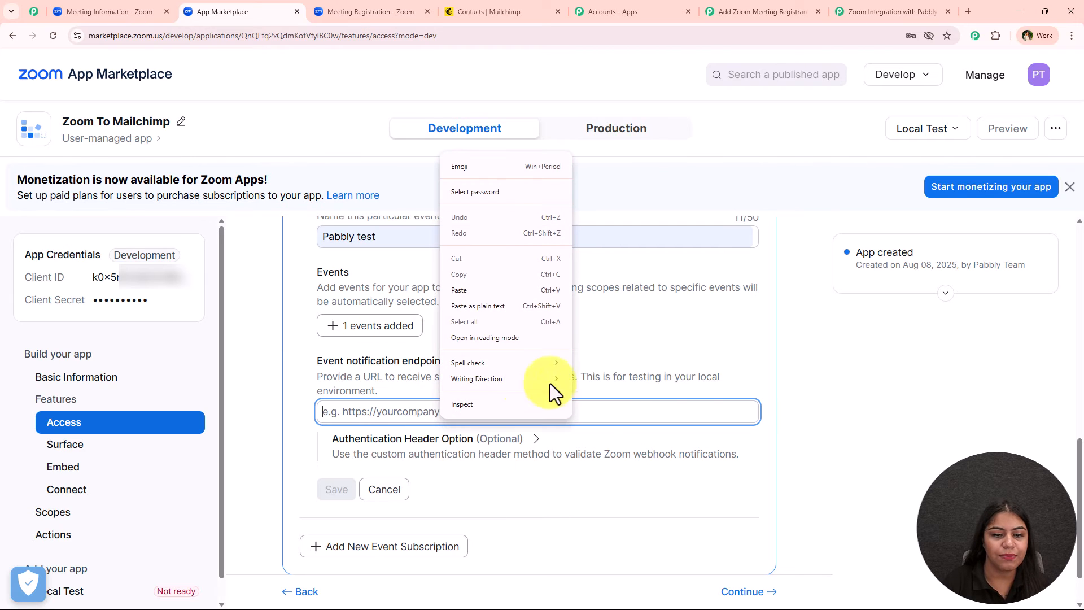
left_click(479, 305)
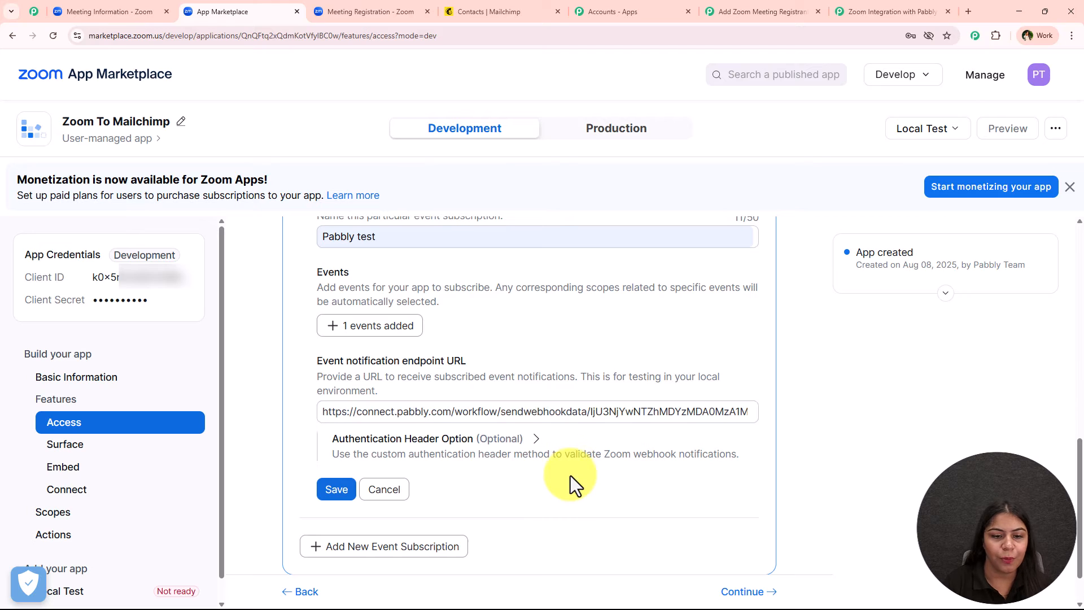
left_click(333, 490)
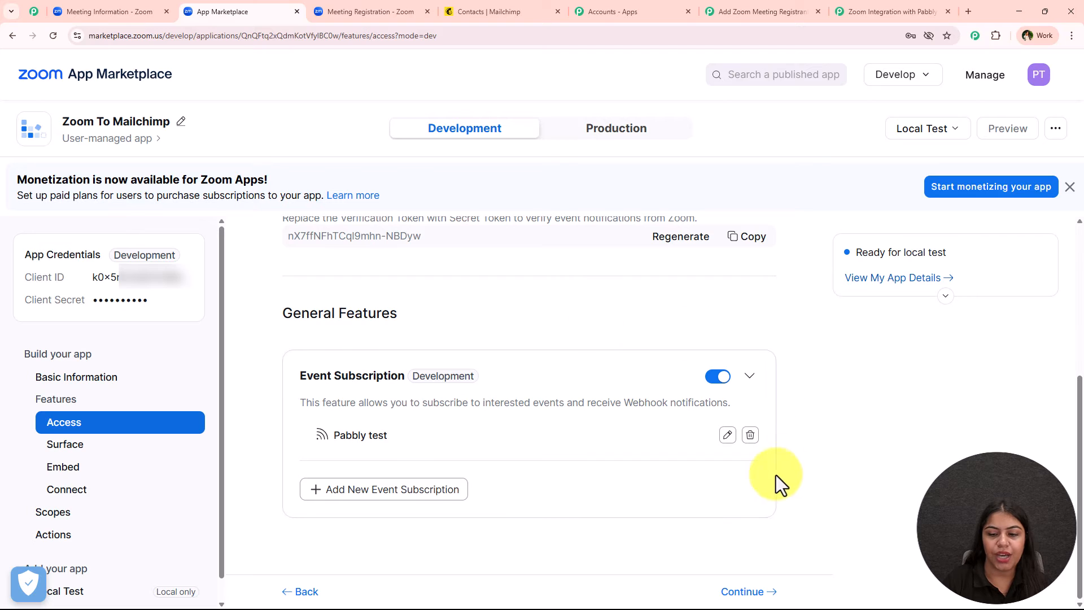
Step: Continue through Embed, Connect and Scopes to the Local Test page
left_click(748, 592)
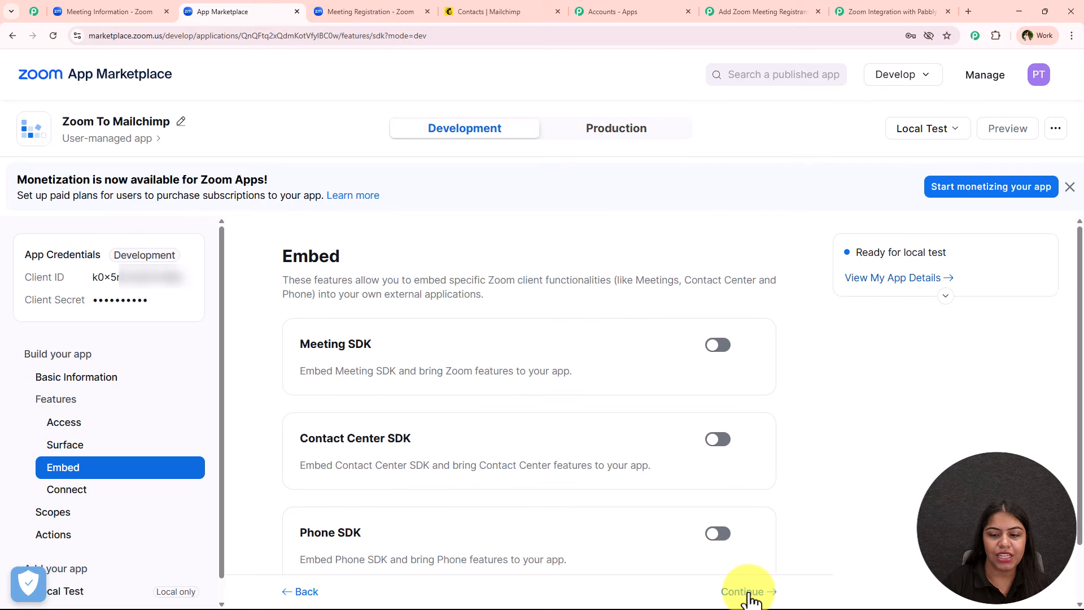
left_click(748, 592)
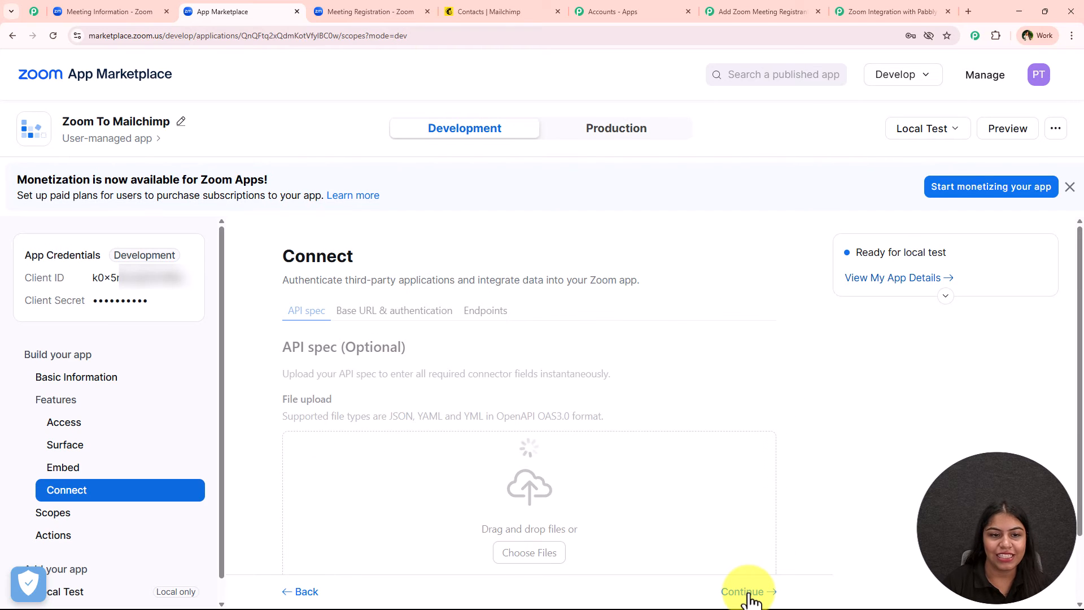
left_click(749, 593)
left_click(749, 593)
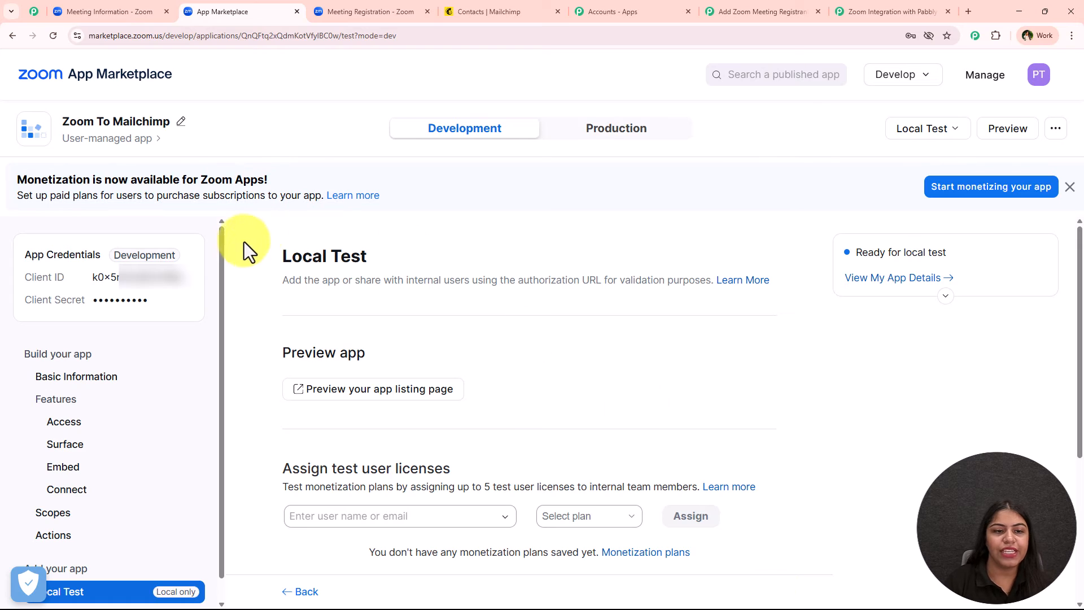
Step: Add the Zoom To Mailchimp app, granting shared access permissions and allowing it
left_click(429, 255)
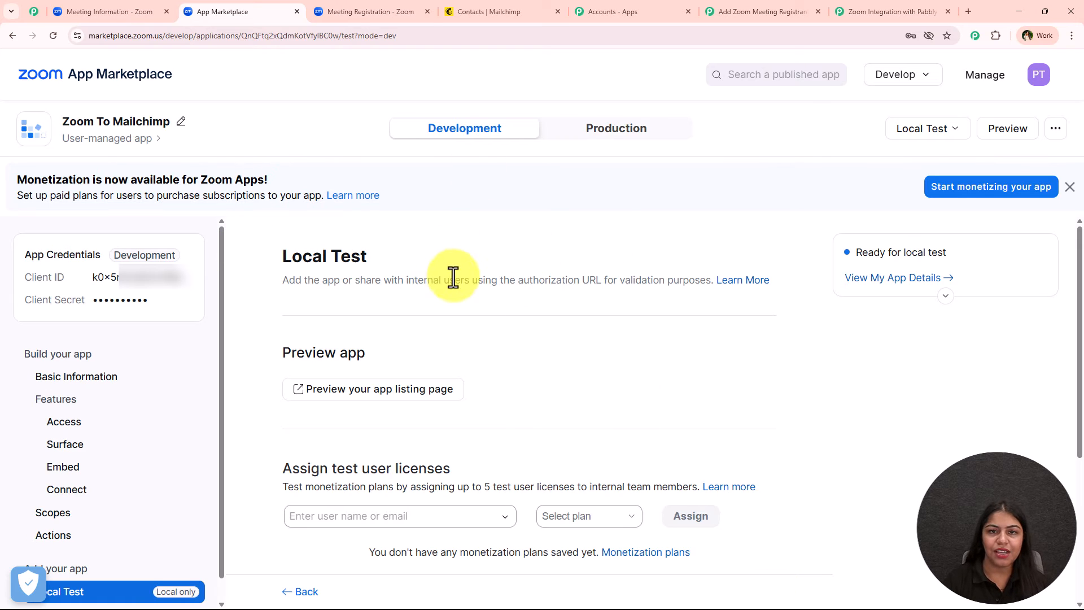
scroll(503, 290, "down", 4)
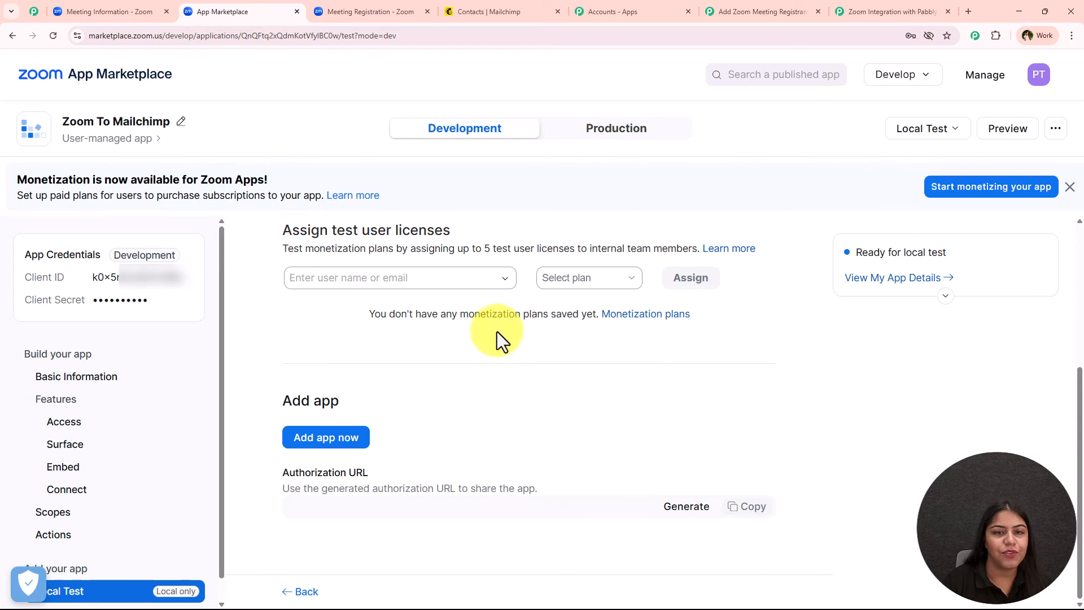
left_click_drag(267, 405, 311, 431)
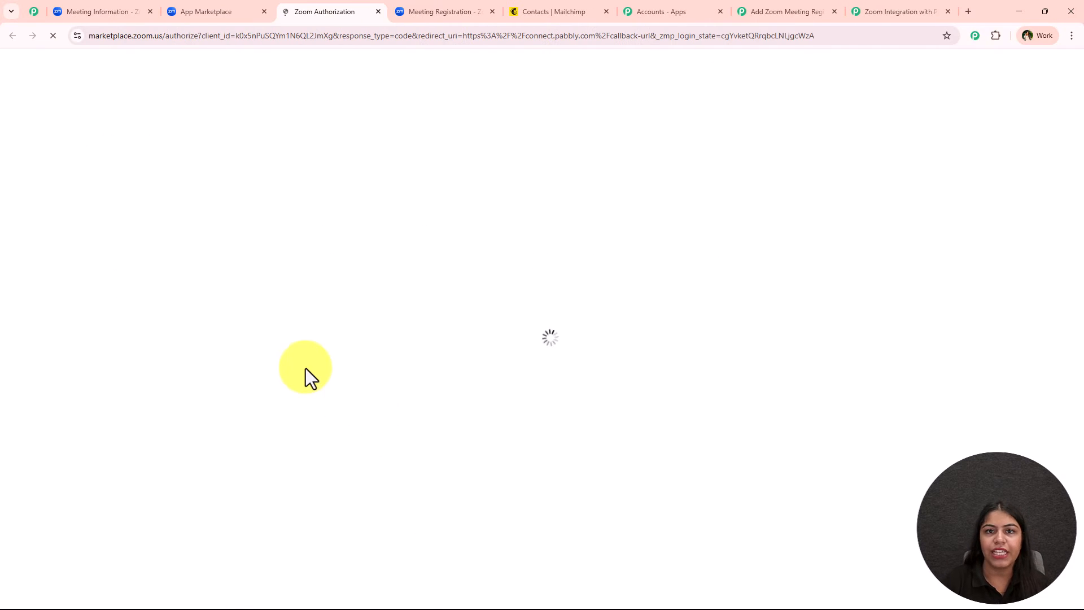
scroll(407, 452, "down", 1)
left_click(360, 522)
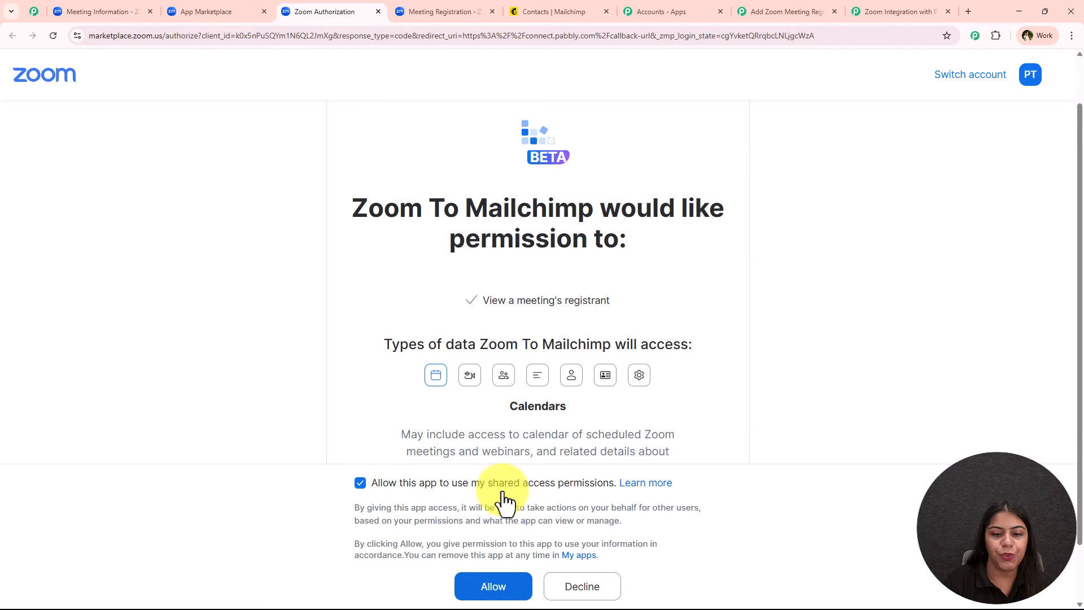
left_click(529, 590)
left_click(270, 8)
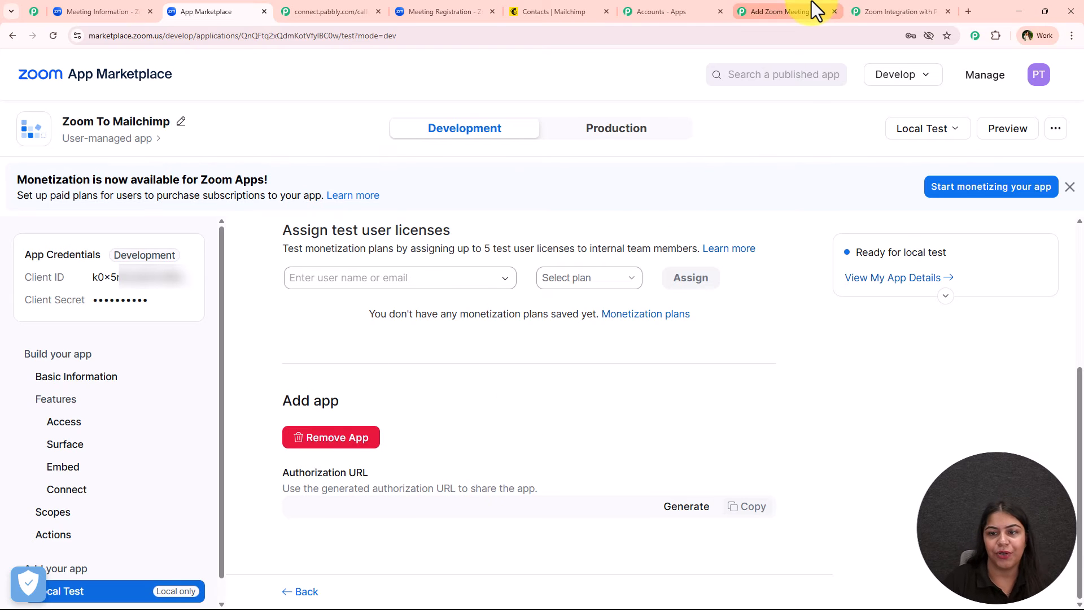
left_click(758, 22)
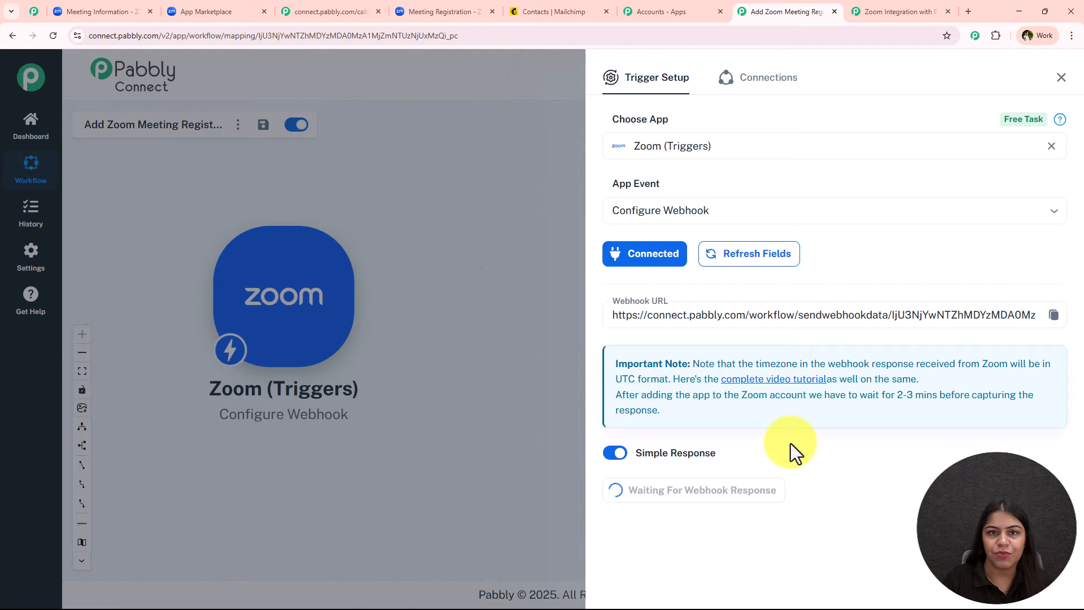
Step: Leave Pabbly waiting for the webhook and switch to the Zoom Meeting Information tab
mouse_move(674, 461)
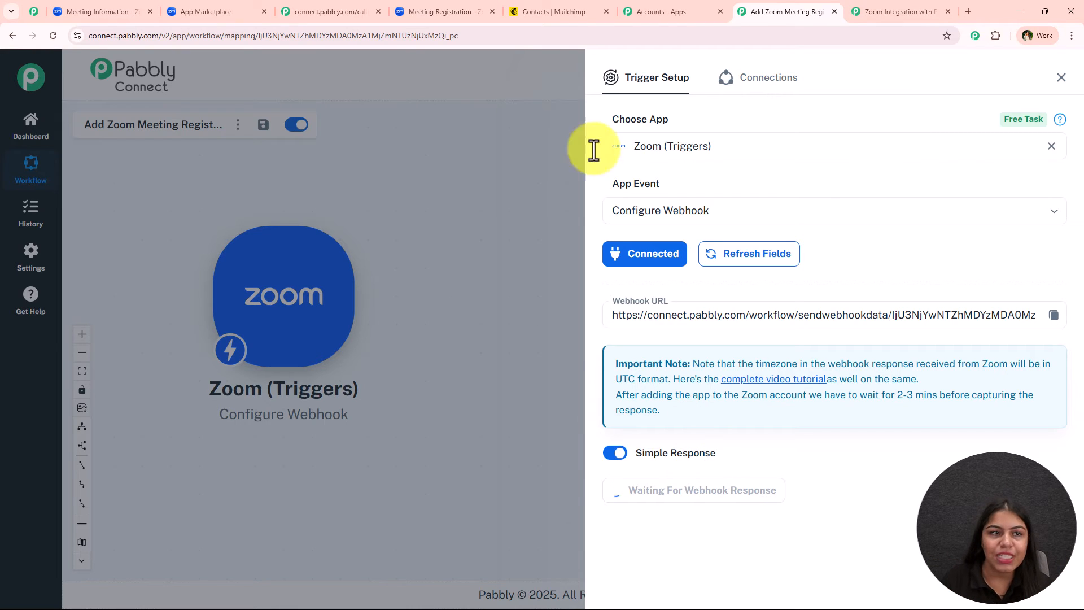
left_click(143, 16)
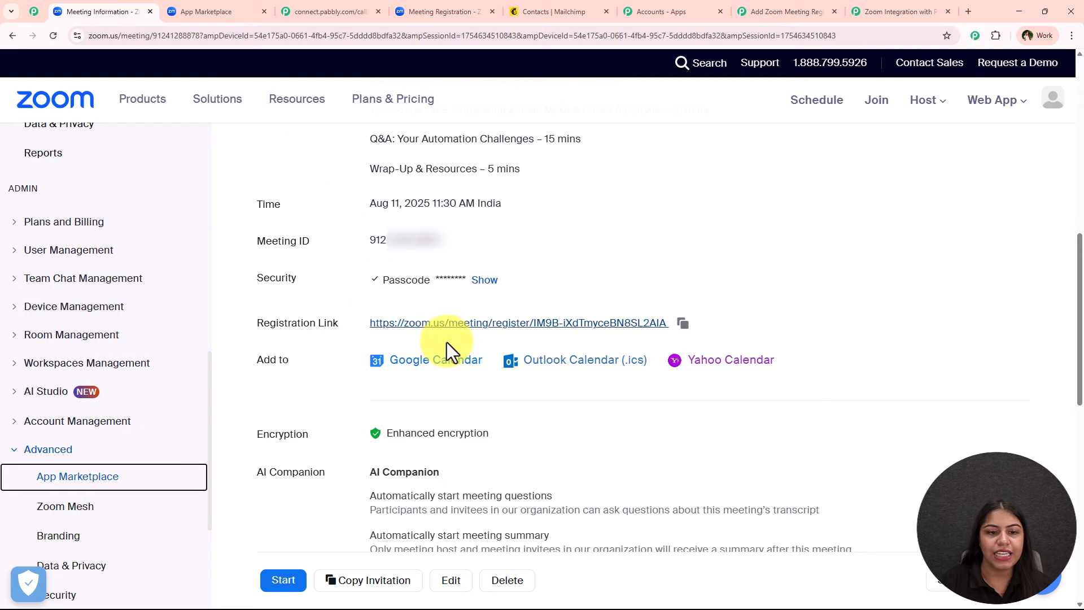
Step: Register a test attendee via the registration link with edited first name, email and phone
left_click(447, 325)
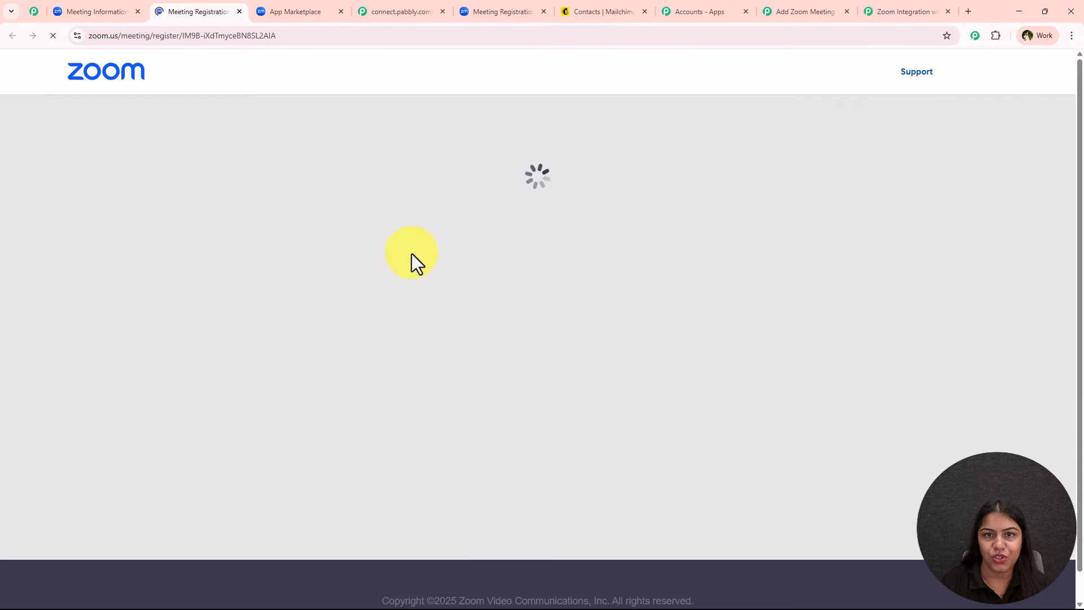
scroll(276, 363, "down", 10)
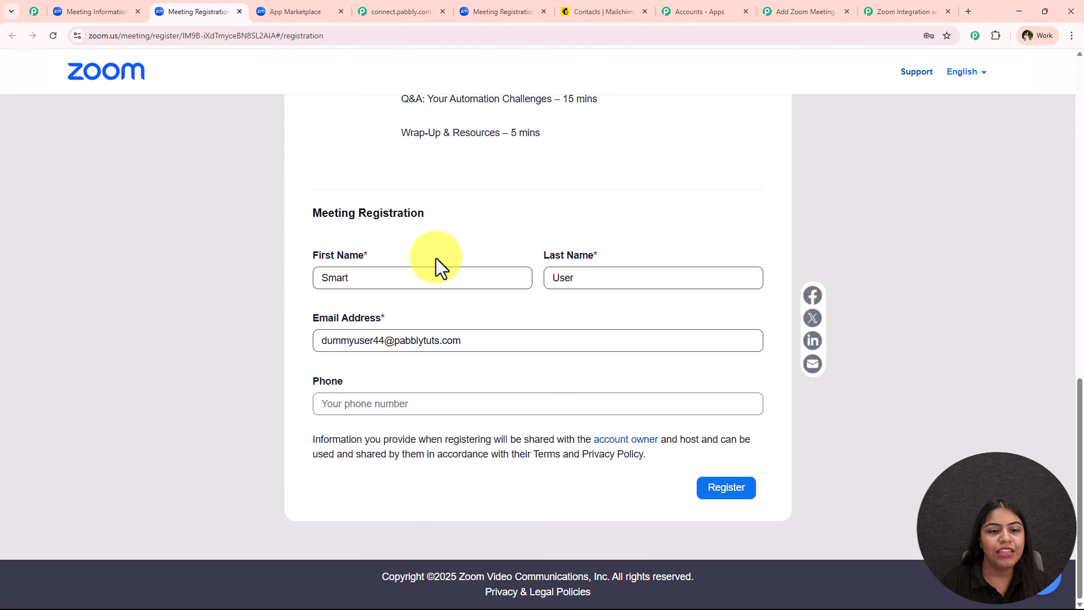
double_click(395, 288)
type("Dummy")
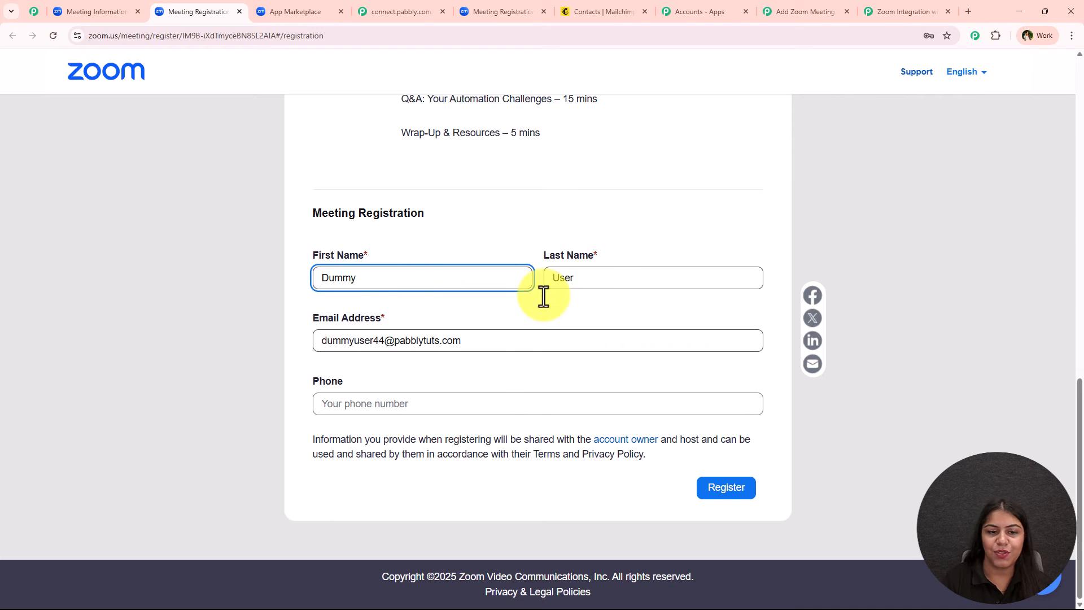
left_click(381, 343)
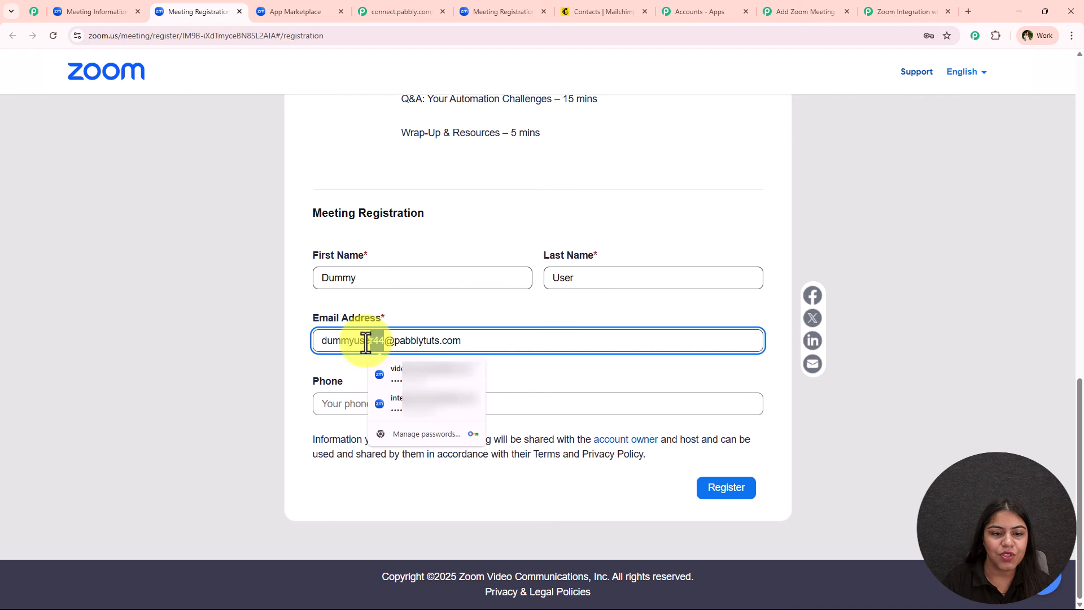
left_click_drag(378, 338, 383, 345)
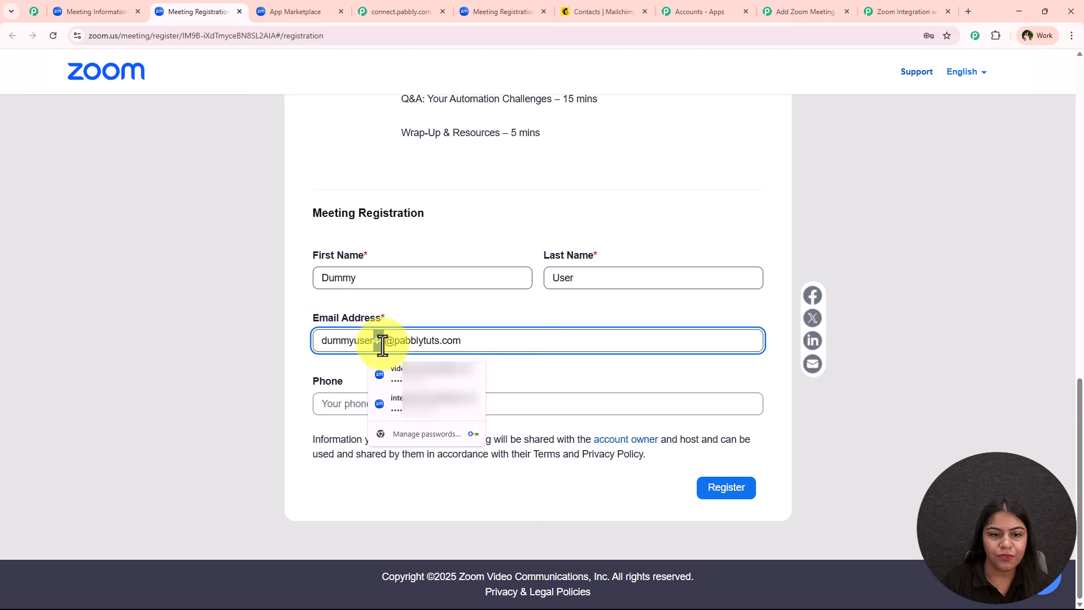
type("5544")
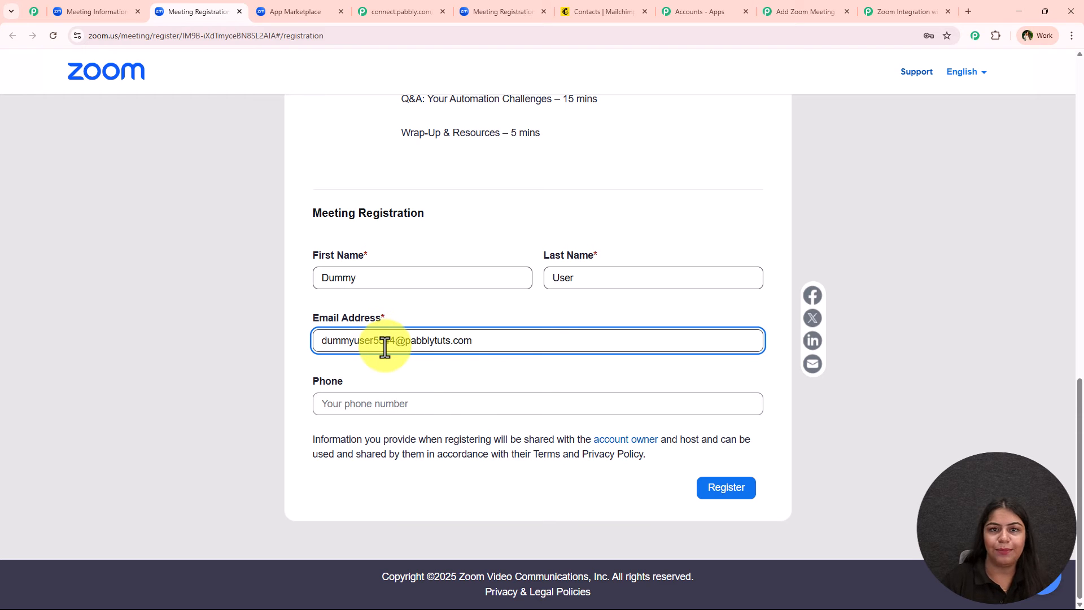
left_click(370, 402)
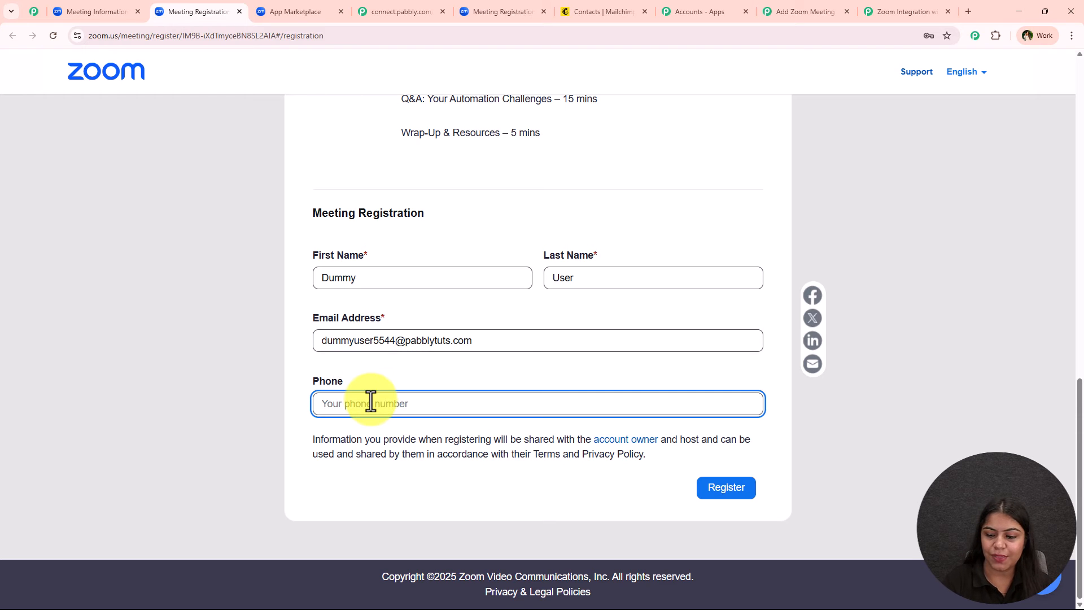
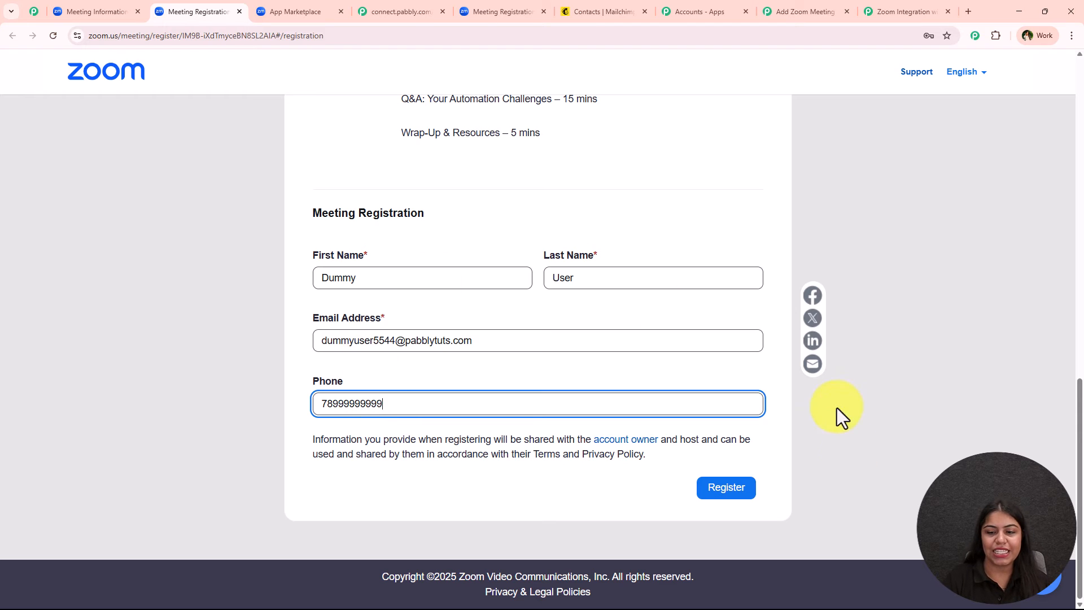
left_click(727, 492)
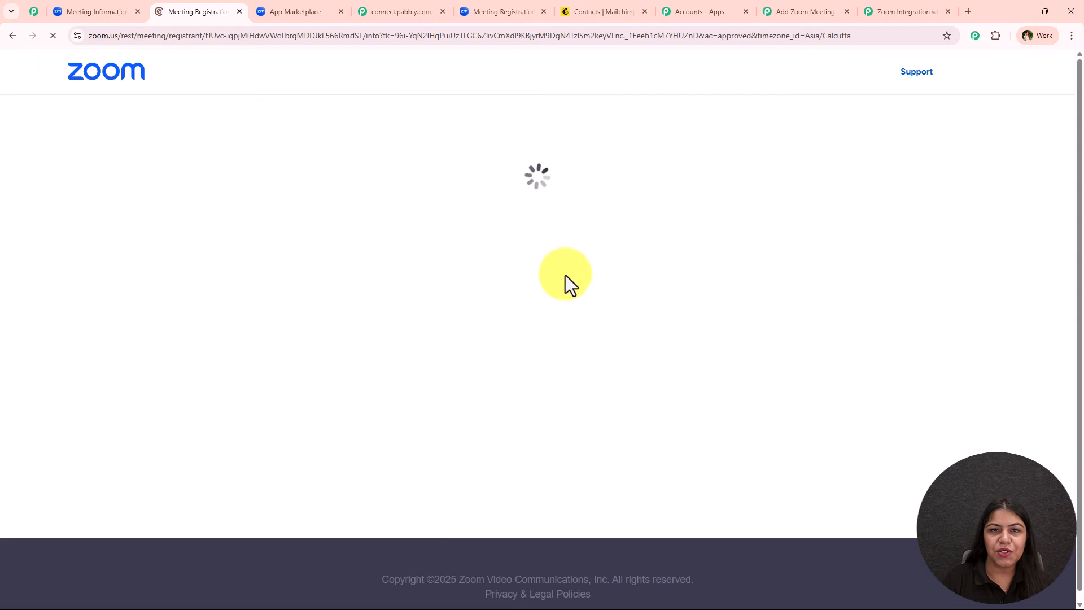
left_click_drag(387, 289, 696, 279)
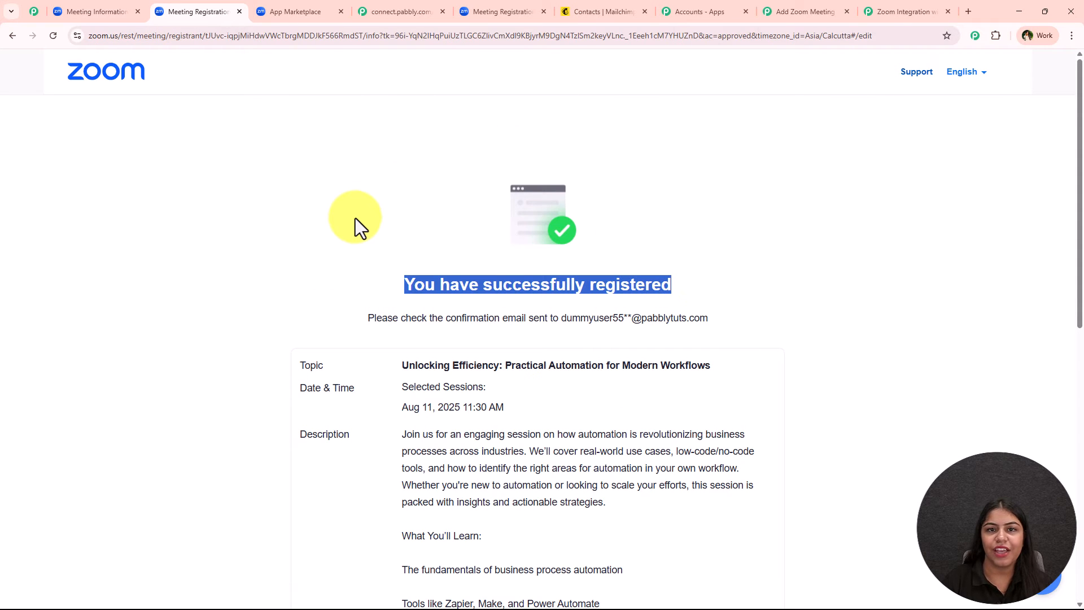
Step: Check the captured first name, last name, email and phone in Pabbly, then close Trigger Setup
left_click(791, 10)
scroll(642, 367, "down", 3)
scroll(773, 448, "down", 10)
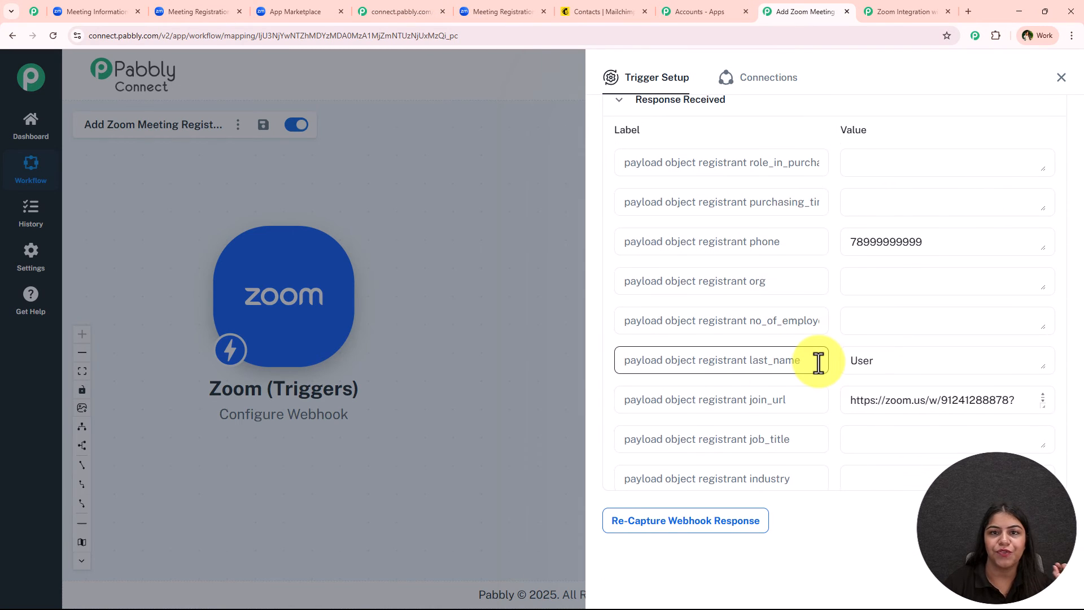
double_click(953, 246)
scroll(920, 344, "down", 4)
scroll(903, 373, "up", 1)
double_click(886, 388)
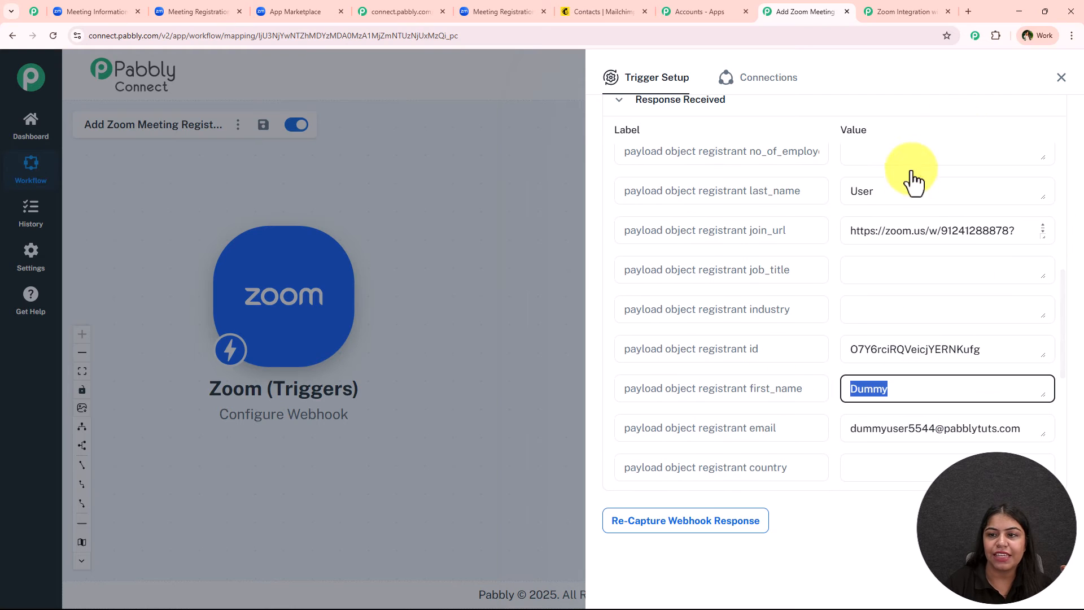
double_click(912, 189)
double_click(890, 431)
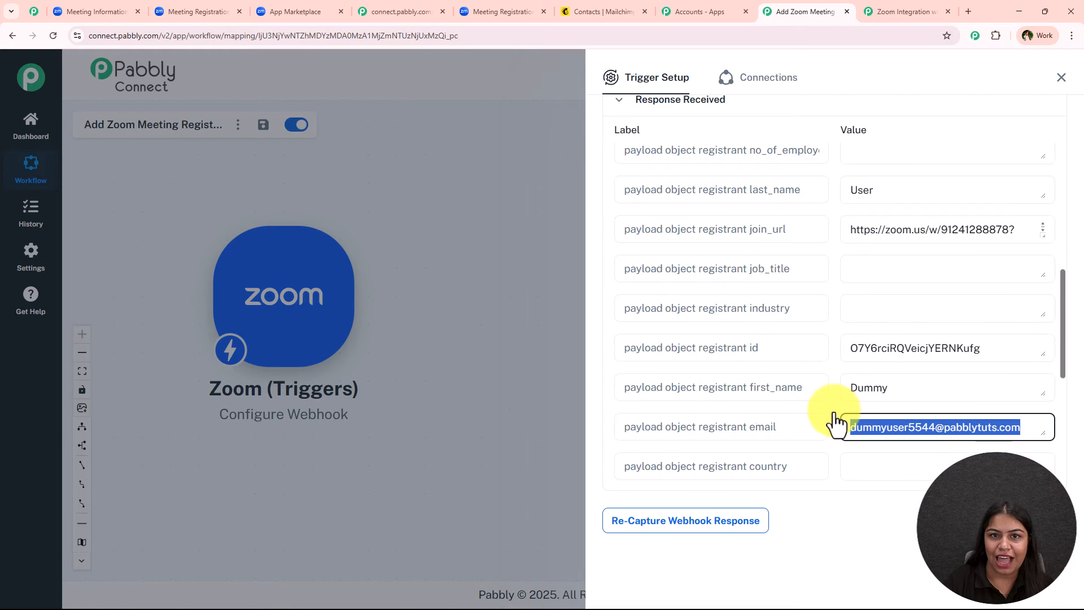
scroll(830, 407, "down", 3)
left_click(1060, 79)
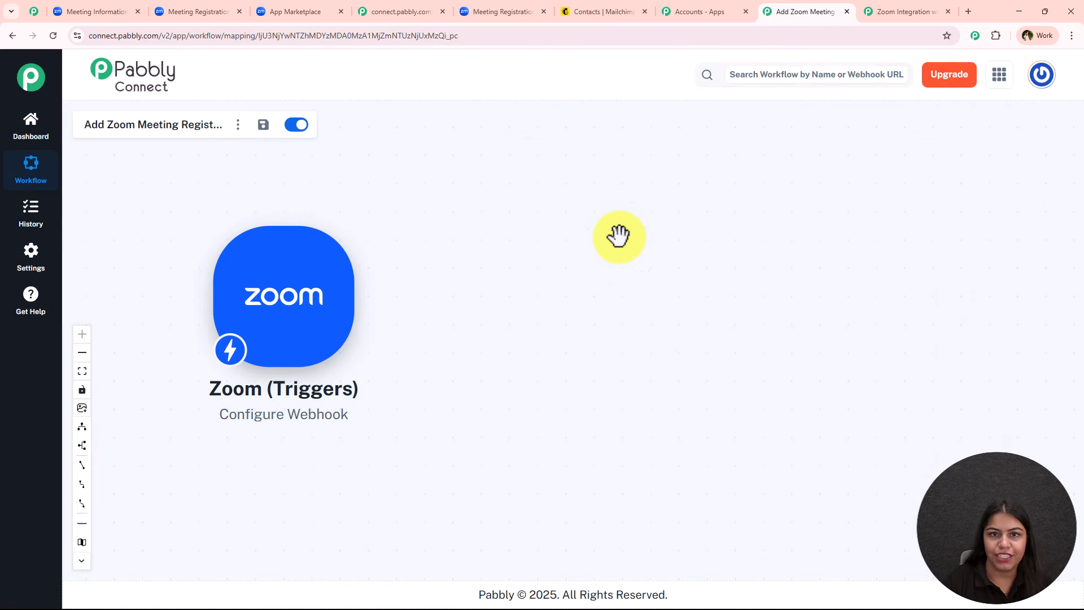
Step: Add a Mailchimp action with the 'Add New Member with Custom Fields' event and open its connection
mouse_move(341, 315)
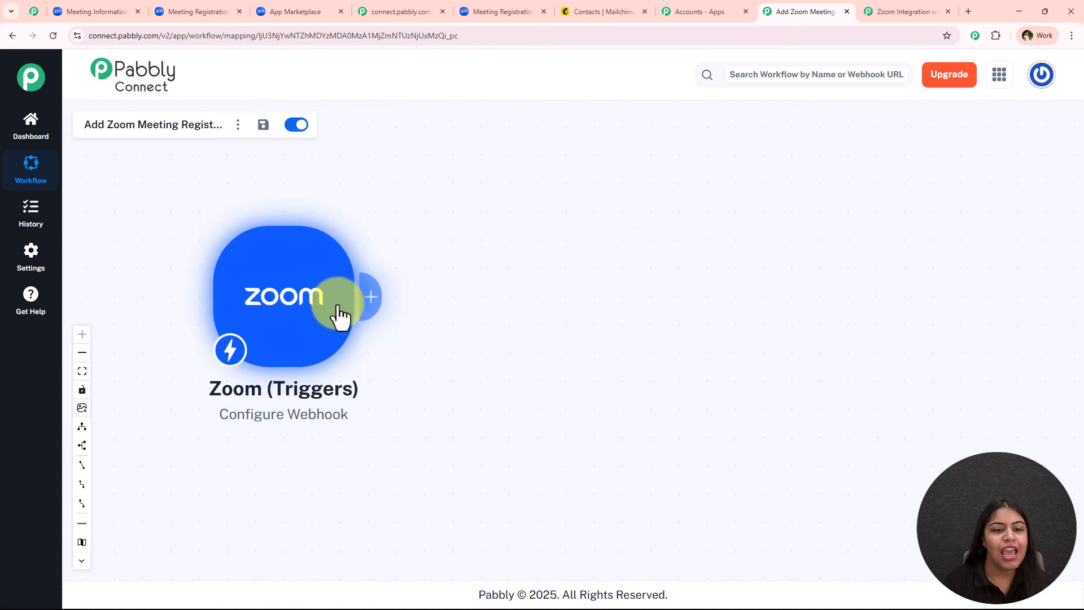
left_click(370, 299)
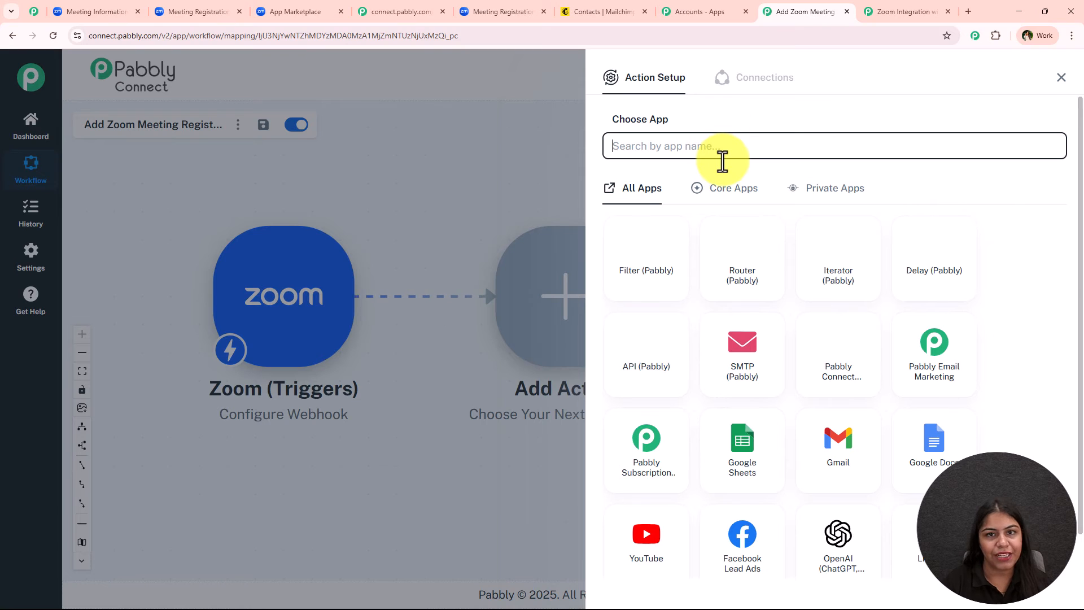
type("Mail")
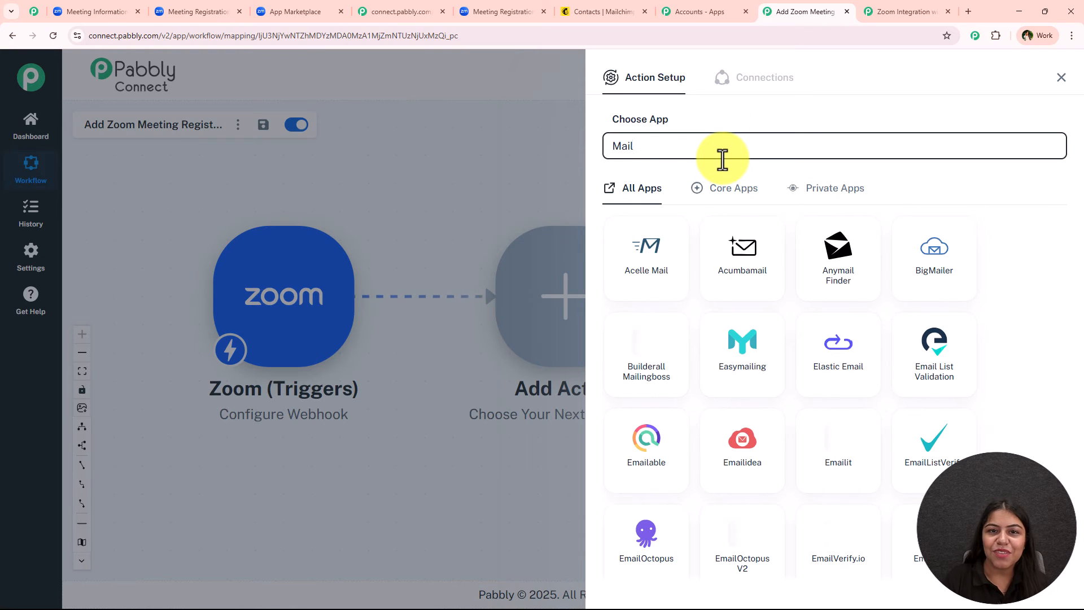
scroll(869, 379, "down", 5)
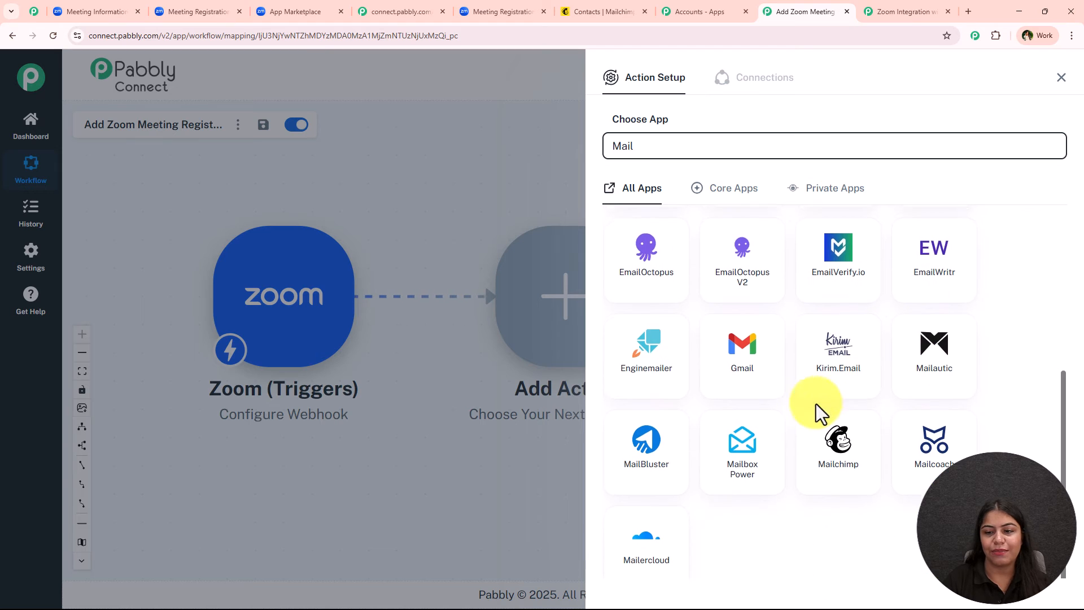
left_click(827, 471)
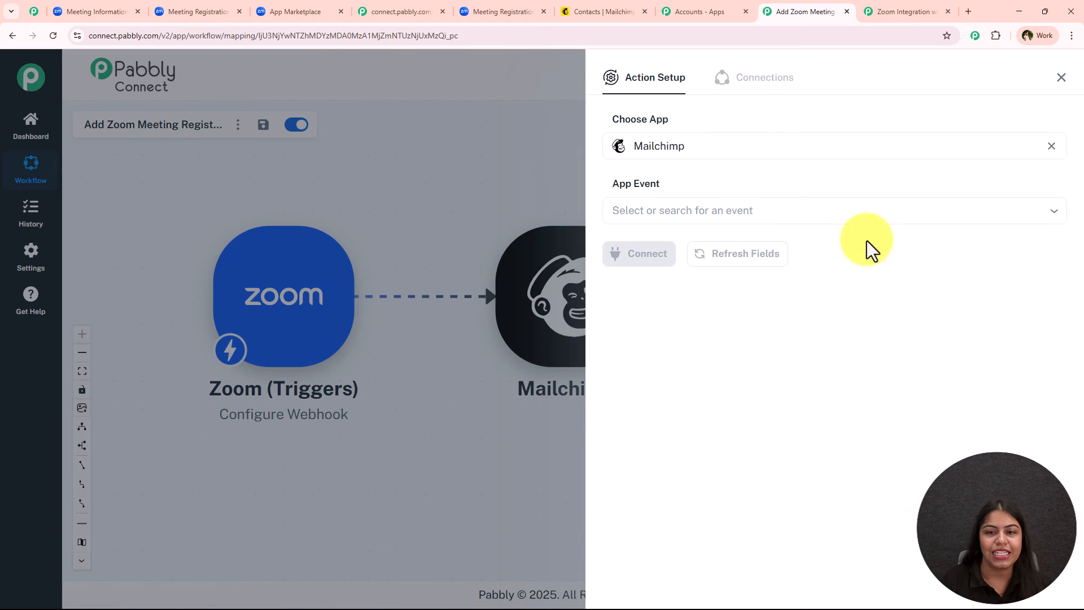
left_click(799, 211)
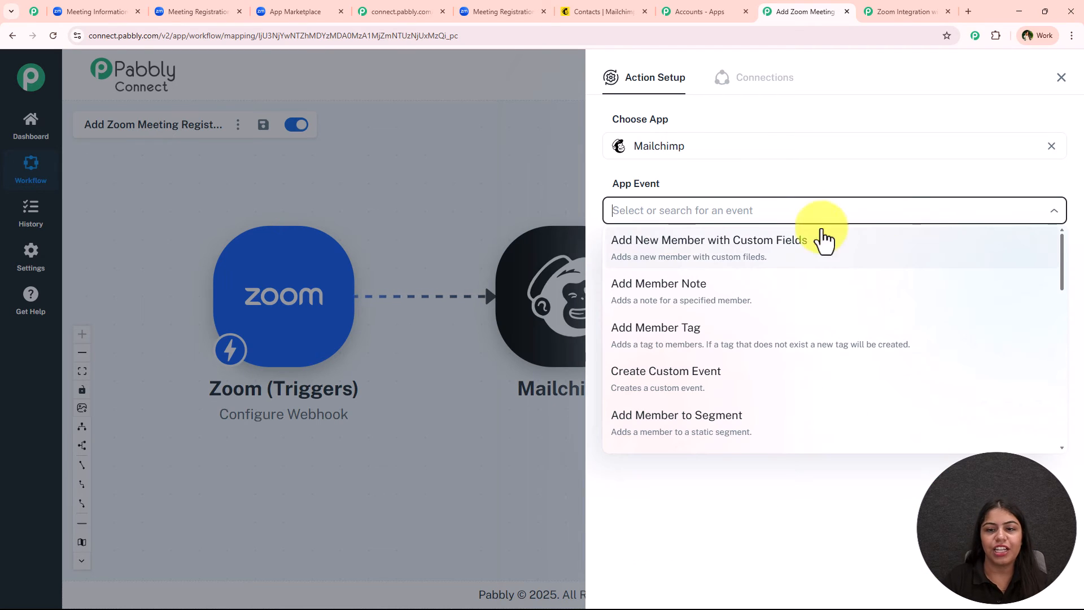
left_click(825, 266)
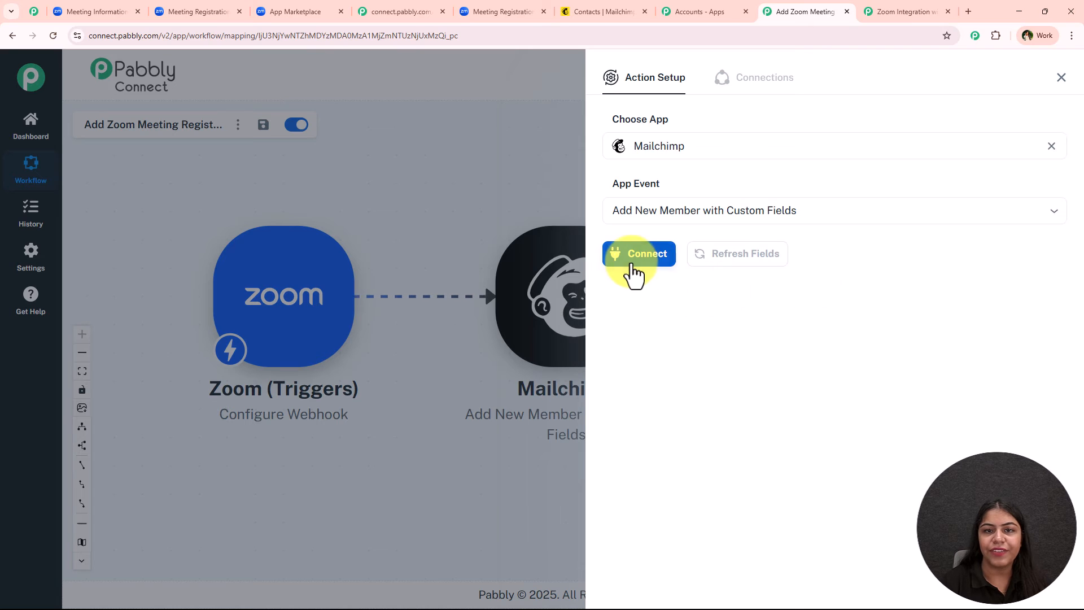
left_click(633, 254)
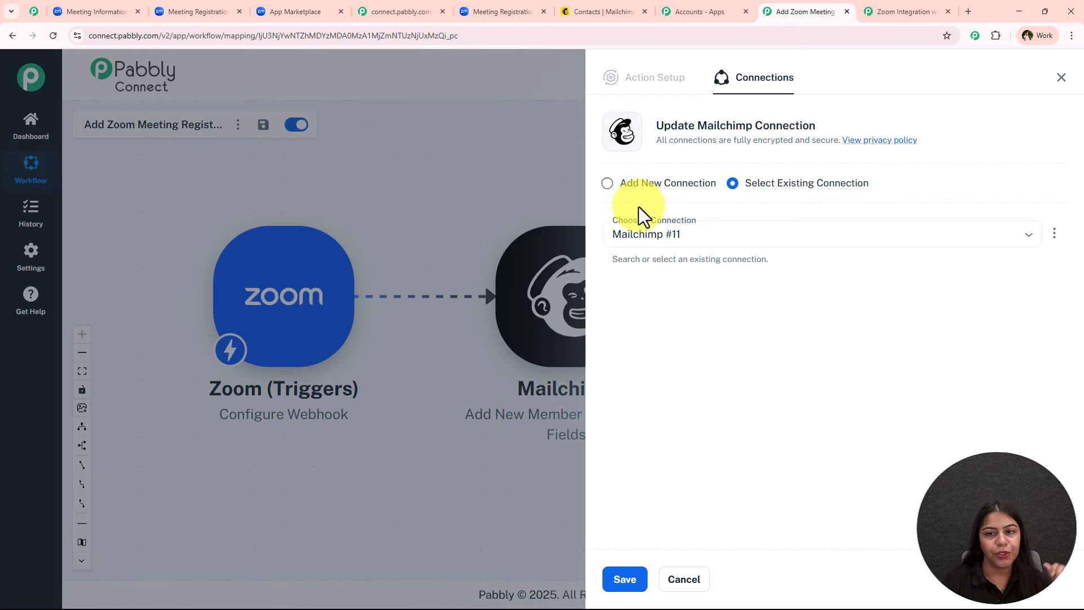
Step: Start a new Mailchimp connection and paste the Mailchimp page URL into Data Center
left_click(645, 184)
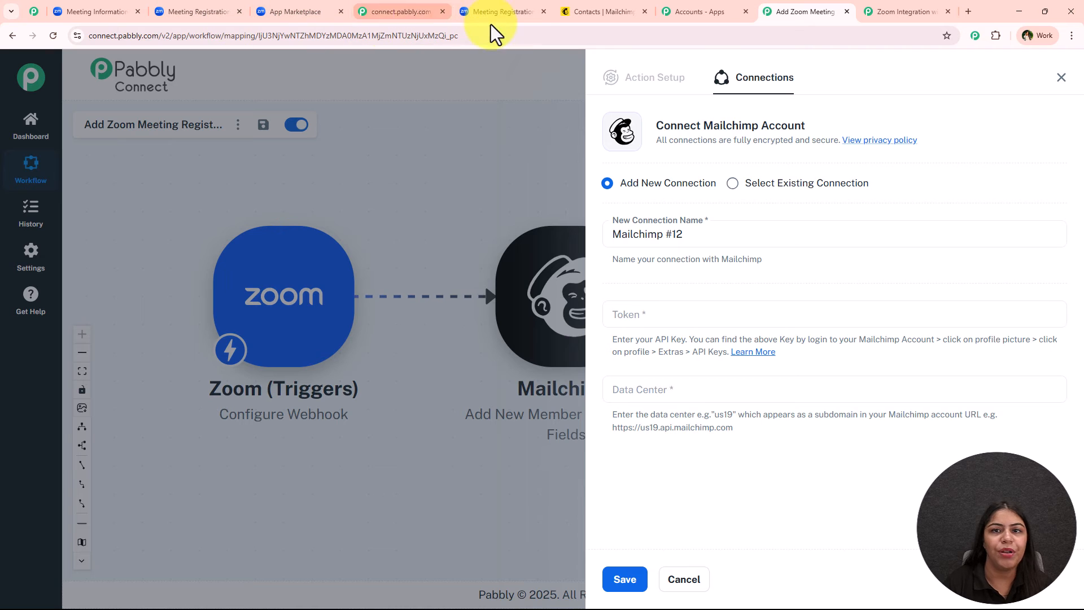
left_click(616, 12)
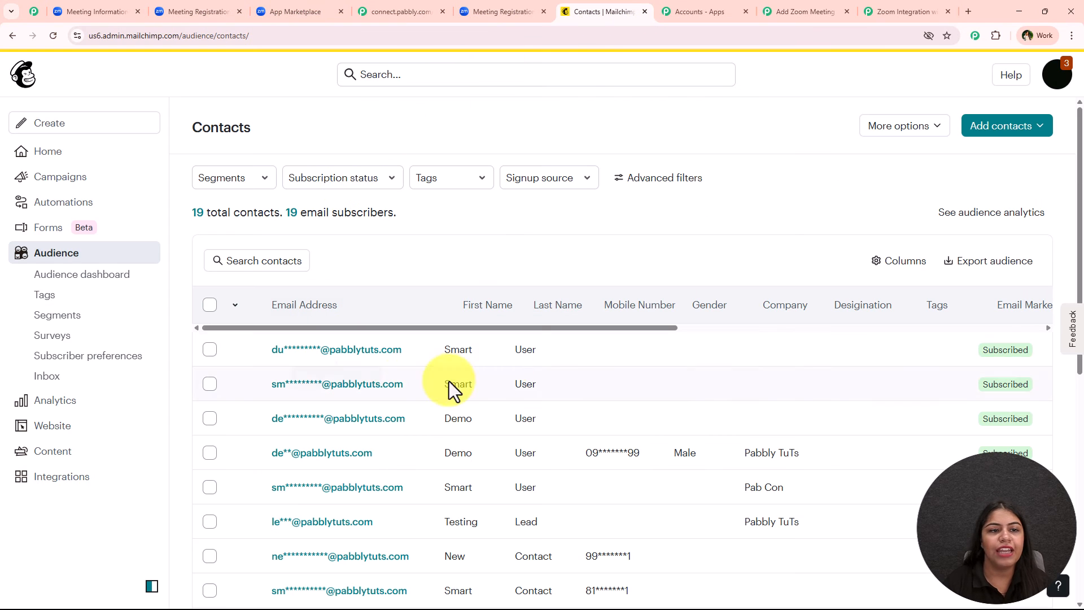
left_click(191, 37)
key("ctrl+c")
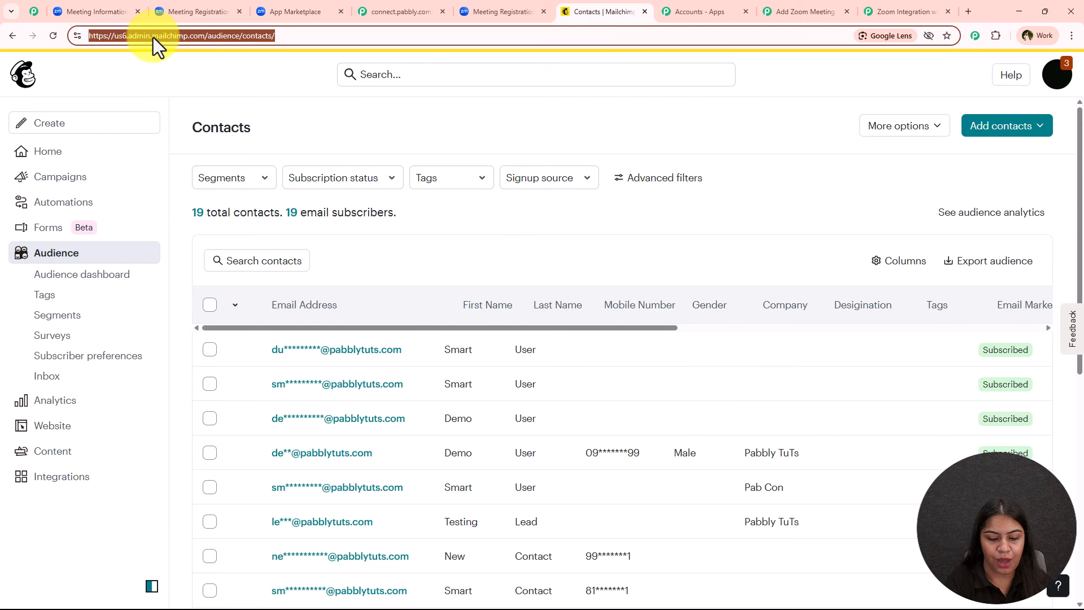
left_click(797, 11)
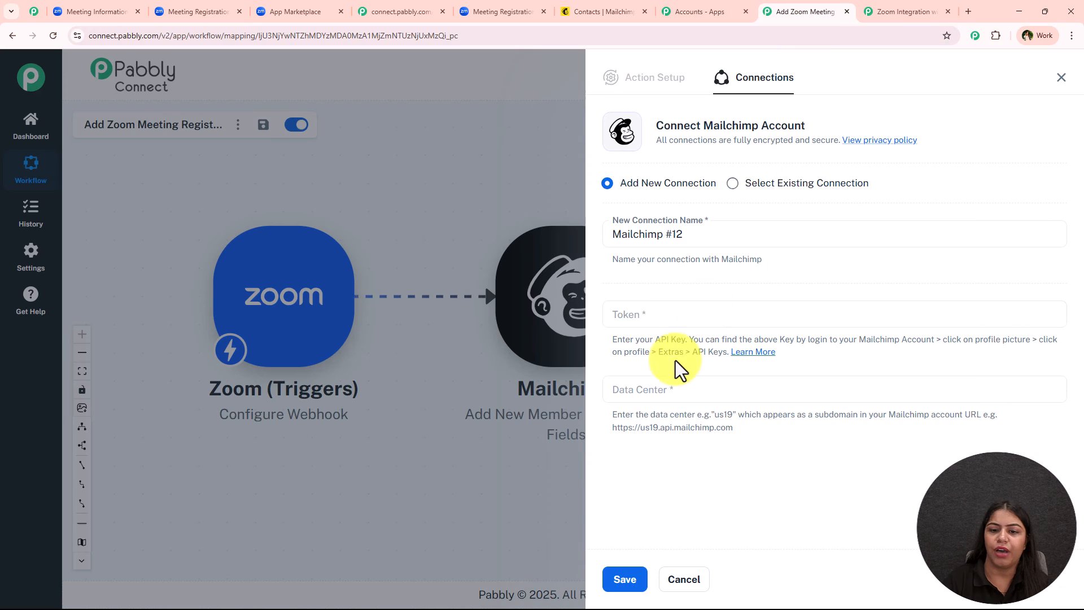
left_click(659, 387)
key("ctrl+v")
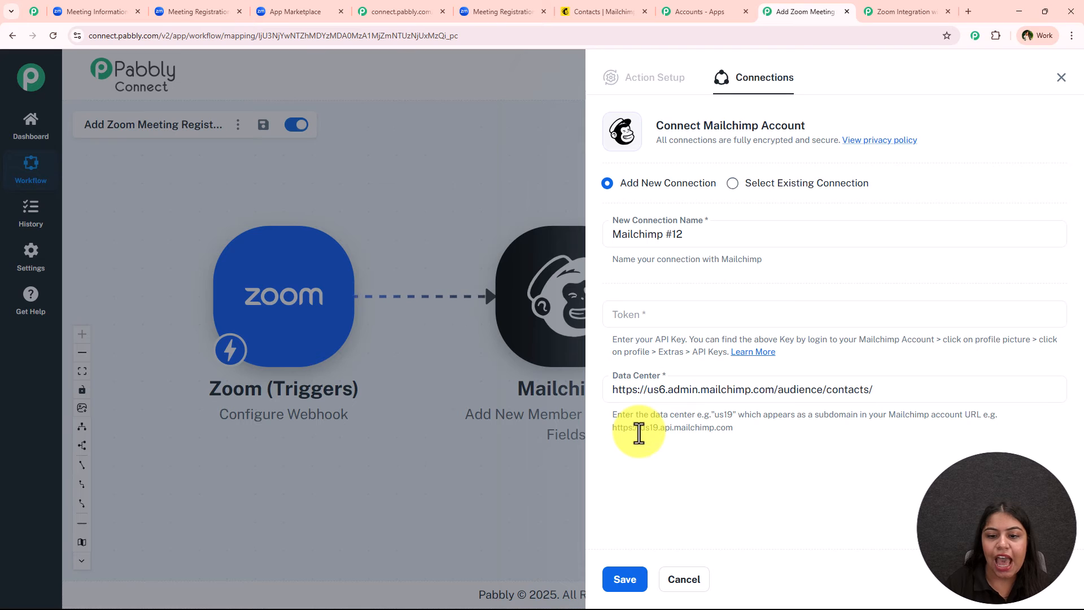
Step: Trim the Data Center value down to 'us6'
left_click_drag(639, 430, 613, 428)
left_click_drag(611, 389, 655, 395)
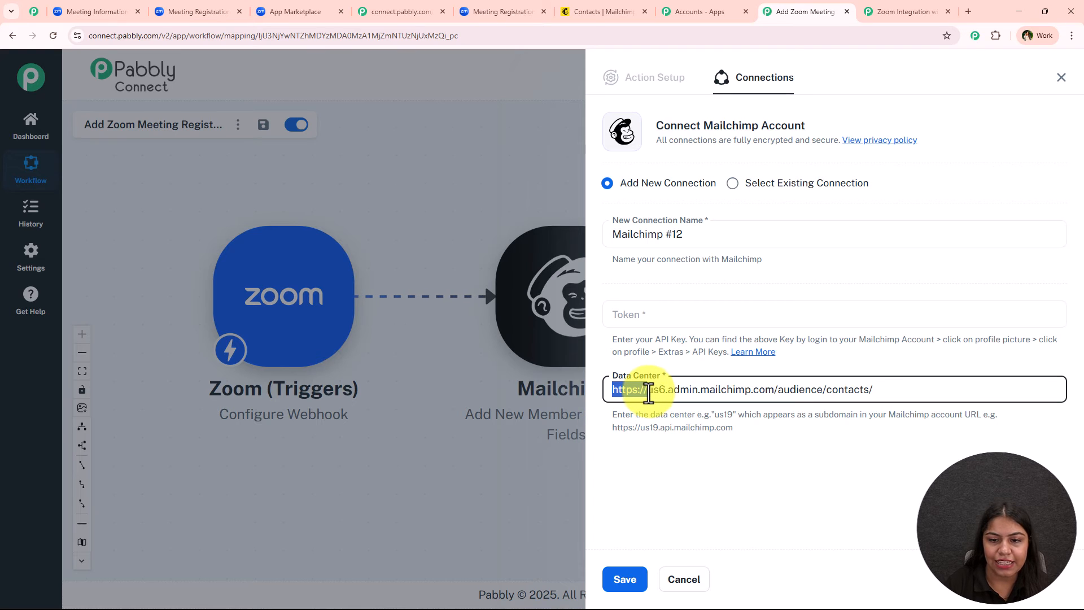
key("BackSpace")
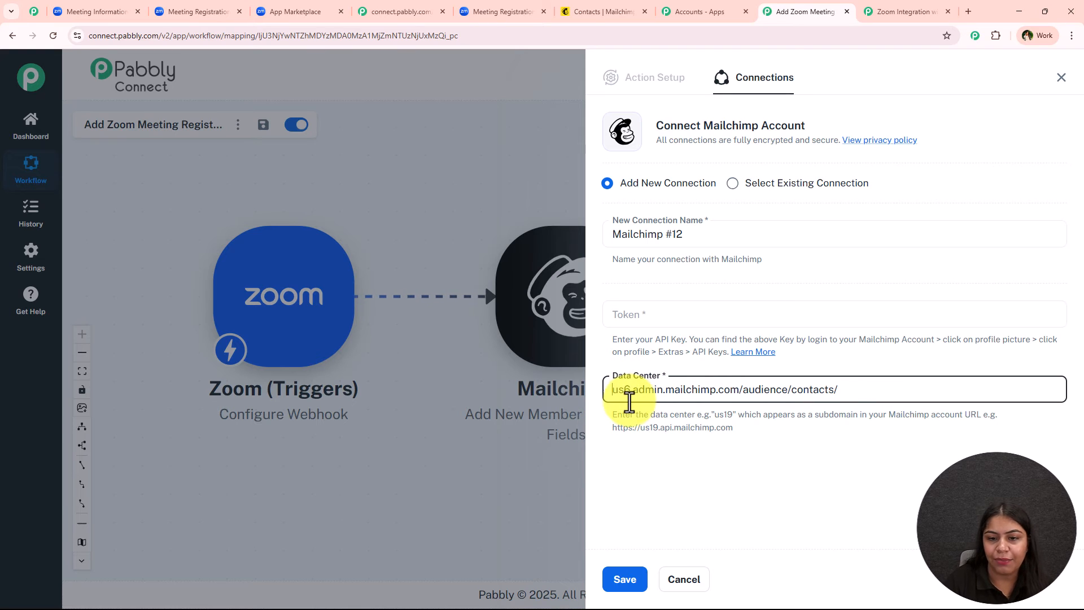
left_click_drag(631, 390, 842, 390)
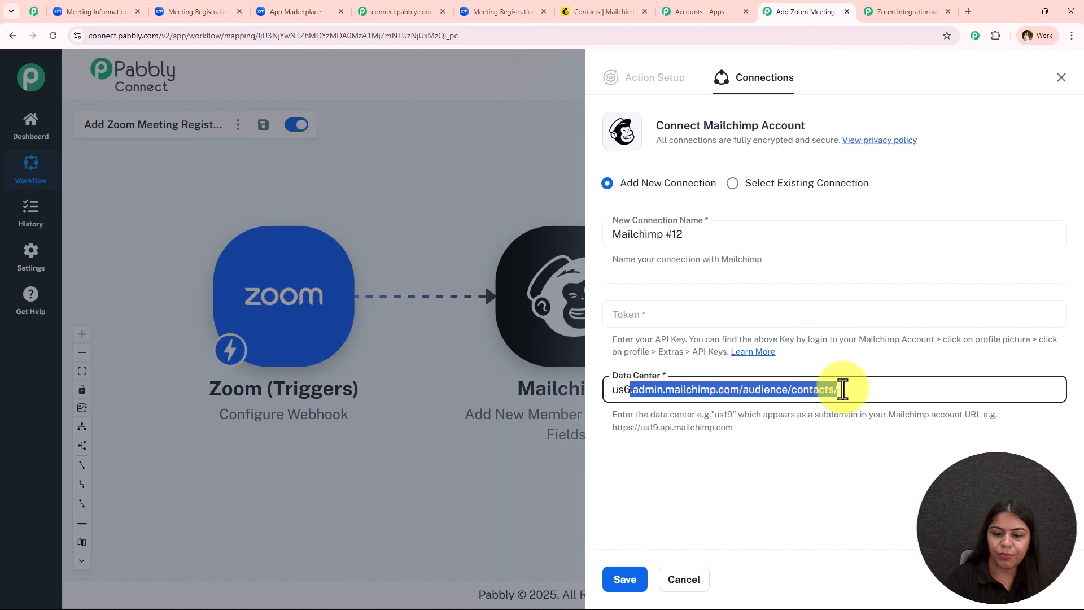
key("BackSpace")
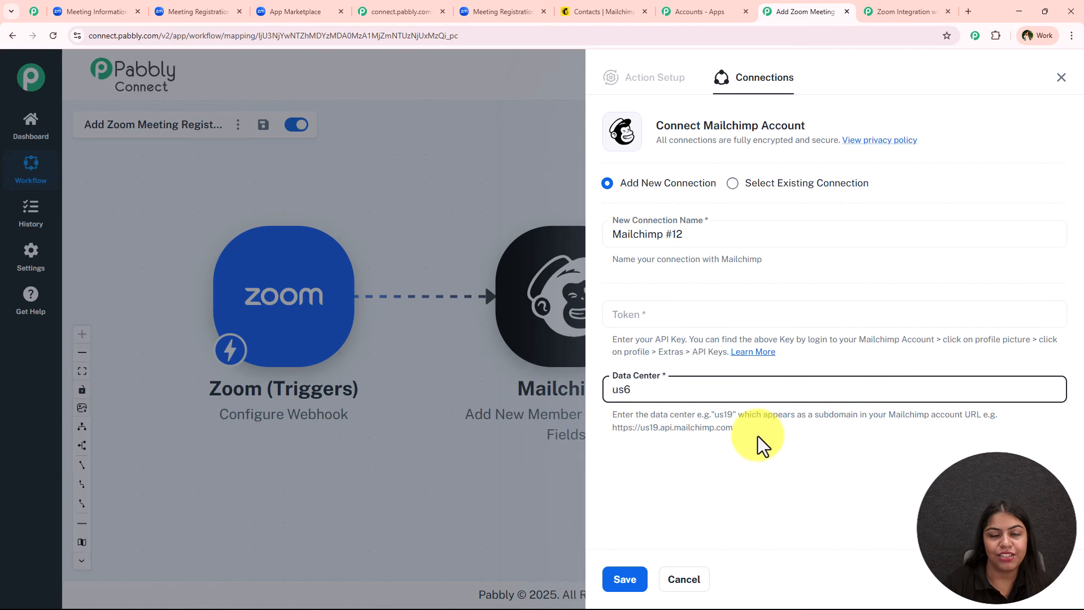
left_click(799, 474)
left_click(677, 312)
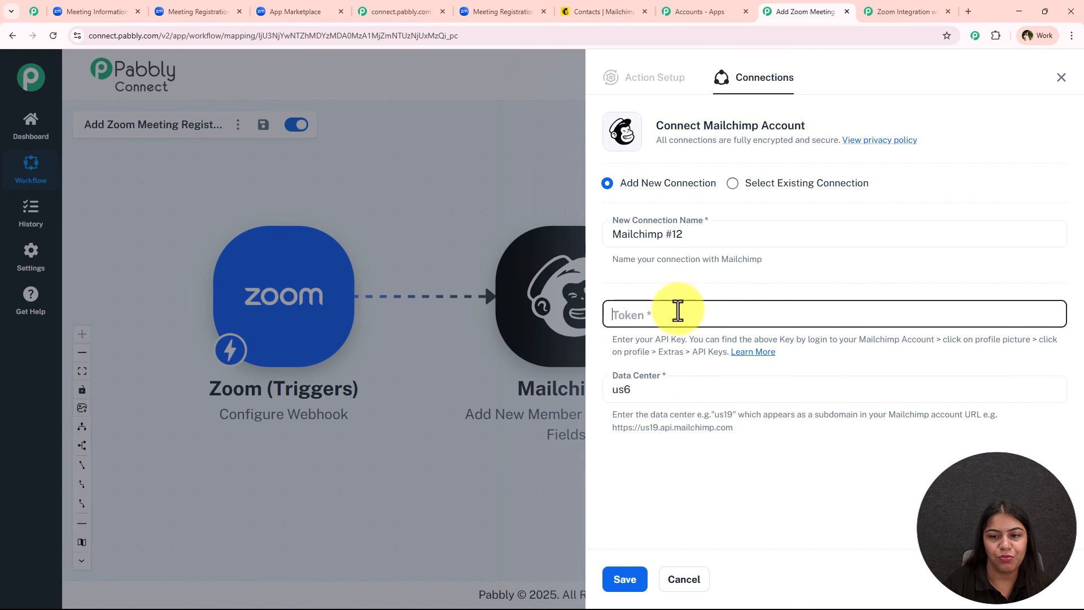
left_click(741, 289)
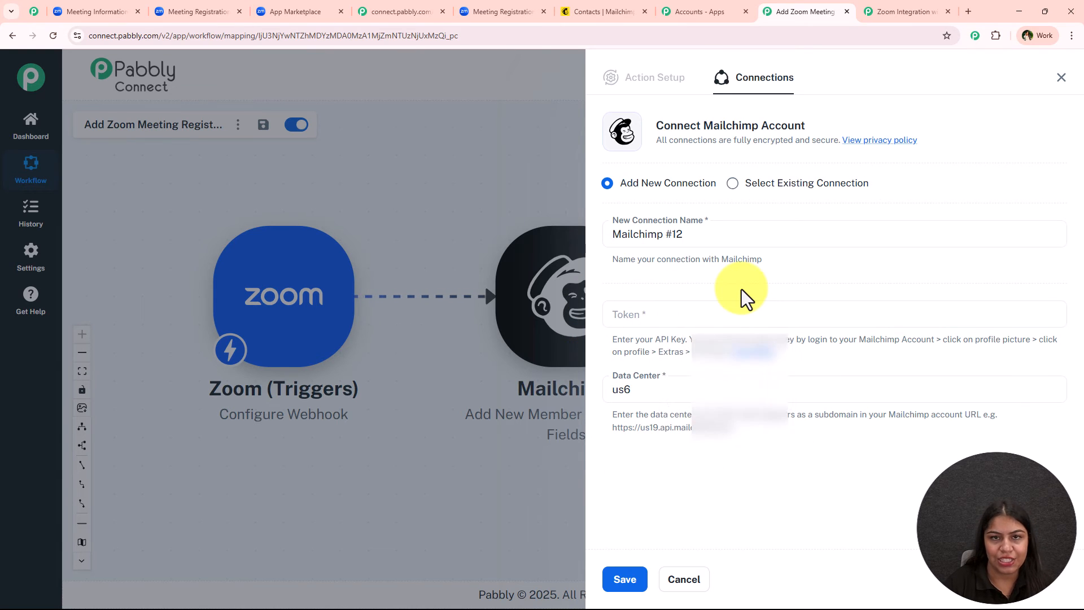
left_click(621, 11)
Step: Go to Mailchimp's Profile > Extras > API Keys page and find the Create A Key section
left_click(487, 219)
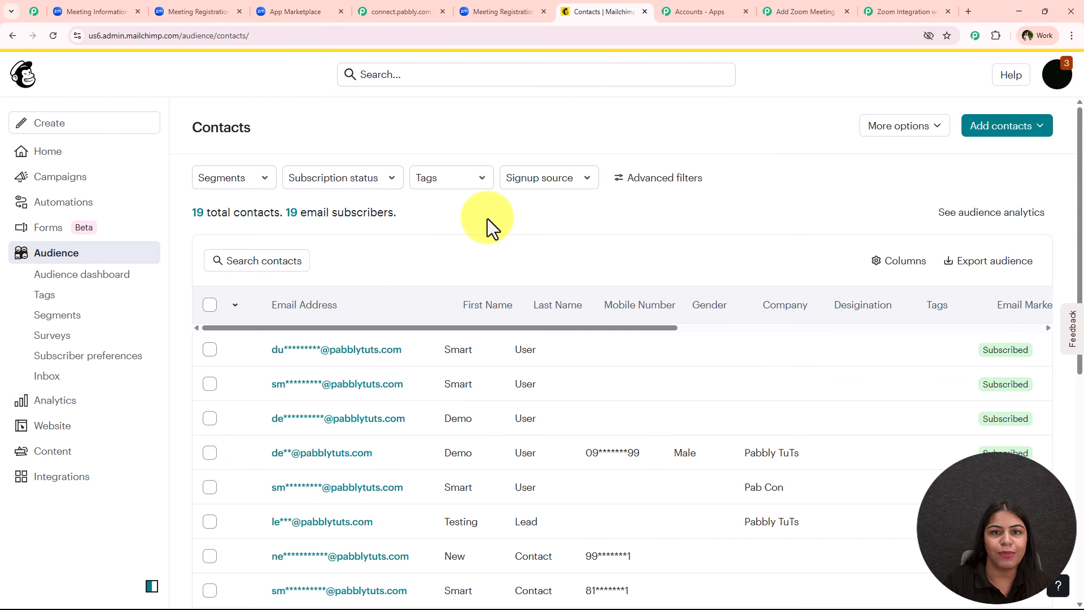
left_click(1054, 73)
left_click(892, 187)
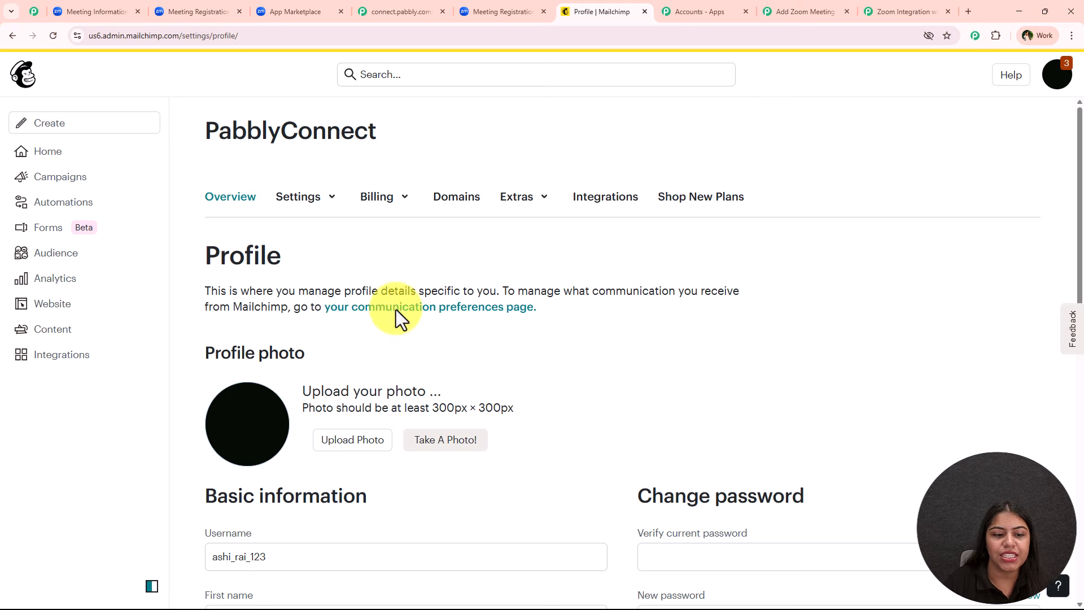
left_click(516, 203)
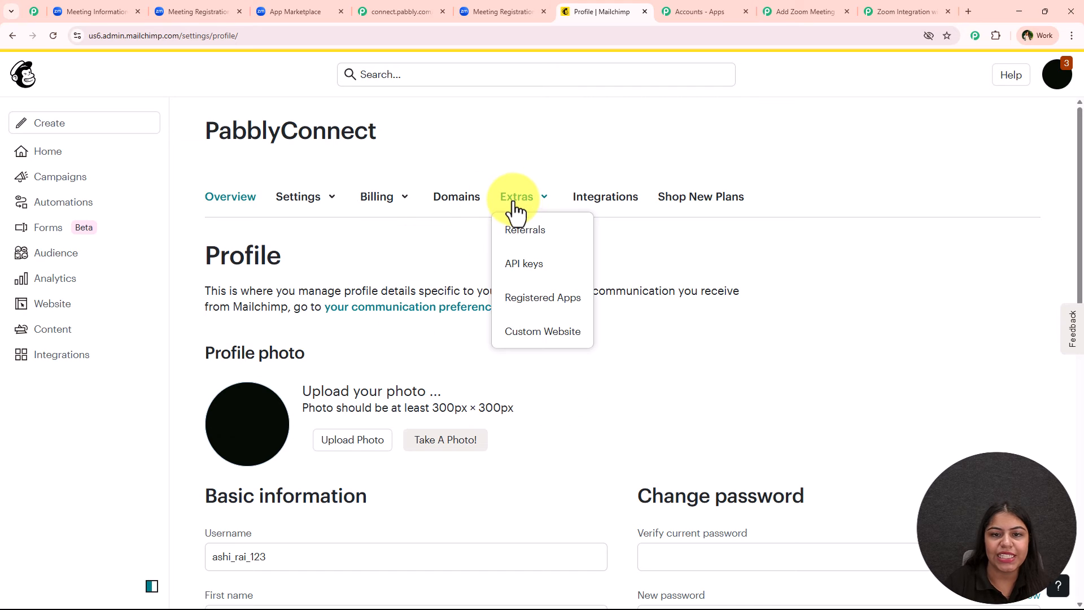
left_click(522, 276)
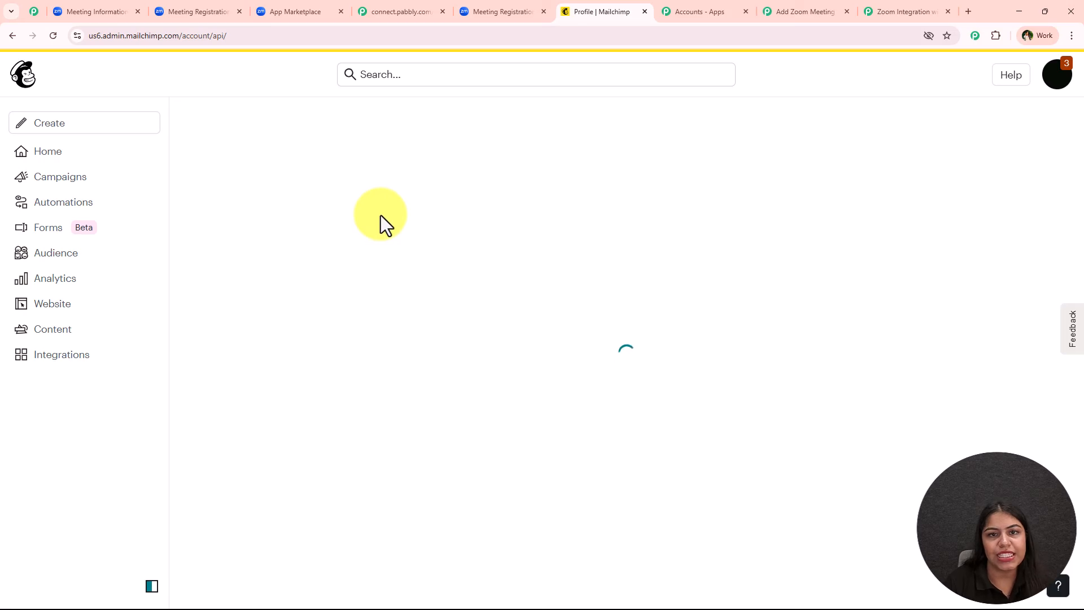
scroll(379, 237, "down", 2)
scroll(422, 265, "down", 20)
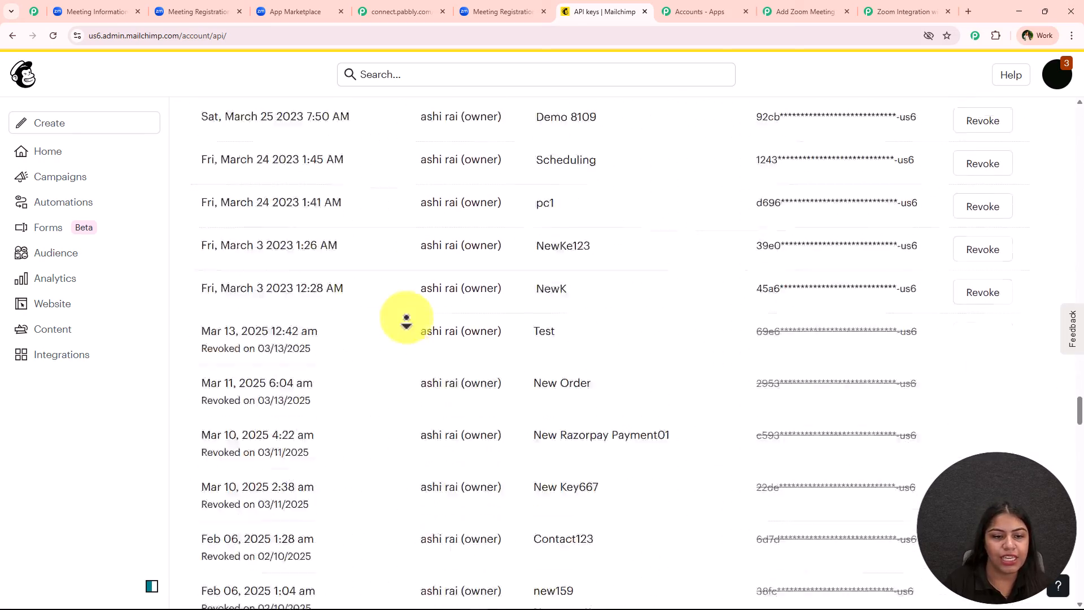
scroll(408, 320, "up", 11)
scroll(407, 320, "up", 20)
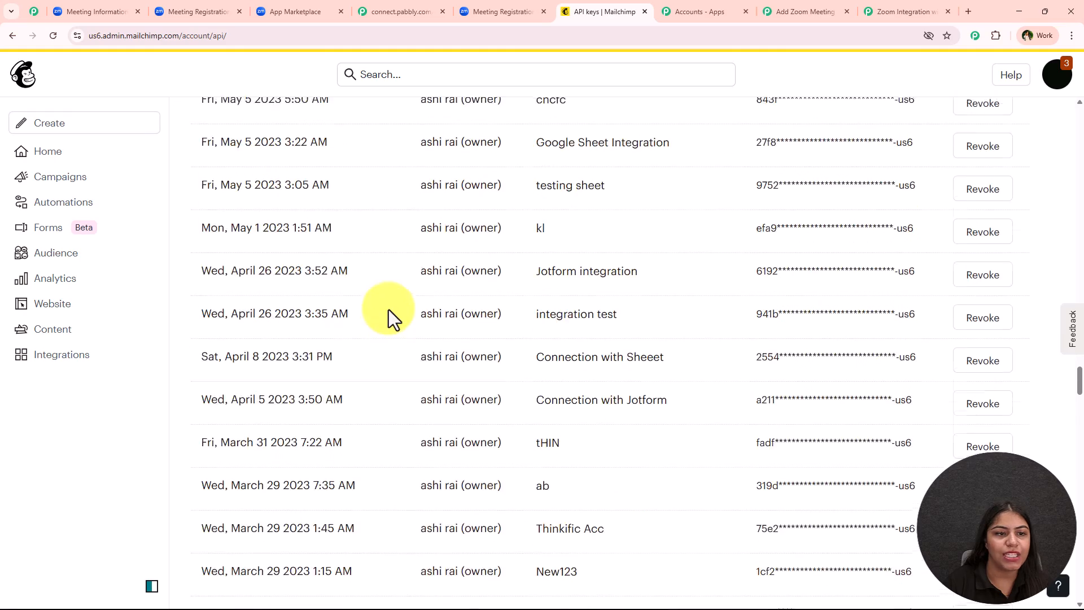
scroll(387, 283, "up", 10)
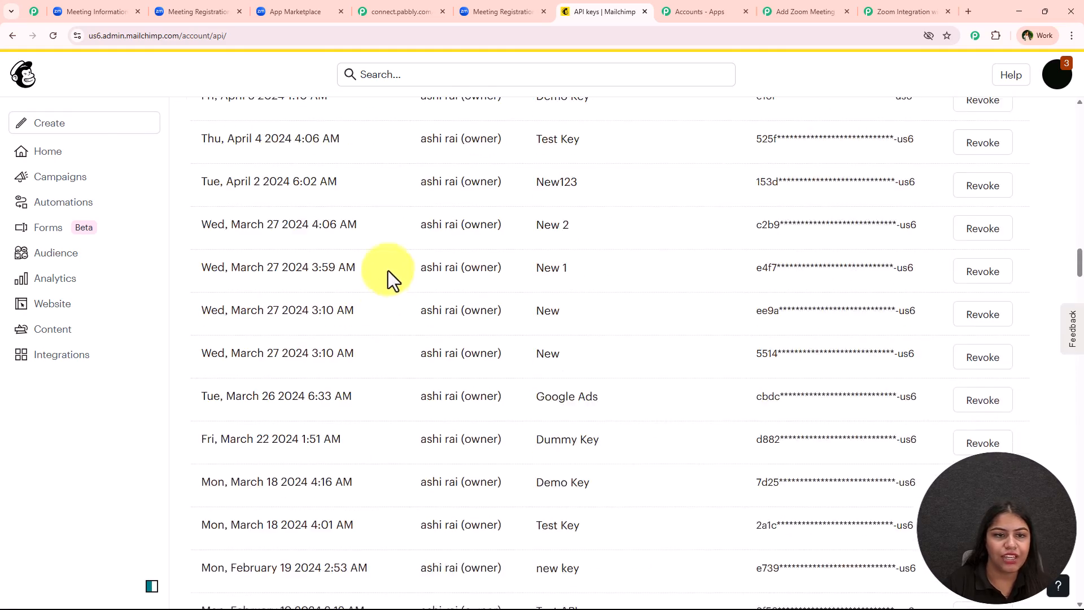
scroll(310, 416, "down", 20)
scroll(317, 423, "down", 11)
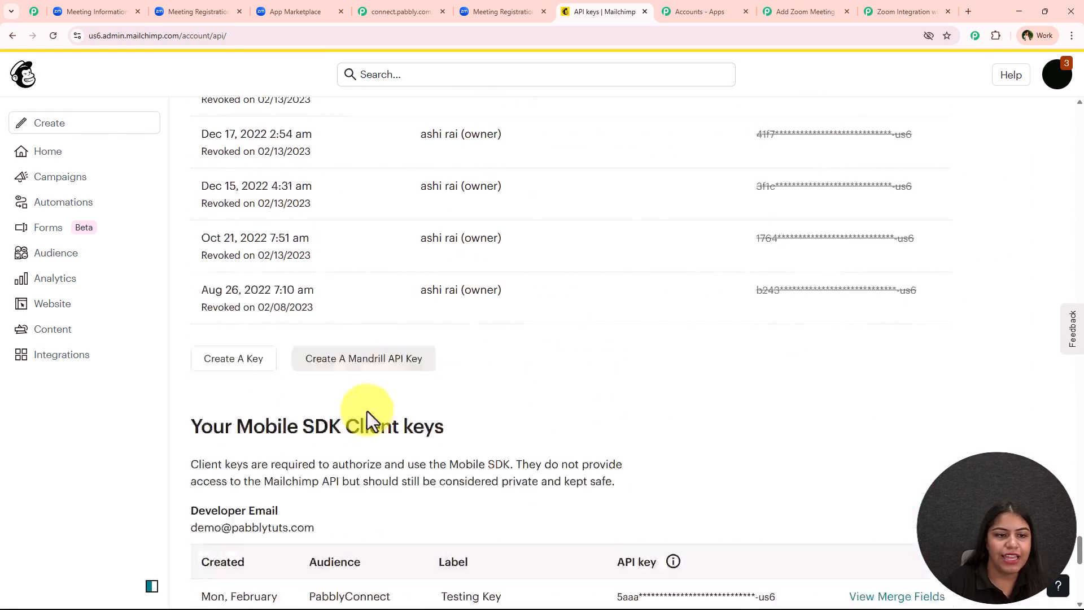
scroll(363, 411, "up", 1)
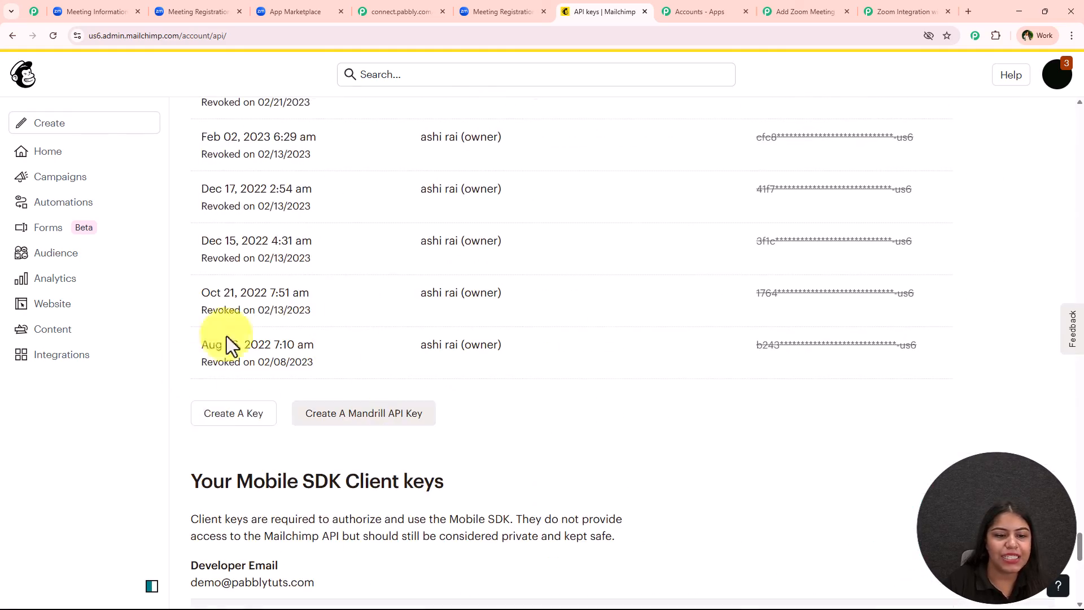
Step: Generate a Mailchimp API key named 'Zoom', copy it, and head back to Pabbly
left_click(231, 417)
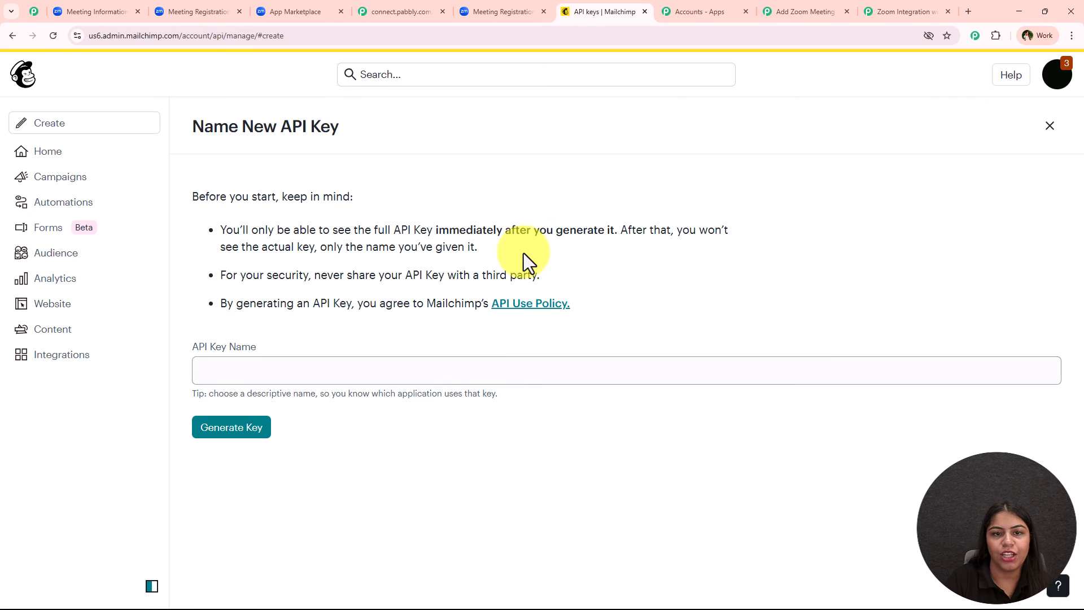
left_click(310, 373)
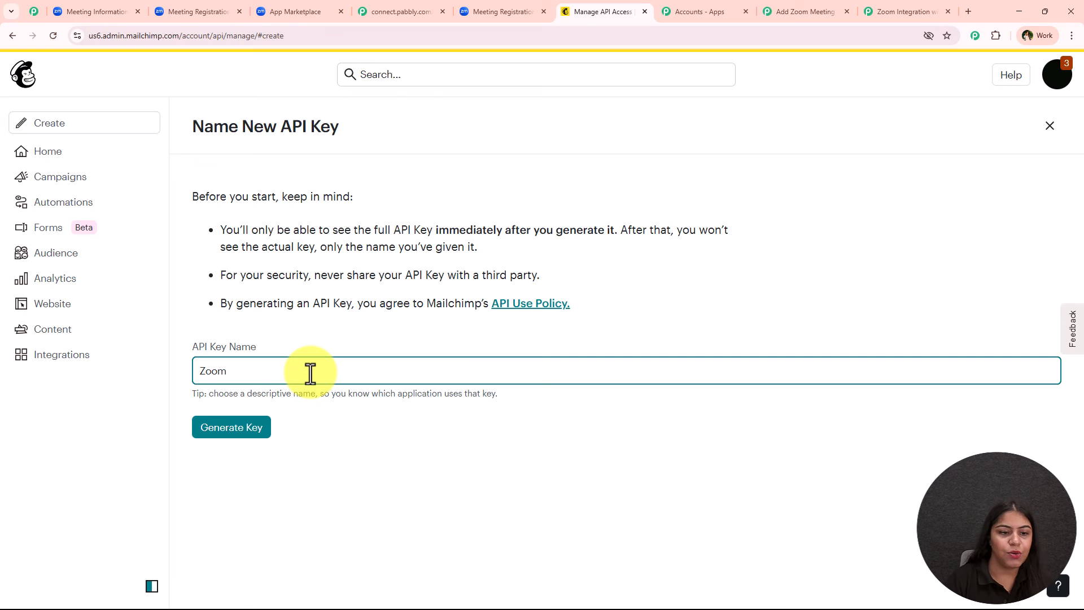
left_click(243, 431)
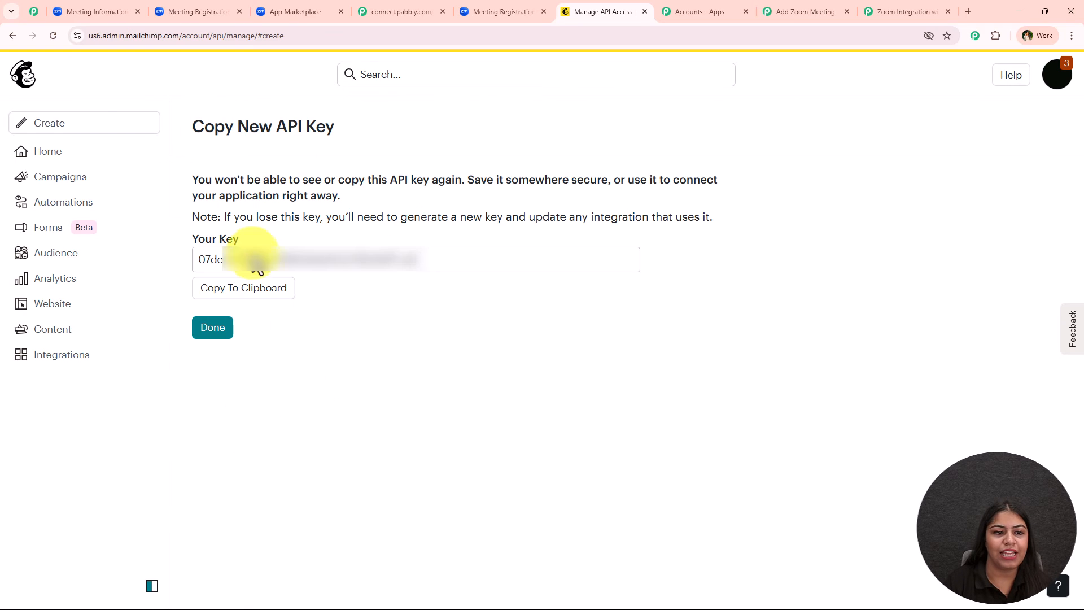
left_click(287, 293)
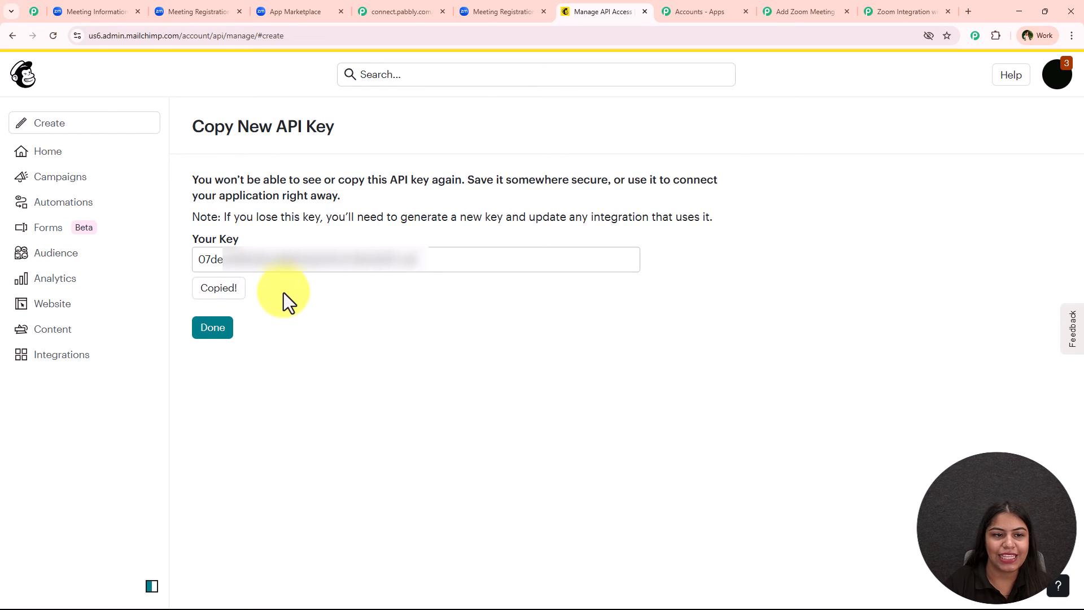
left_click(213, 328)
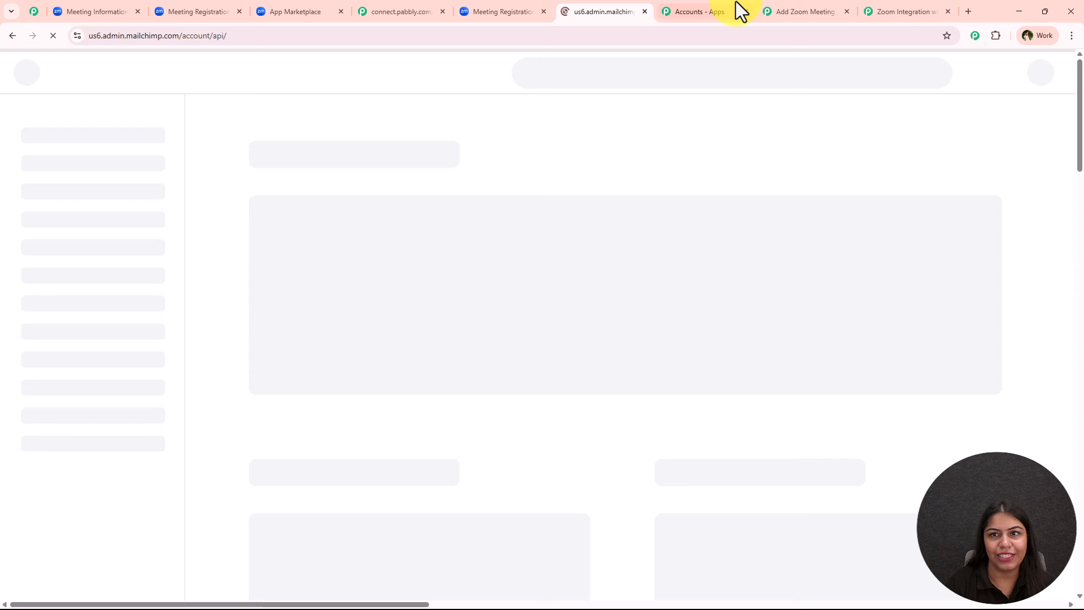
left_click(790, 12)
Step: Paste the copied API key into the Token field and save the Mailchimp #12 connection
left_click(660, 318)
right_click(604, 317)
left_click(715, 462)
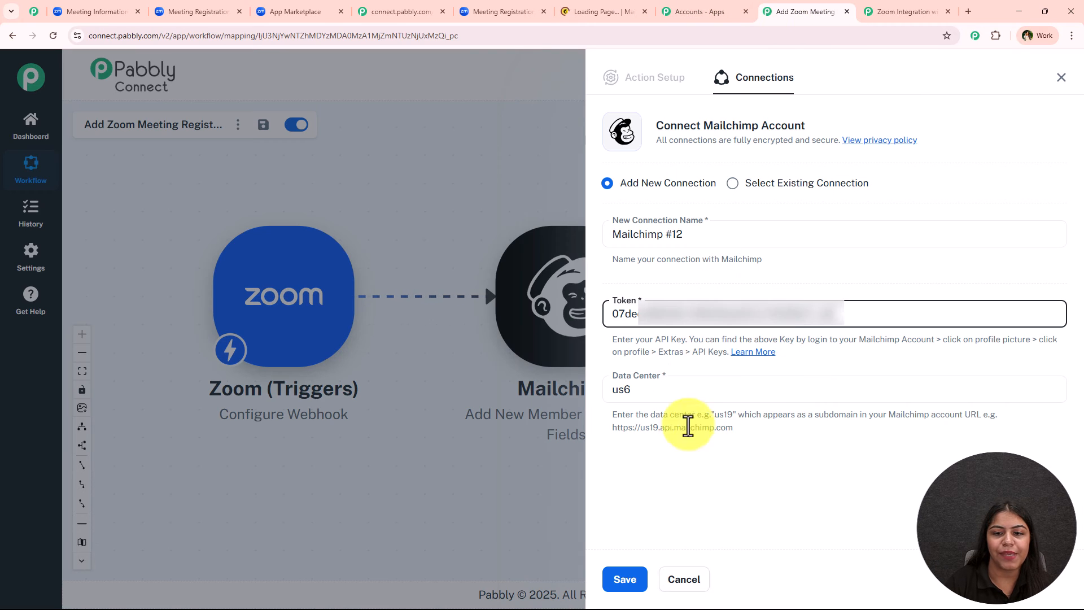
left_click(631, 581)
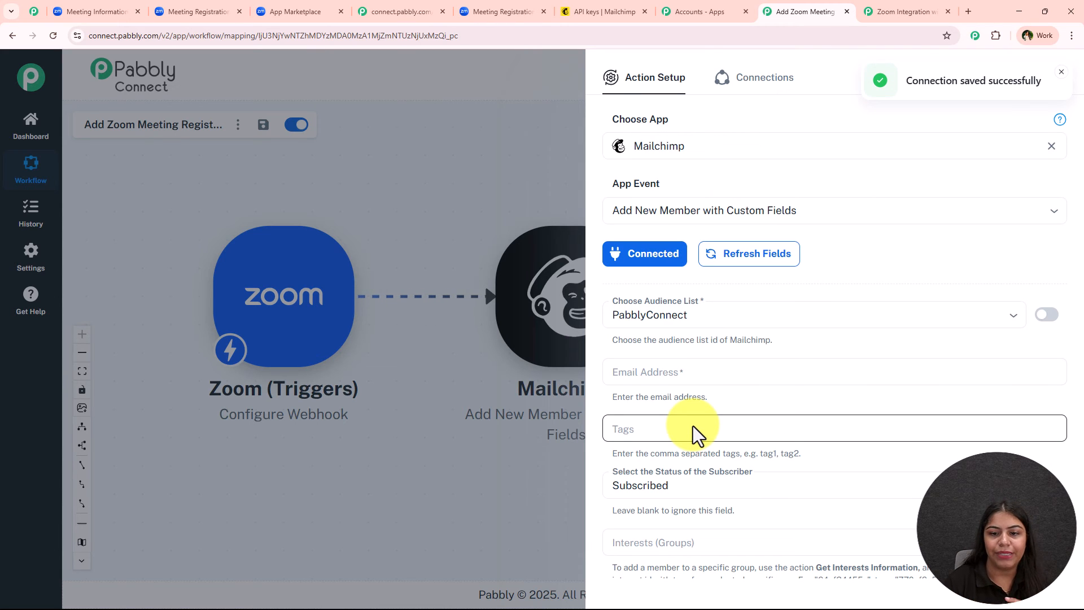
Step: Choose PabblyConnect as the audience list and open the Email Address mapping dropdown
scroll(700, 395, "down", 1)
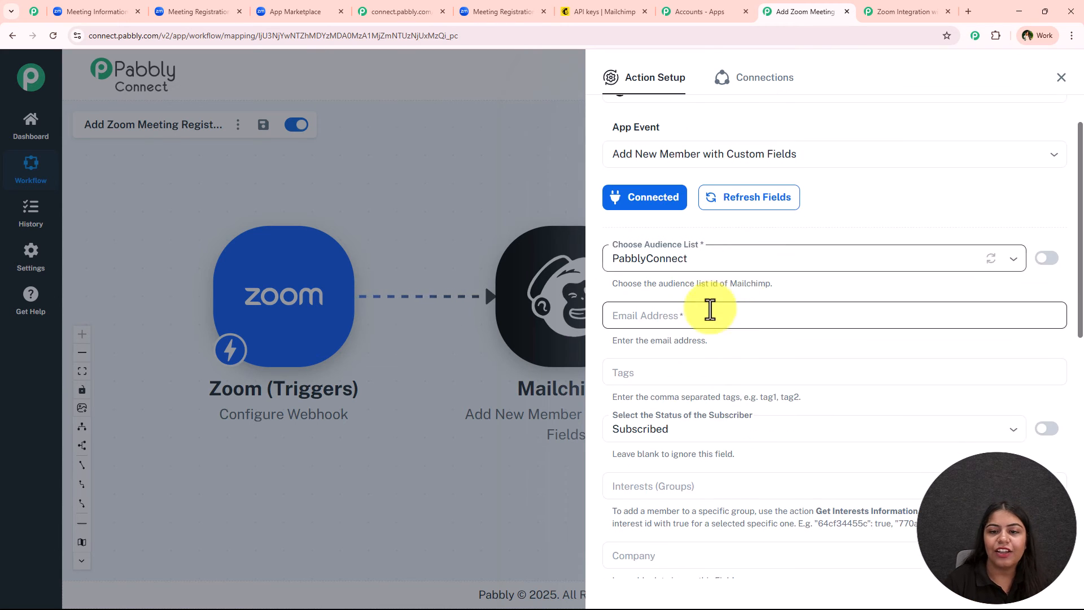
left_click(689, 258)
left_click(781, 285)
scroll(732, 240, "down", 2)
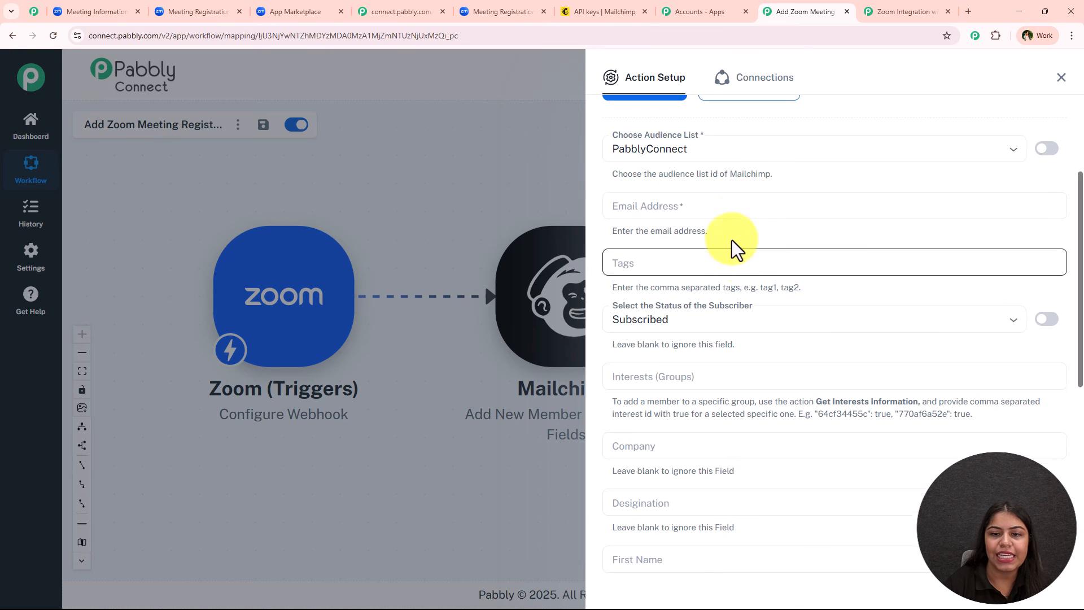
left_click(717, 205)
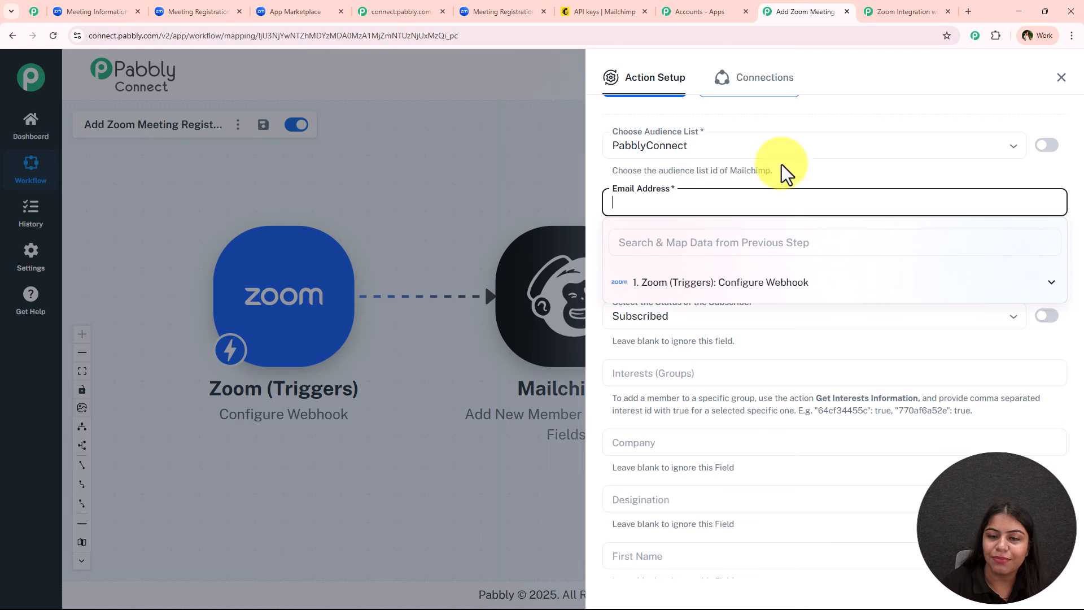
Step: Map the Zoom registrant email into Email Address, leaving Tags empty
left_click(736, 233)
type("em")
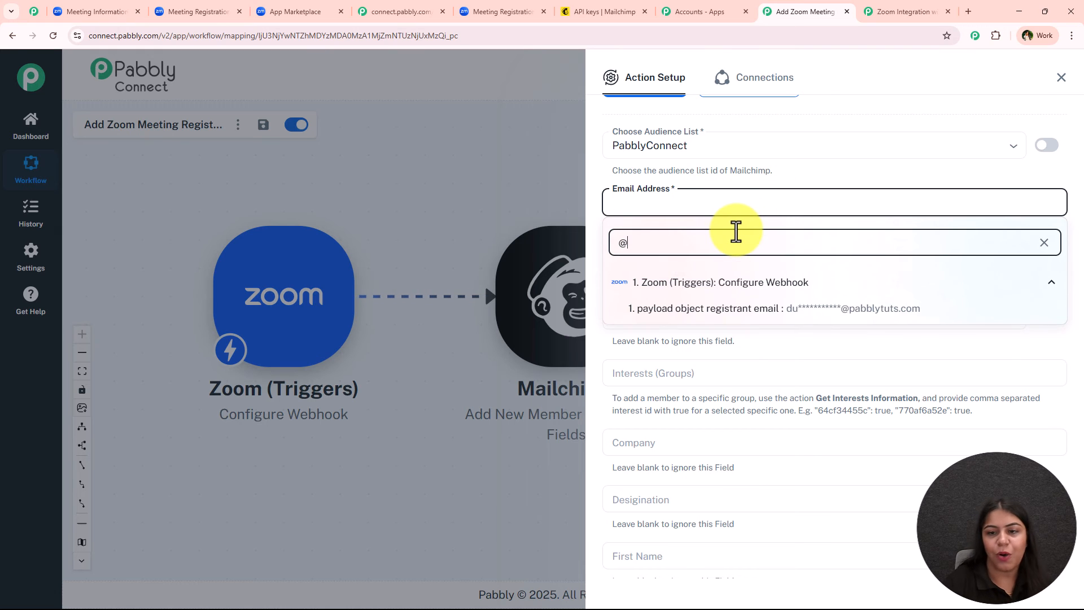
left_click(760, 307)
left_click(720, 181)
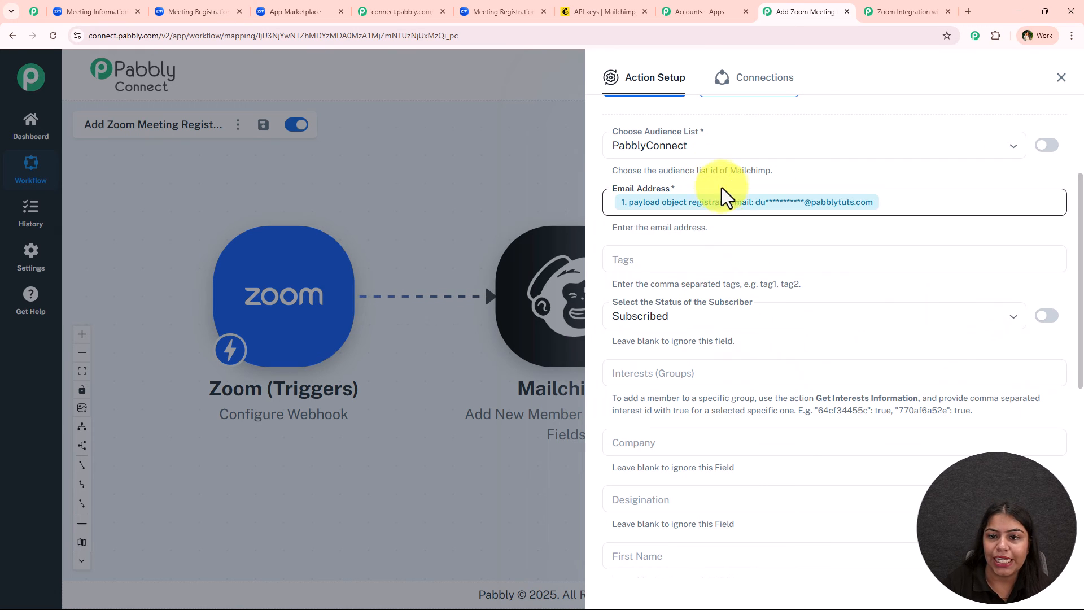
left_click(686, 263)
left_click(694, 255)
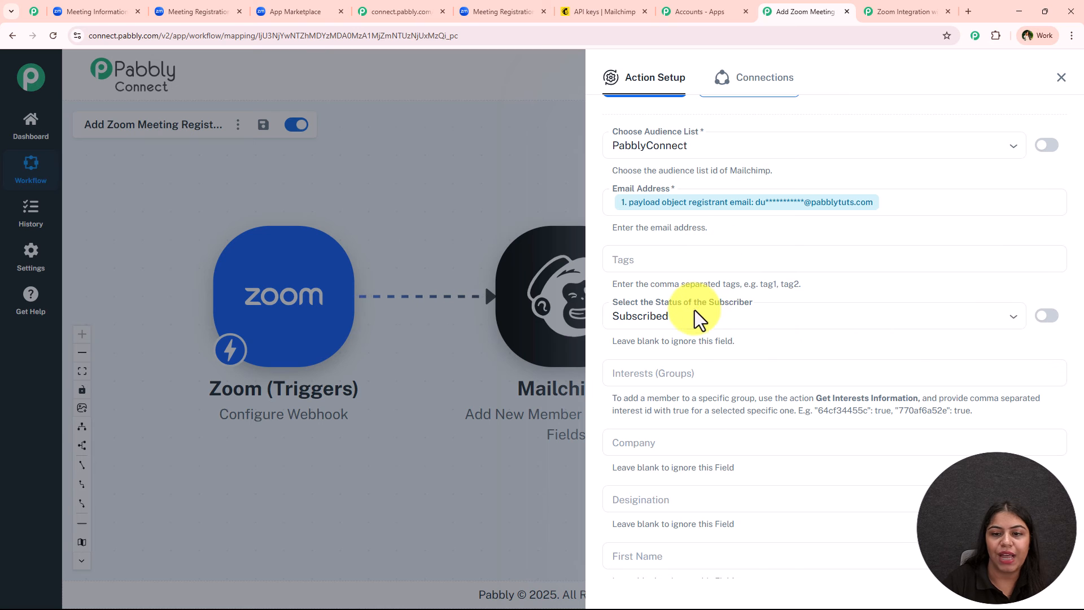
Step: Map the registrant first_name and last_name into First Name and Last Name
scroll(724, 377, "down", 4)
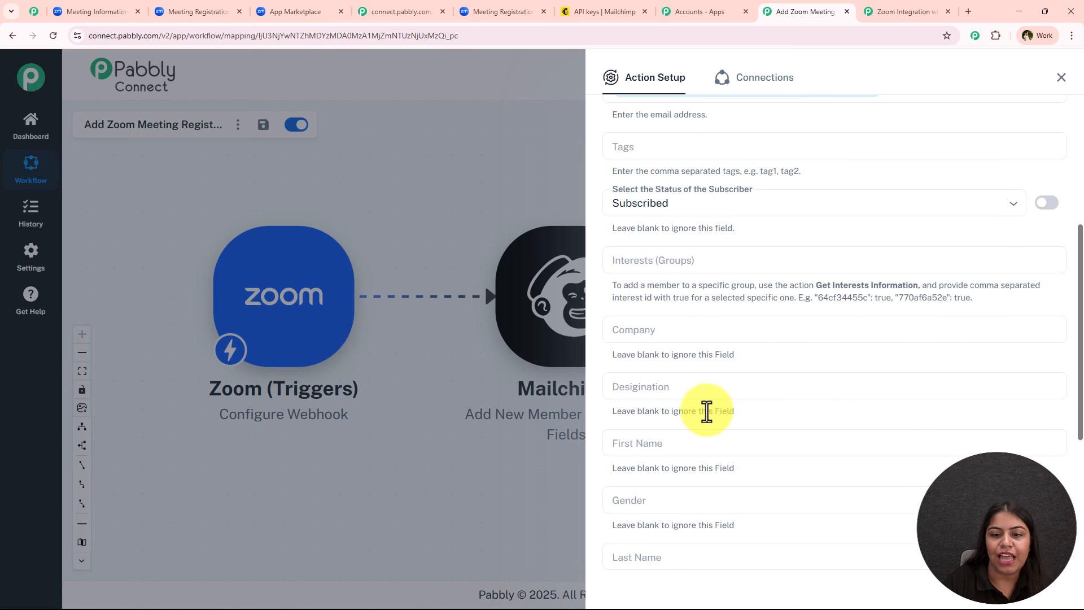
left_click(703, 334)
left_click(692, 370)
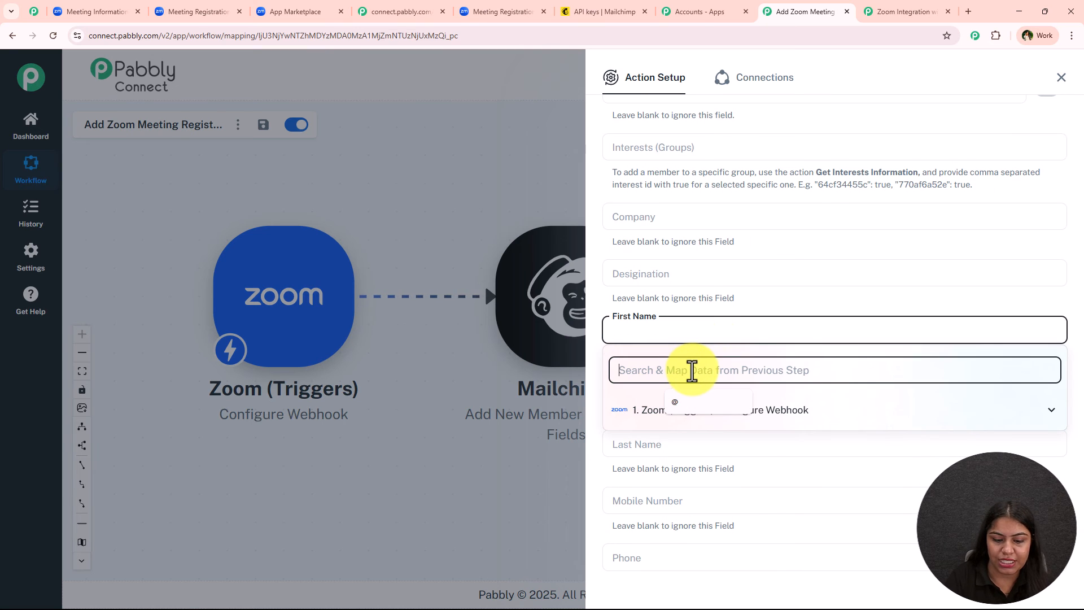
type("f")
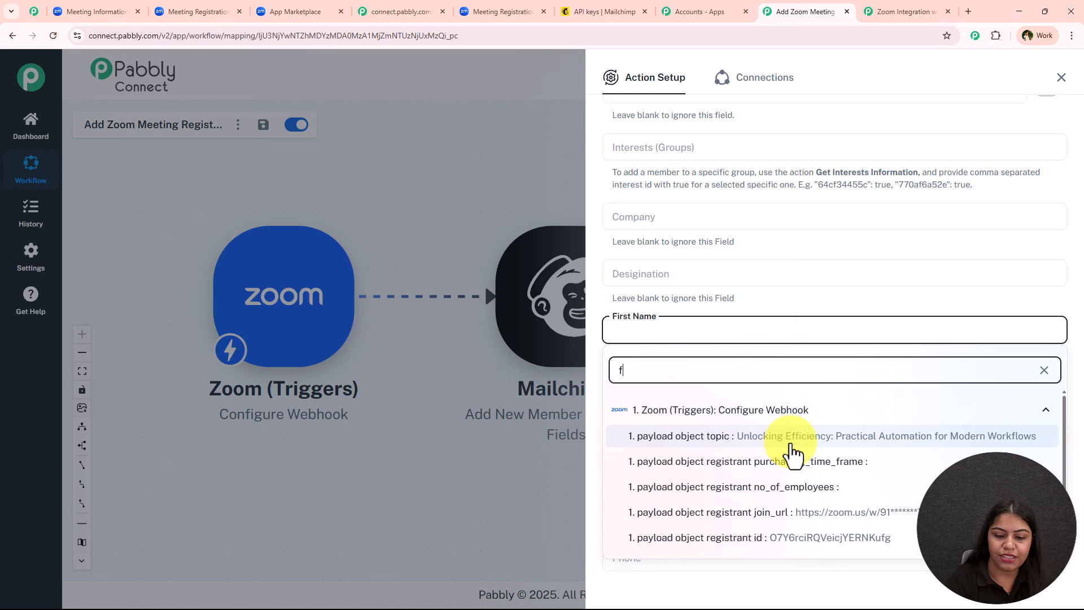
type("ir")
left_click(790, 439)
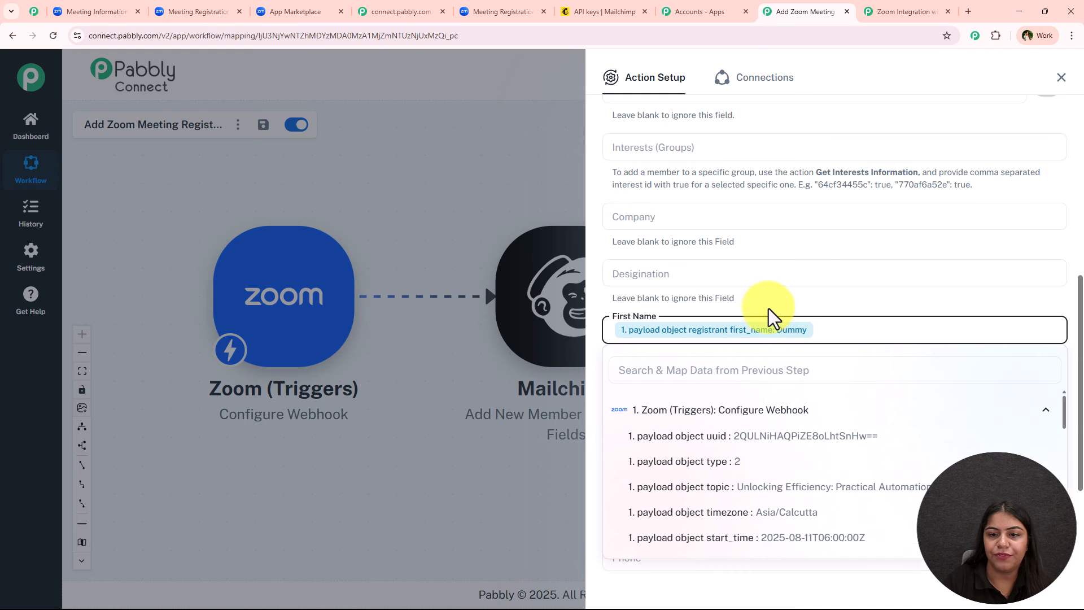
left_click(653, 447)
left_click(655, 484)
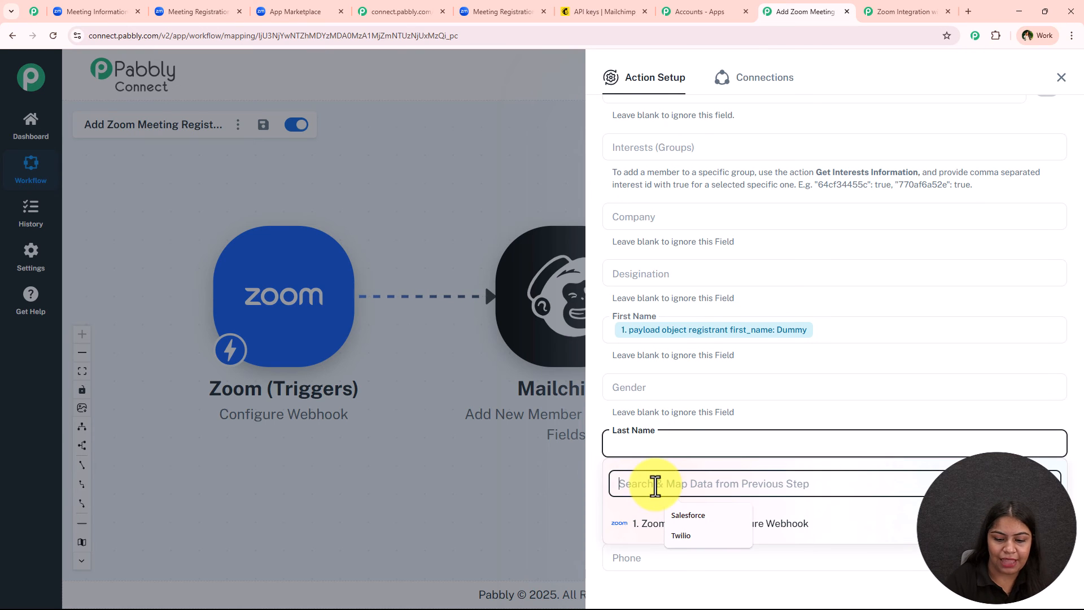
type("las")
left_click(751, 550)
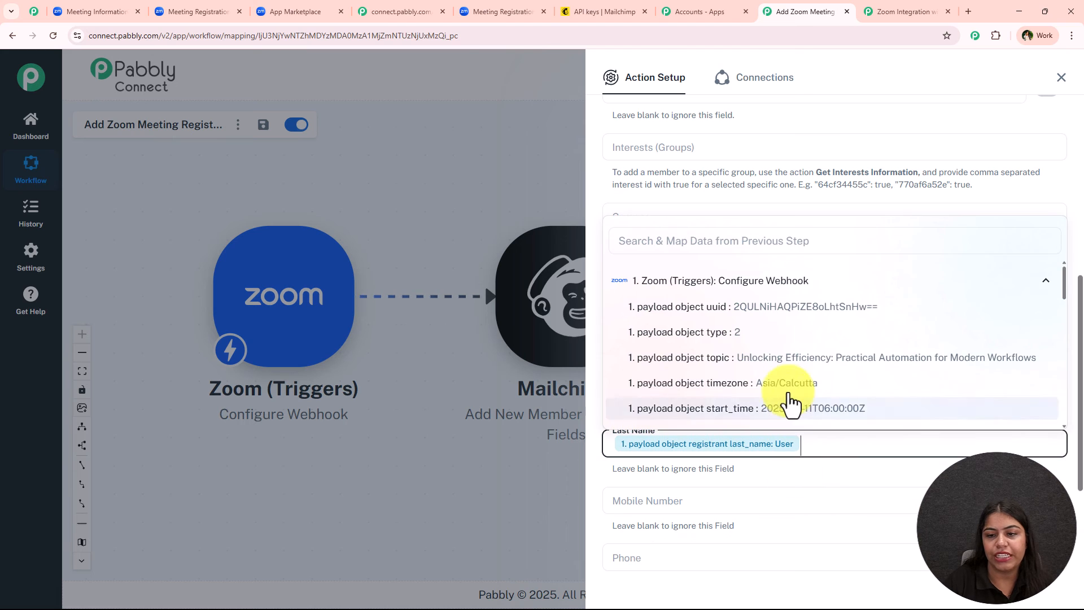
left_click(835, 472)
Step: Map the registrant phone into the Mobile Number field
scroll(678, 395, "up", 3)
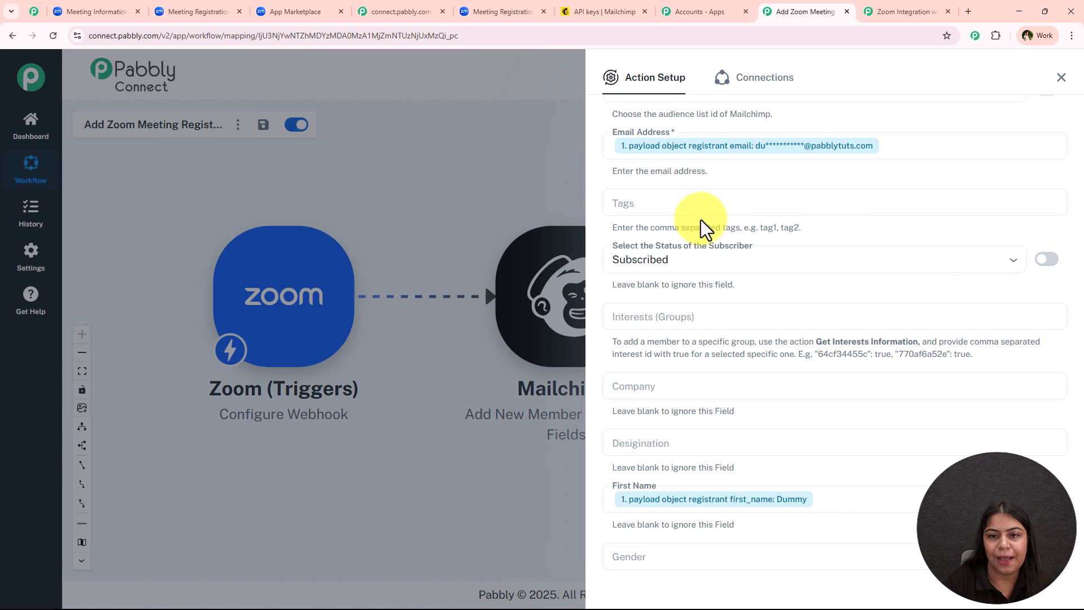
scroll(638, 283, "down", 5)
scroll(644, 294, "down", 1)
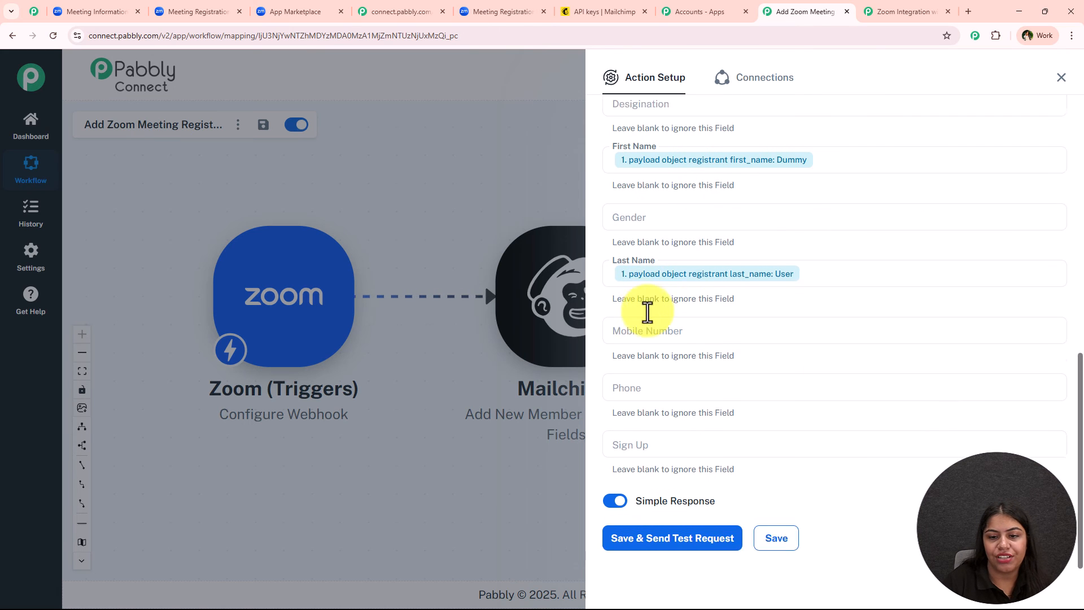
left_click(688, 314)
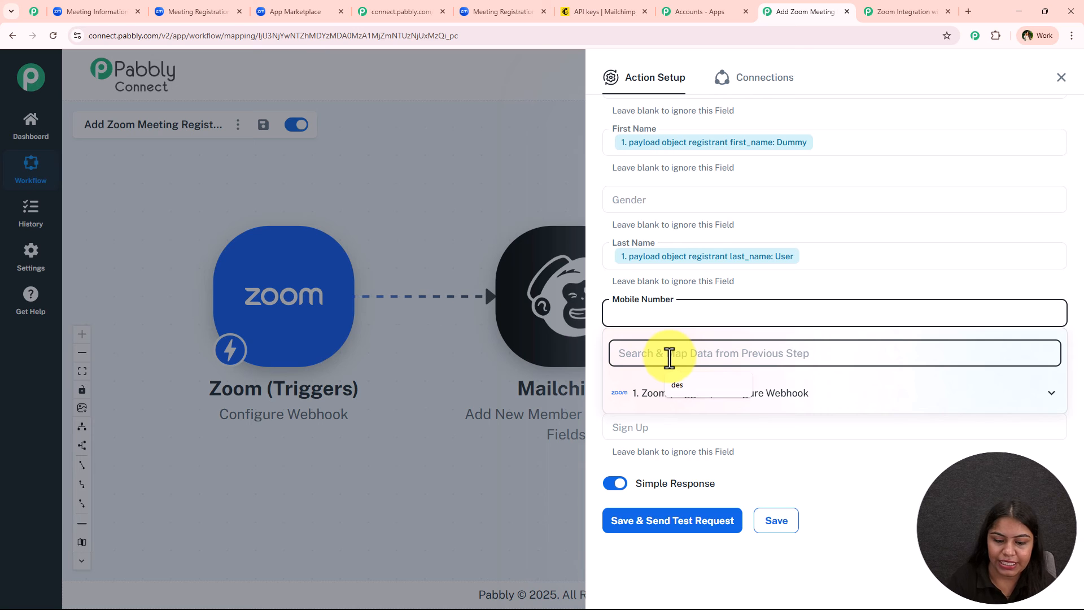
type("mo")
key("BackSpace")
key("BackSpace")
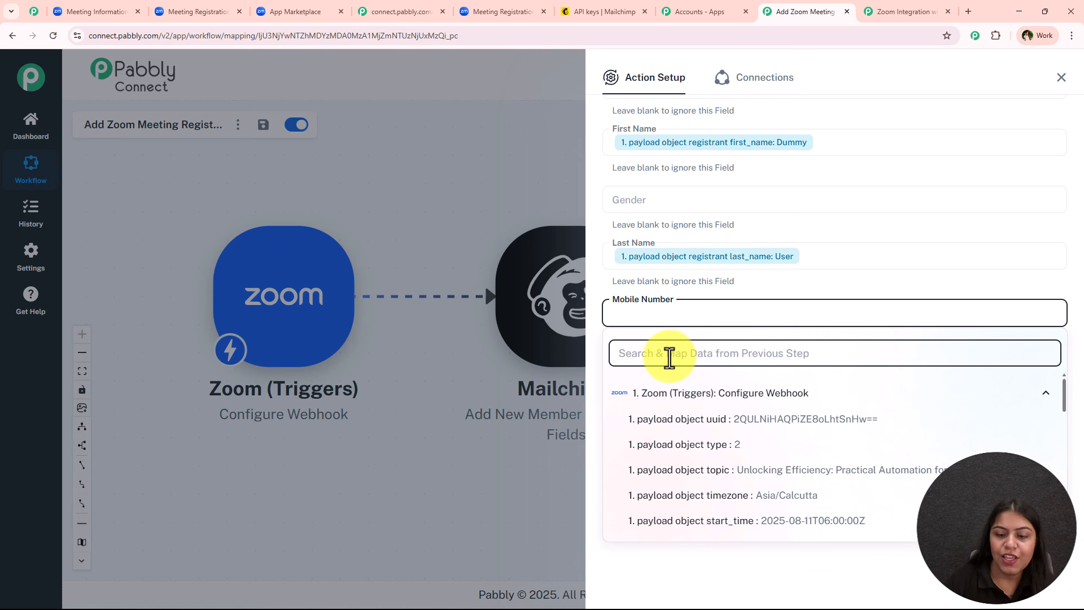
type("ph")
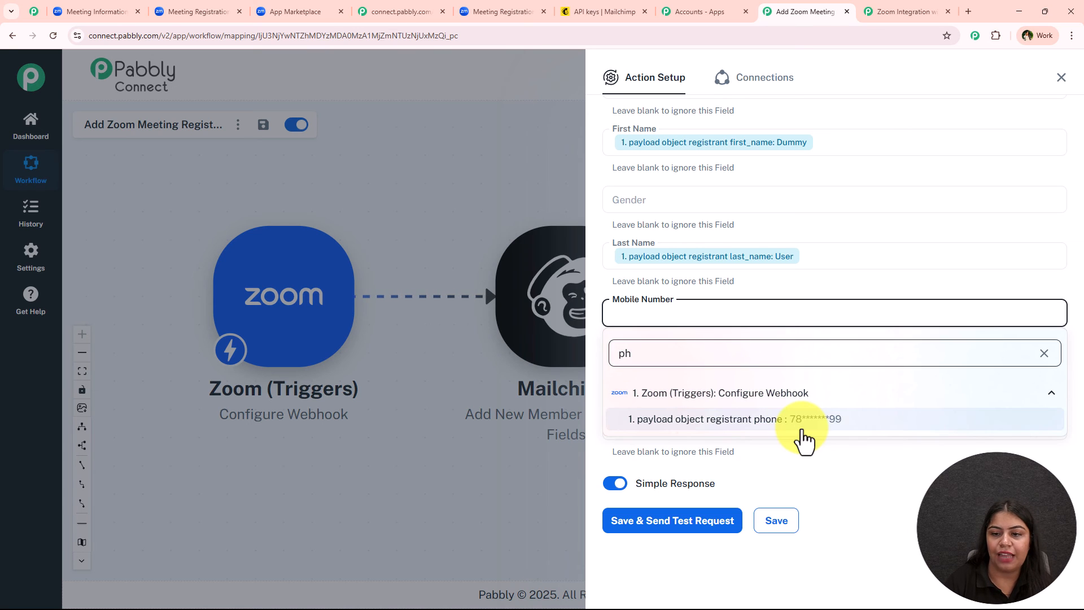
left_click(802, 432)
left_click(913, 551)
scroll(882, 379, "up", 3)
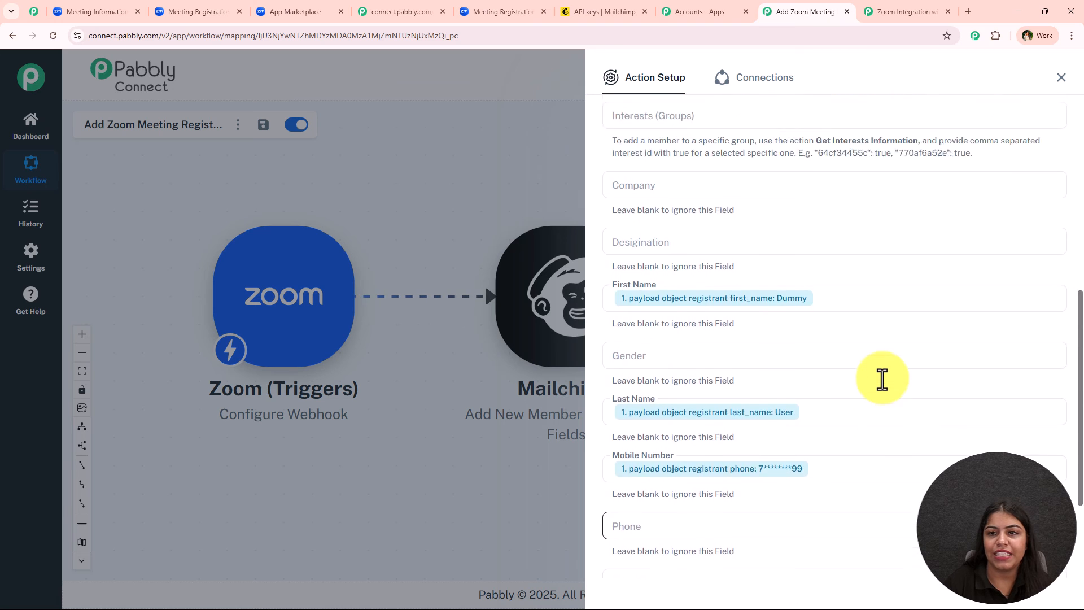
scroll(815, 203, "up", 5)
scroll(816, 290, "down", 8)
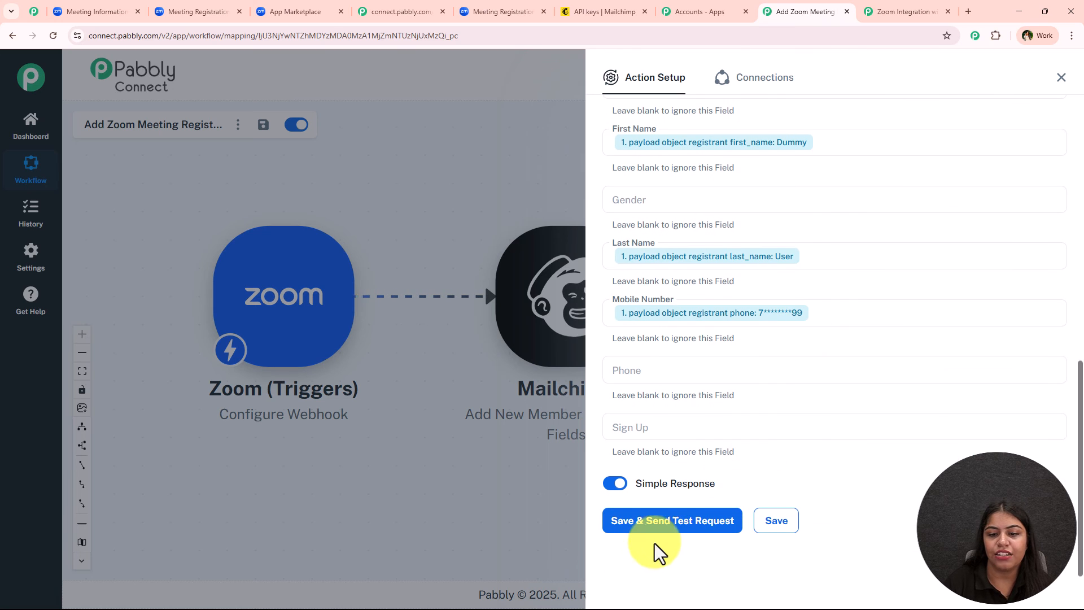
Step: Send the Mailchimp test request, review the new member response, and close Action Setup
left_click(671, 527)
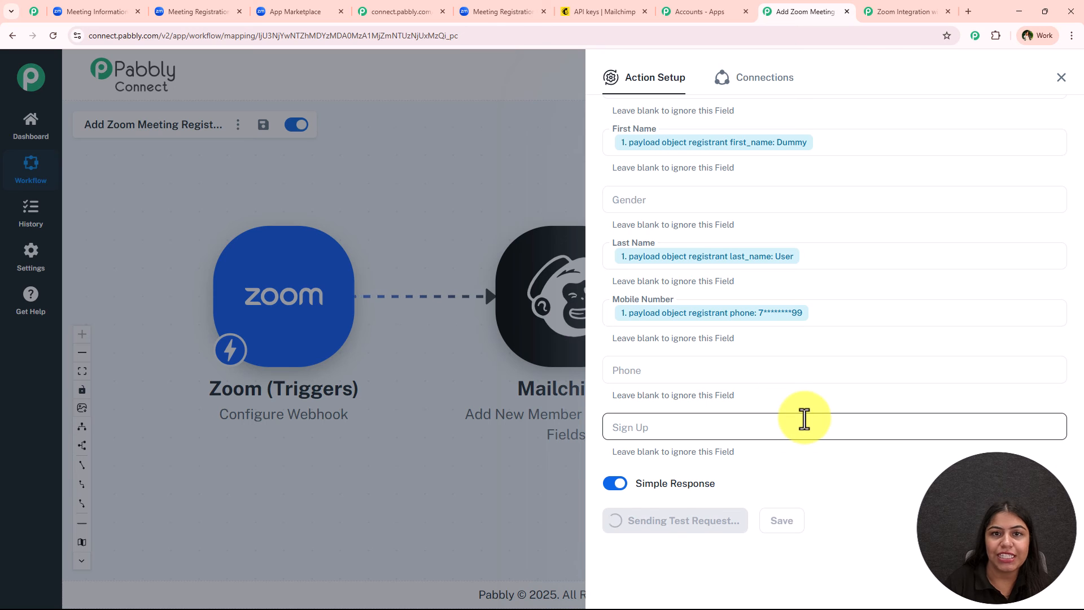
scroll(819, 435, "down", 6)
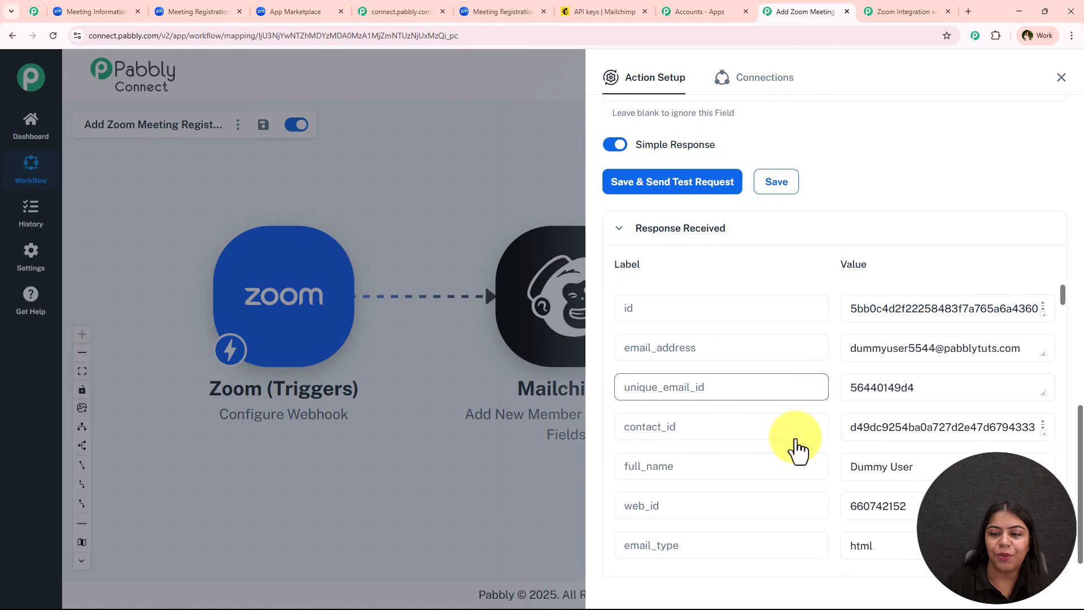
scroll(798, 449, "down", 2)
scroll(730, 423, "up", 2)
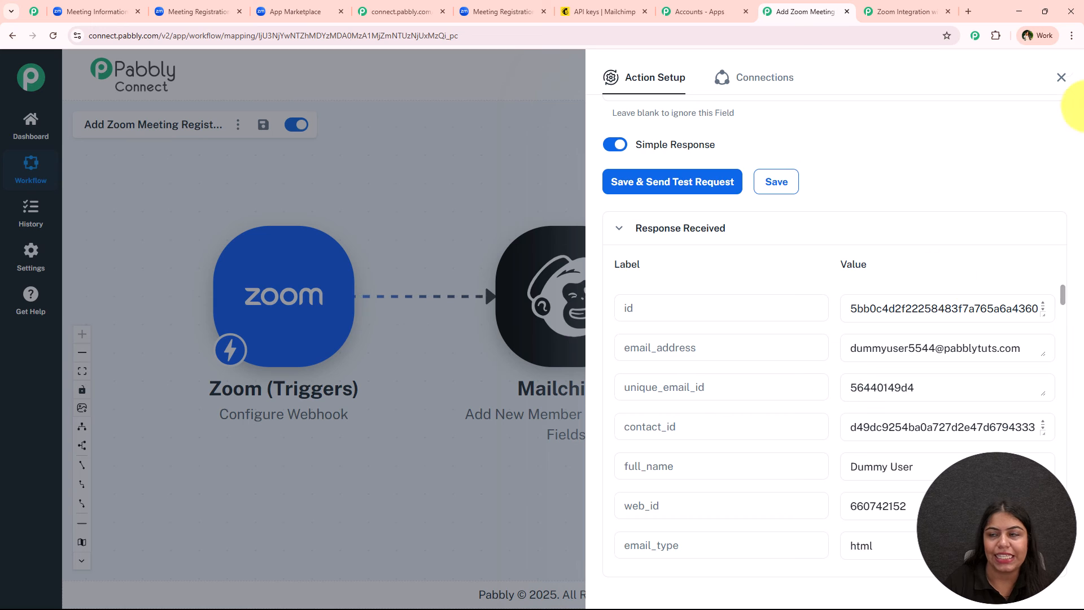
left_click(1061, 78)
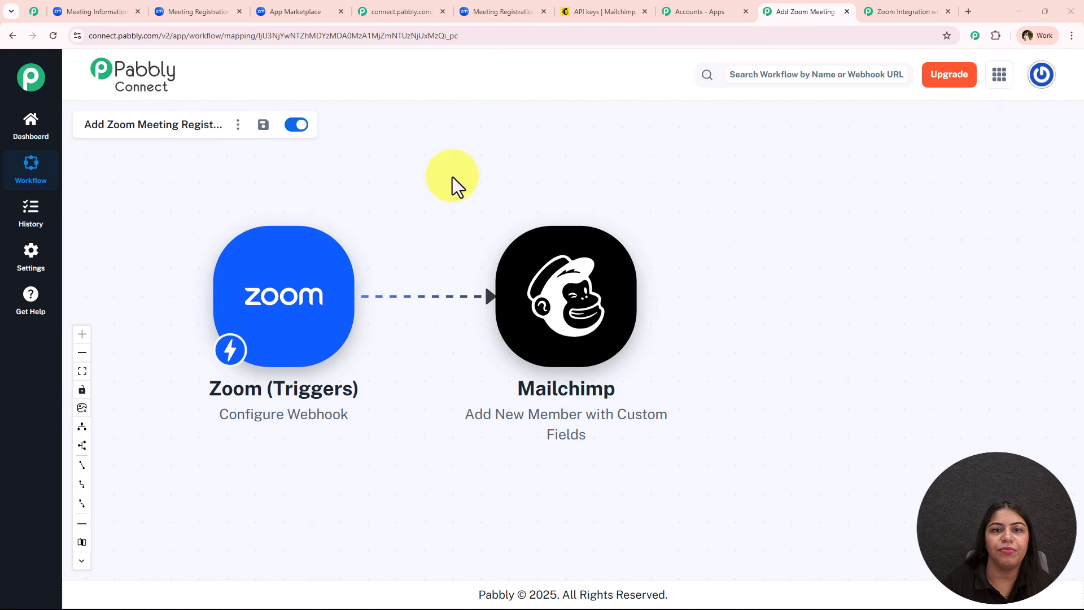
Step: Open the newest Mailchimp audience contact and verify its mapped name, email and mobile number
left_click(600, 3)
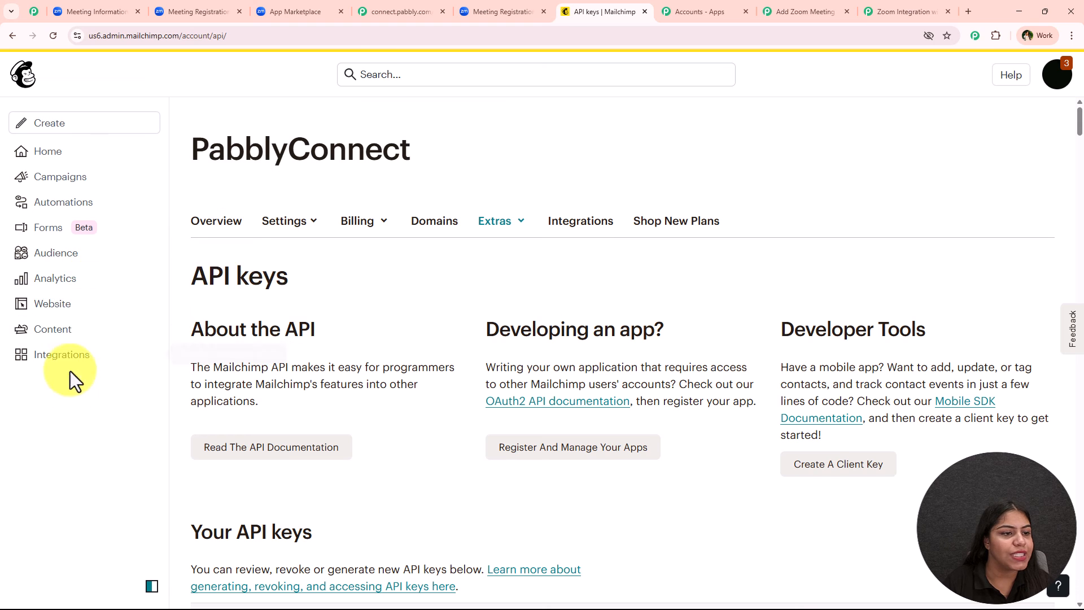
left_click(58, 264)
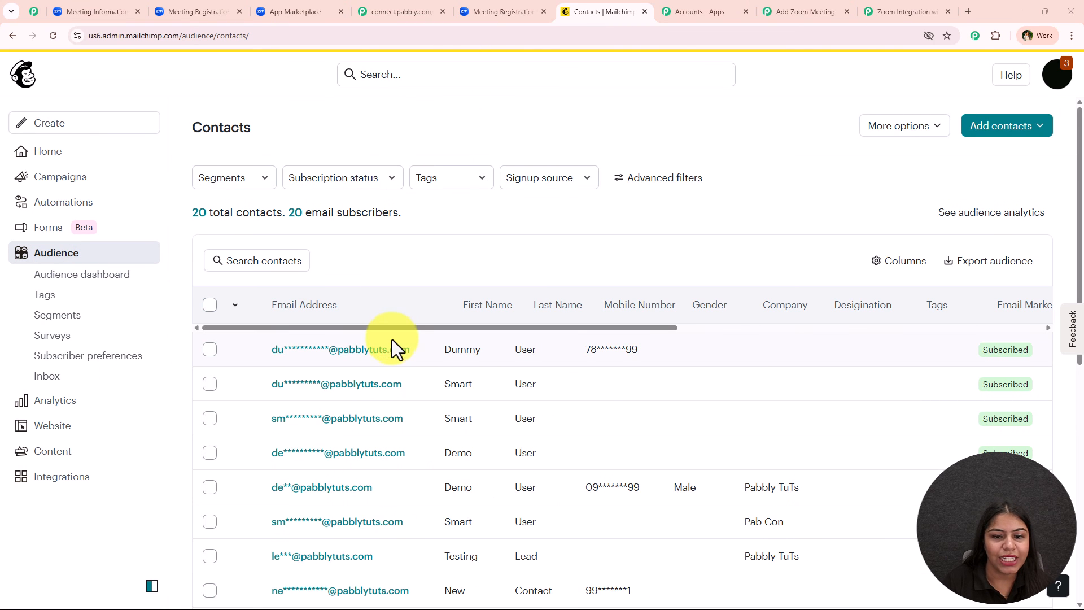
left_click(362, 350)
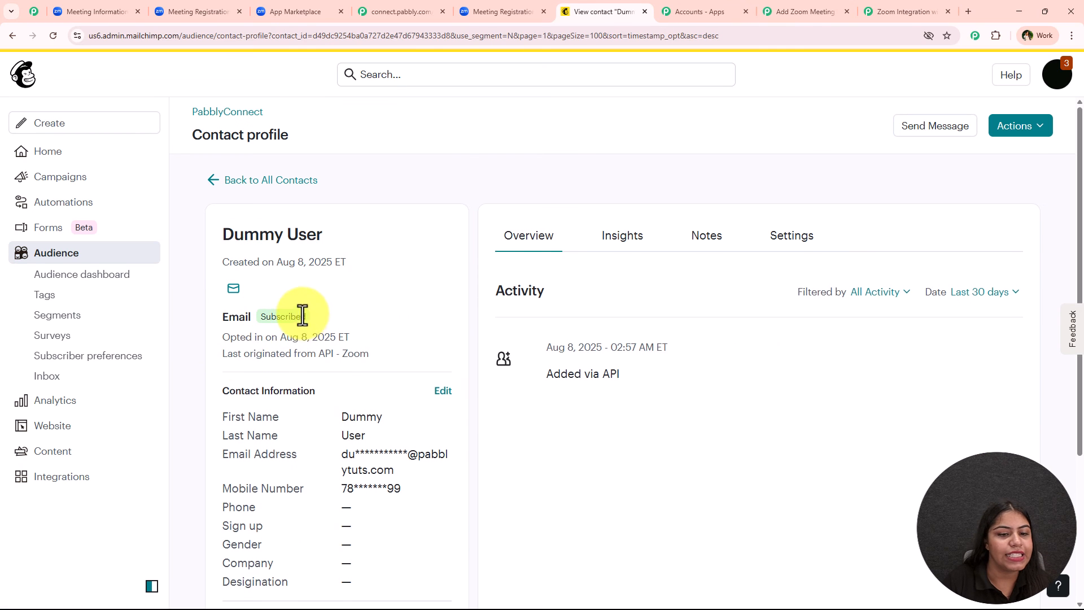
scroll(302, 315, "down", 3)
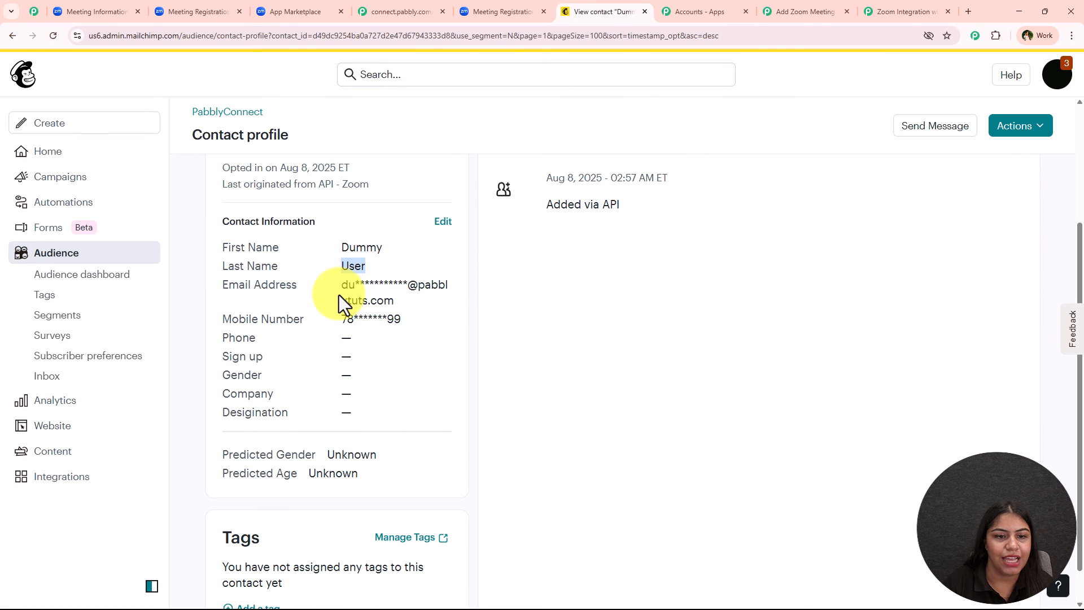
left_click_drag(339, 295, 338, 322)
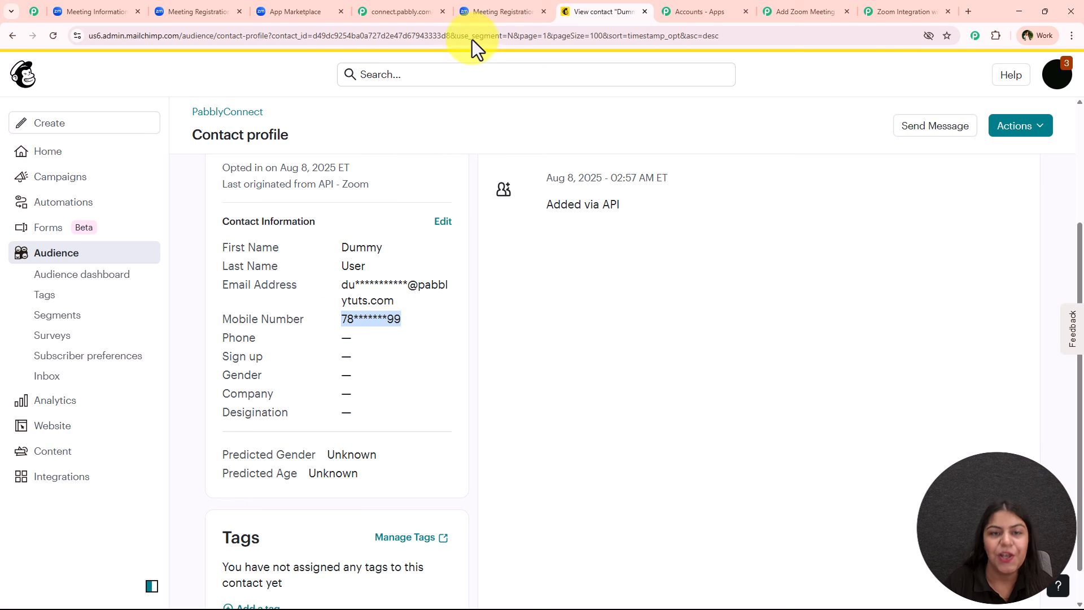
Step: Back in Pabbly Connect, pan the canvas and reposition the Zoom trigger step
left_click(805, 11)
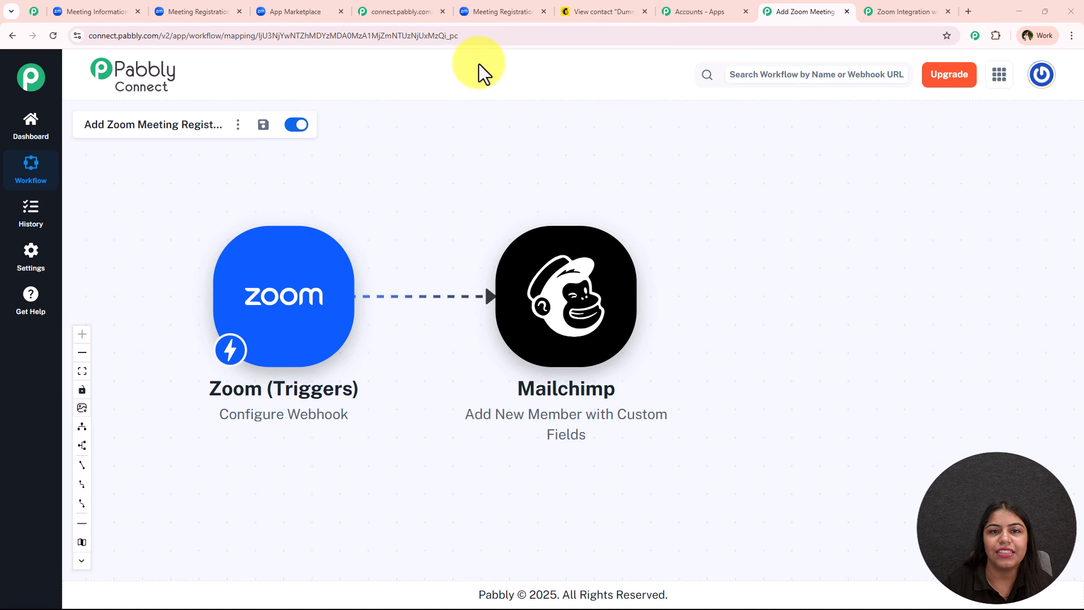
left_click_drag(455, 209, 634, 281)
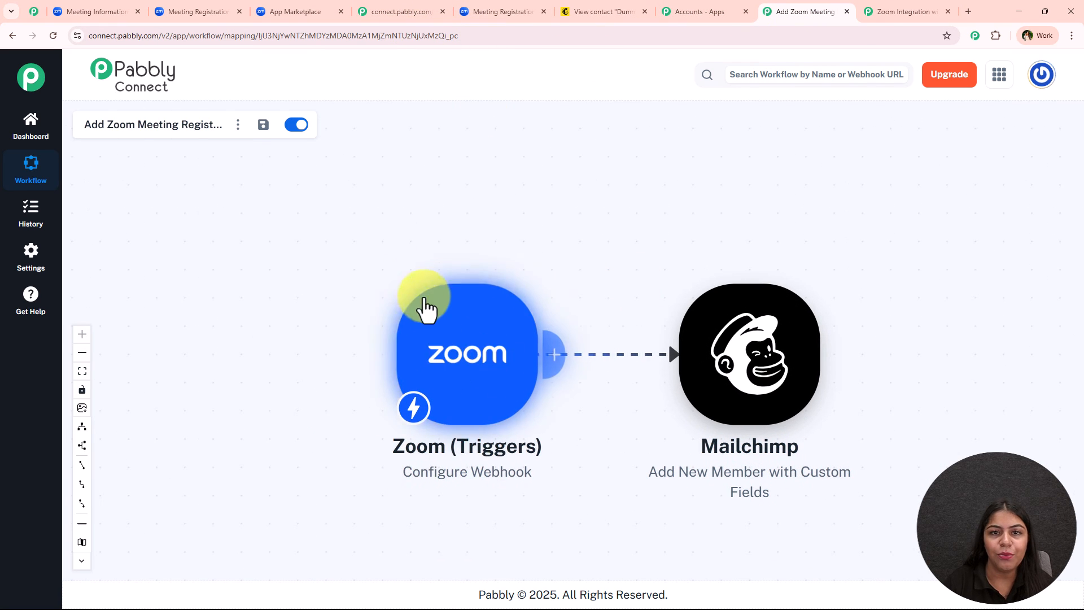
left_click_drag(426, 307, 316, 285)
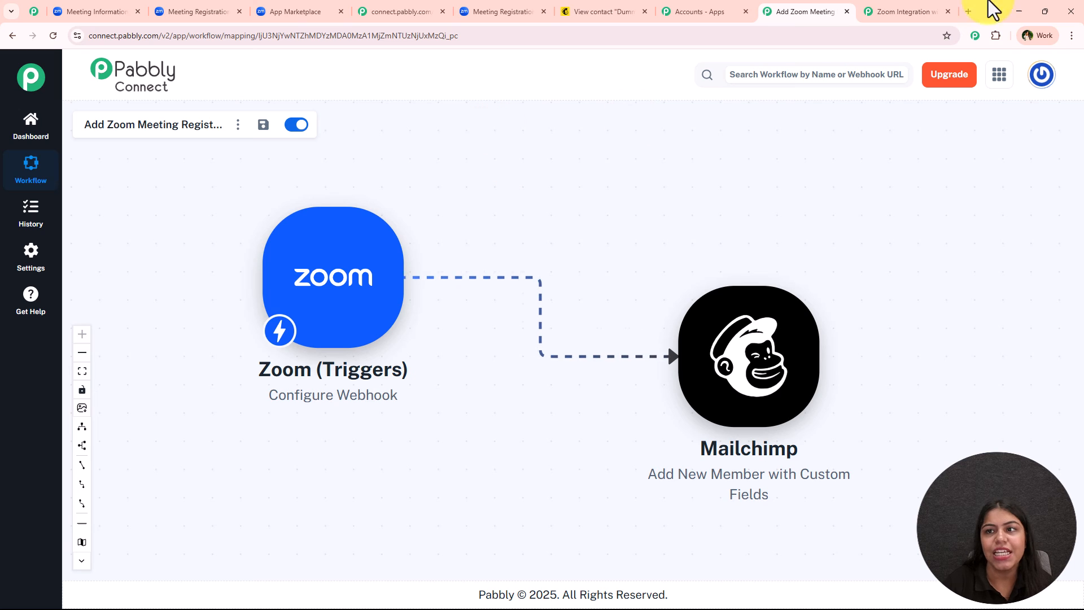